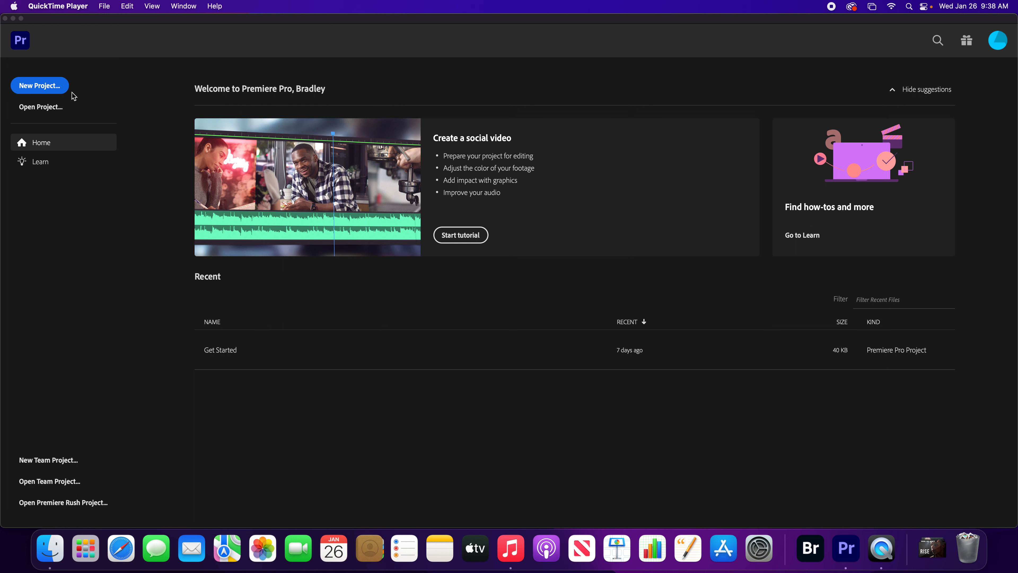
Step: Open Lesson 03.prproj from the Desktop folder CIS187 W22 > Lessons > Lessons and convert it as Lesson 03_1
click(45, 110)
click(46, 108)
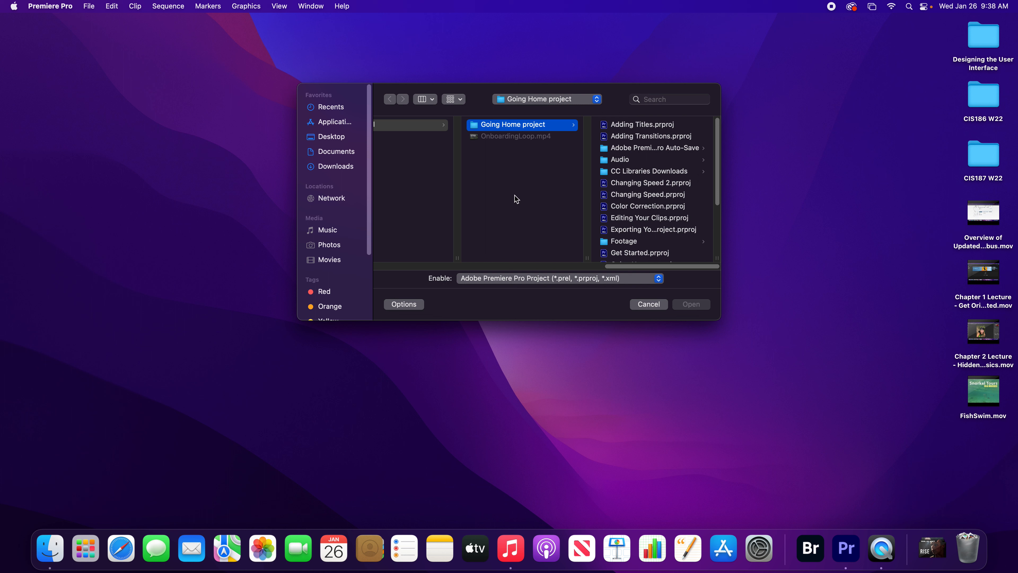
click(331, 136)
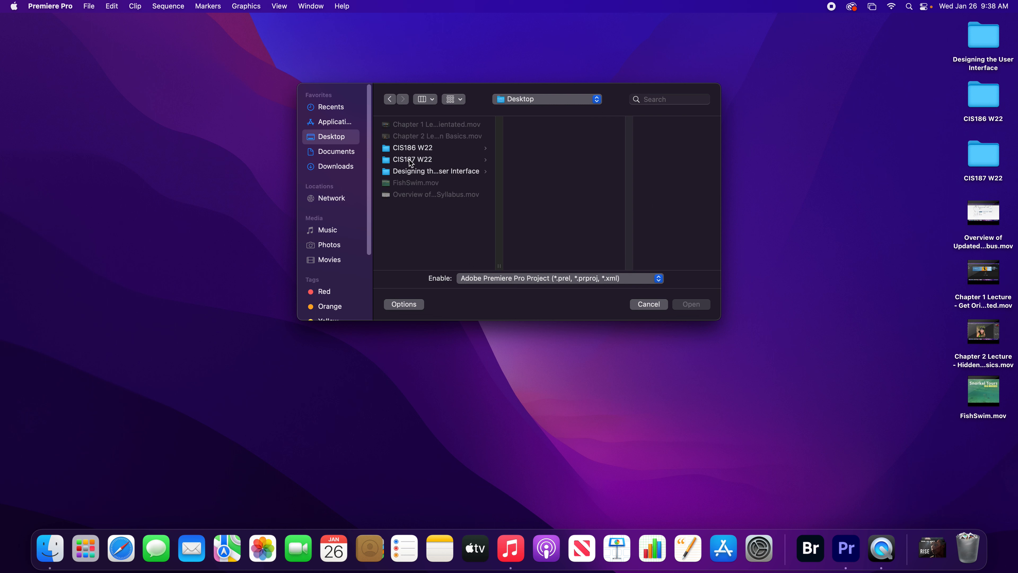
click(425, 149)
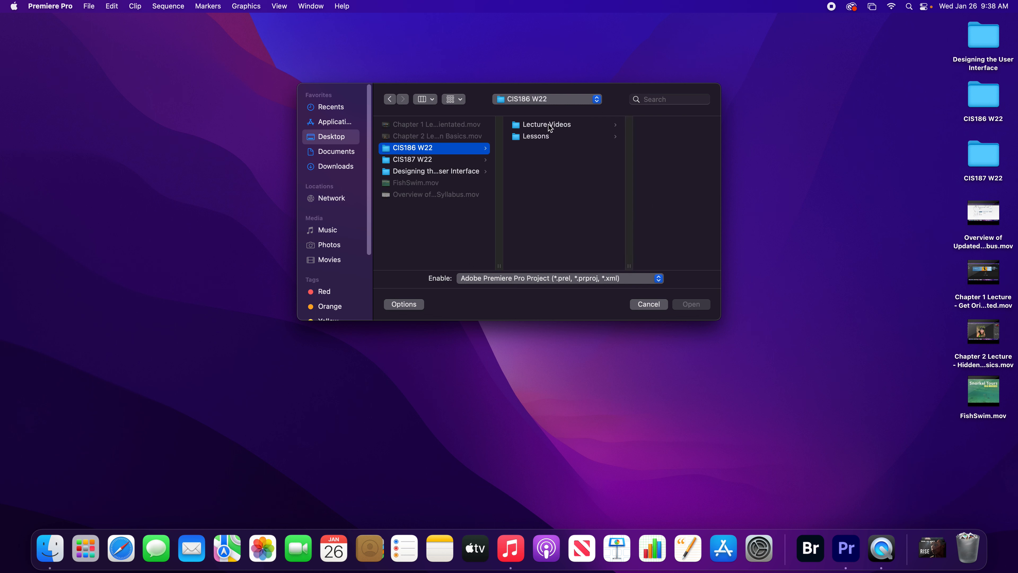
click(441, 171)
click(454, 159)
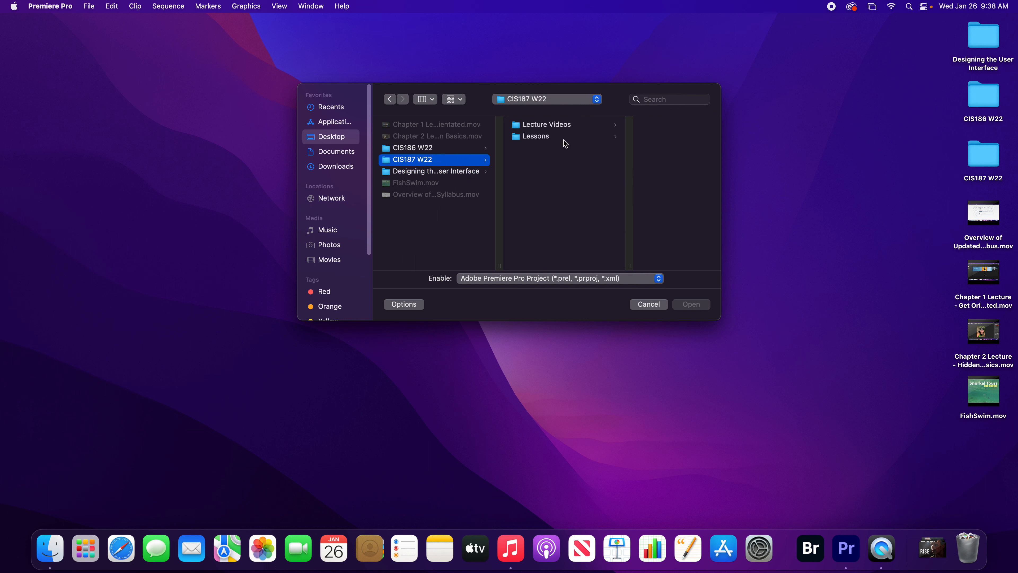
click(561, 138)
click(634, 138)
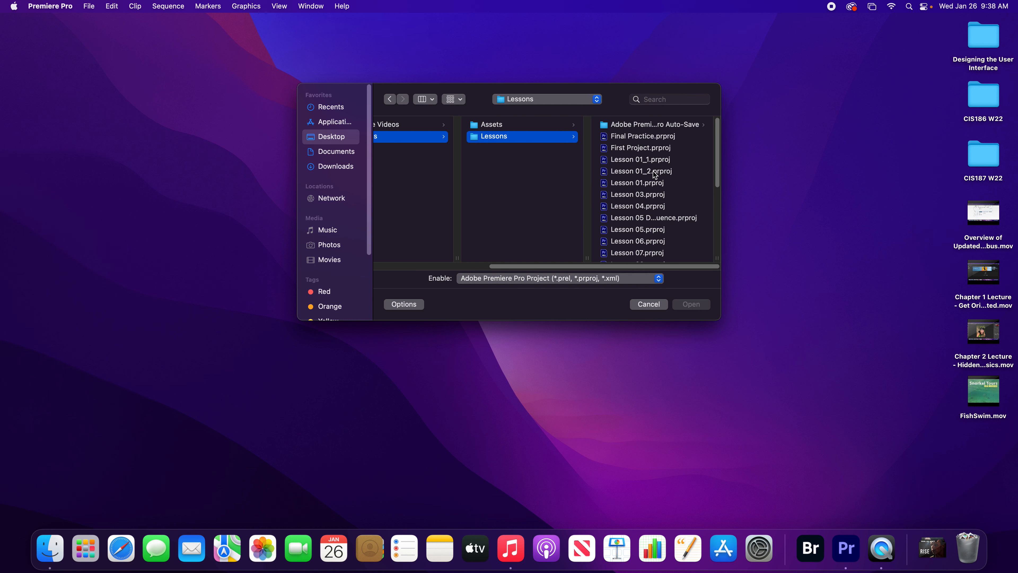
click(649, 195)
click(700, 306)
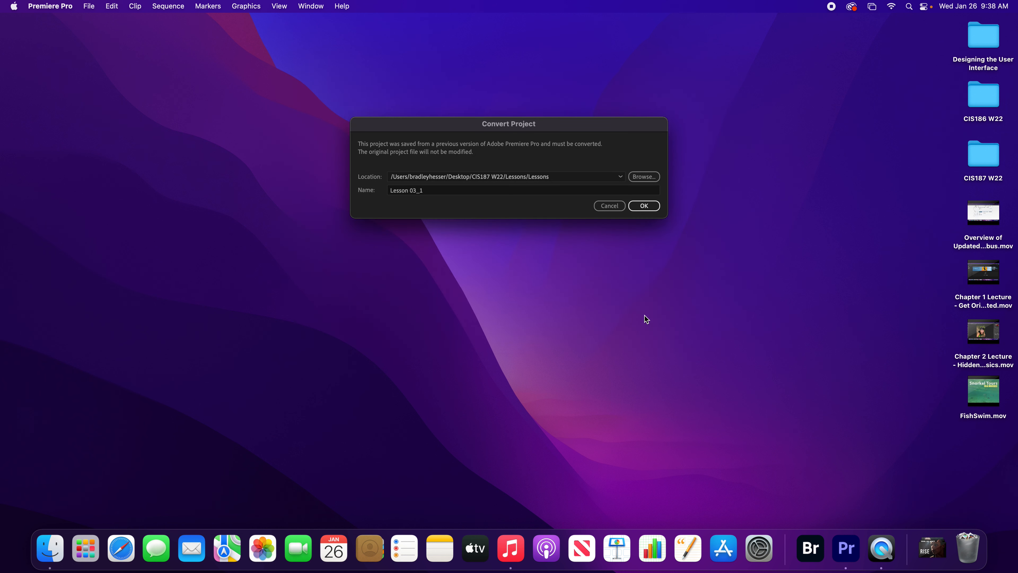
click(645, 207)
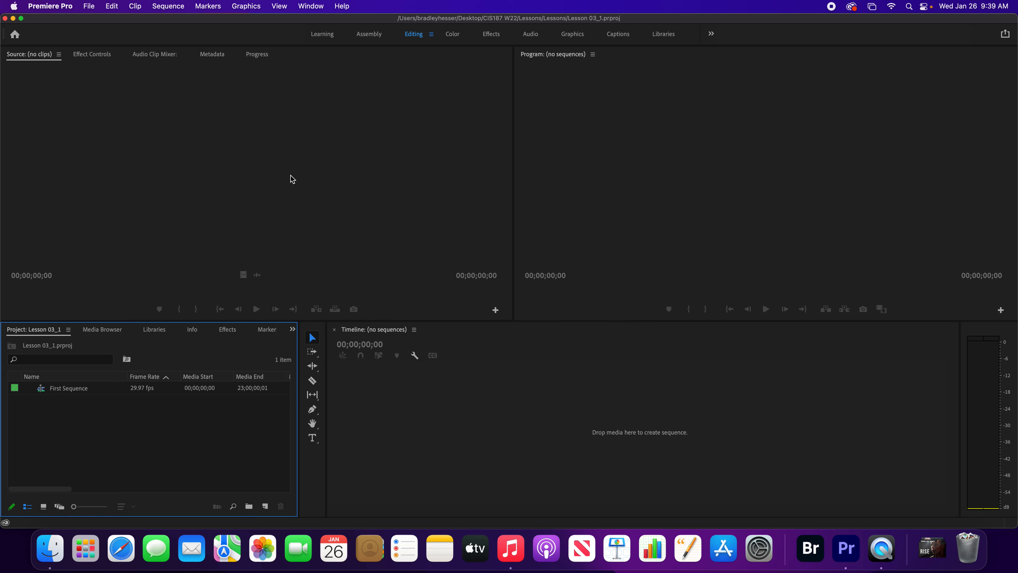
click(89, 6)
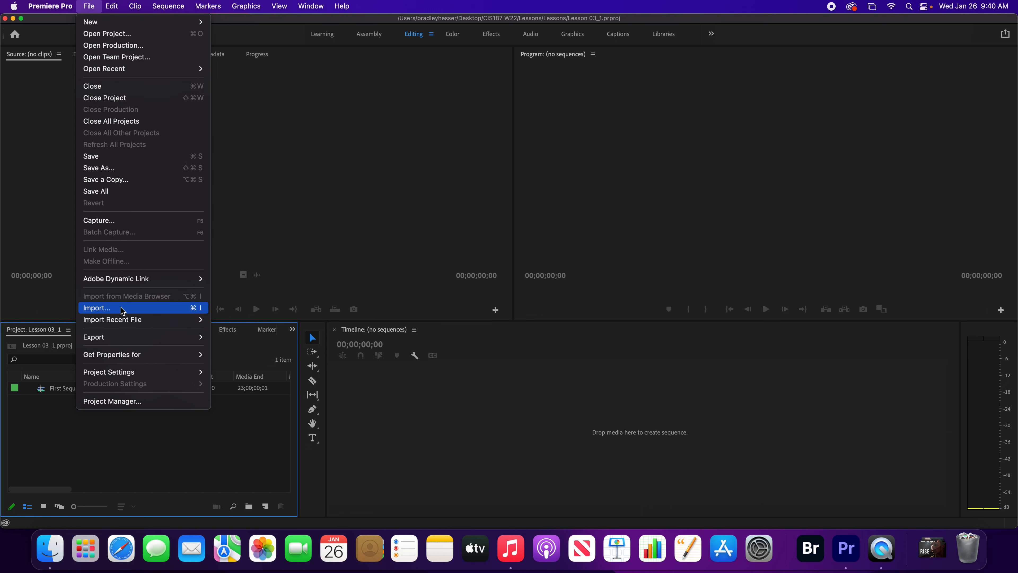
click(46, 553)
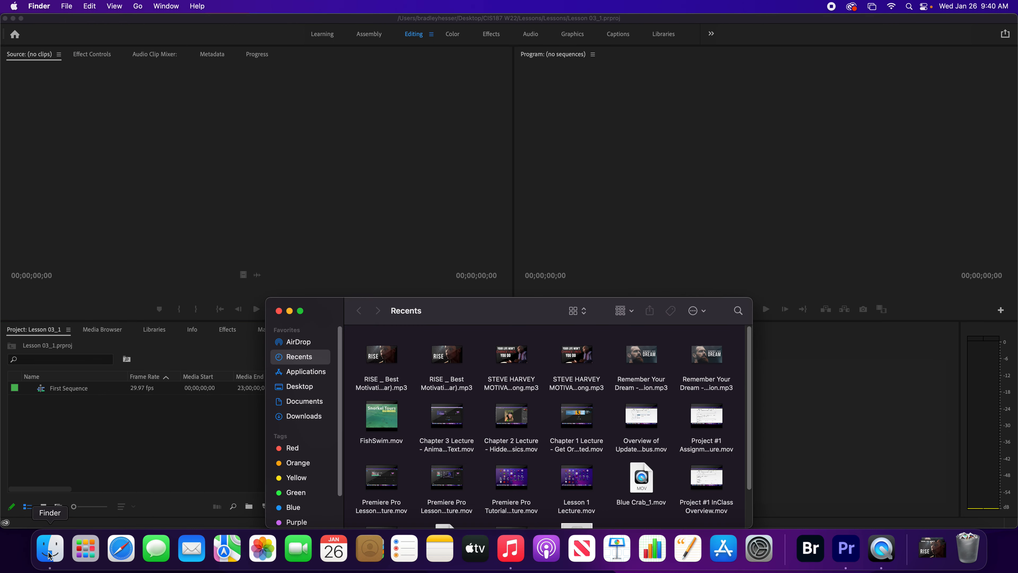
drag(427, 318, 490, 178)
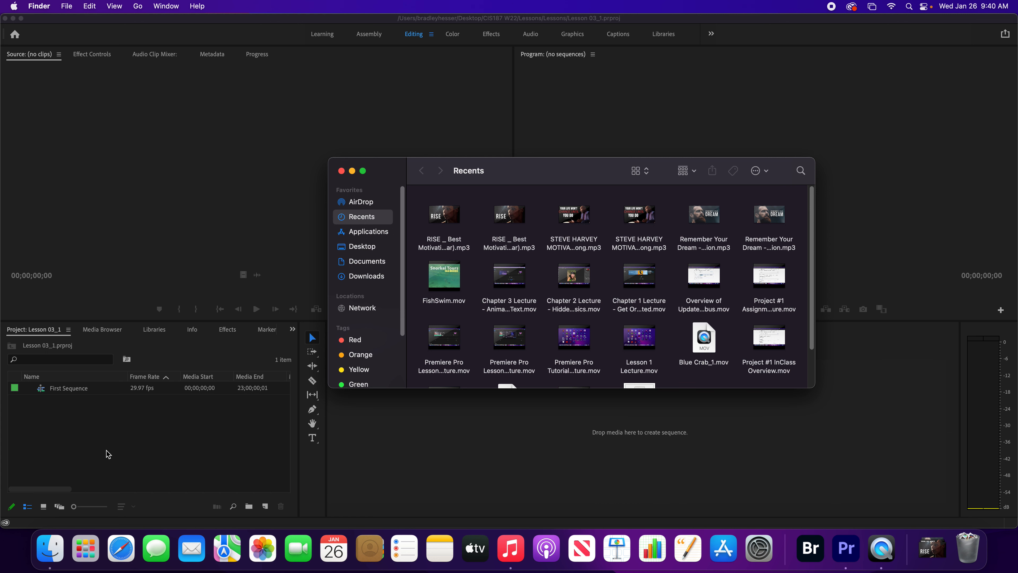
click(292, 181)
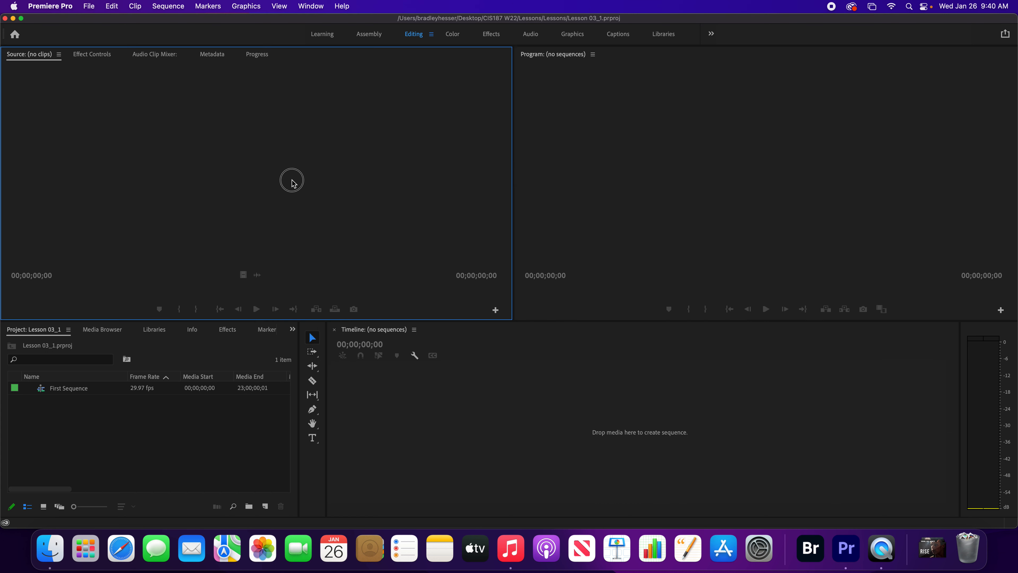
Step: Browse the Media Browser from Macintosh HD through the home folder to the Desktop folder and look over its contents
click(106, 332)
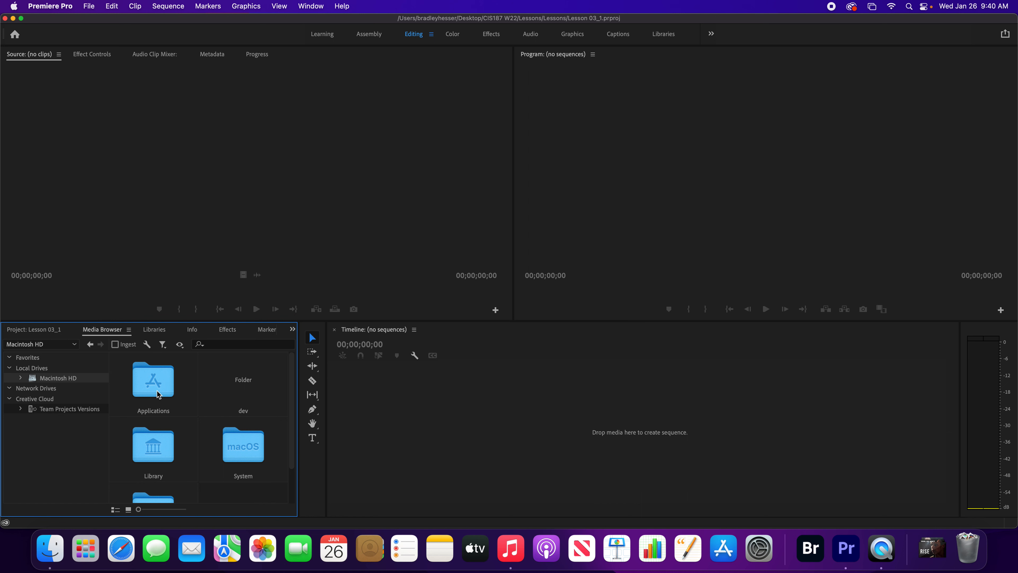
click(158, 394)
double_click(158, 394)
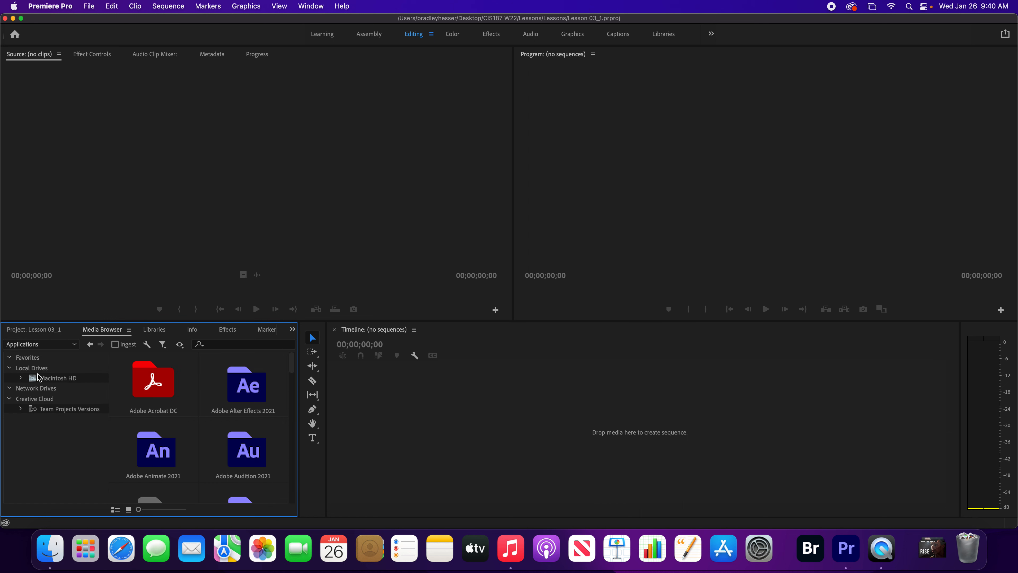
click(51, 379)
scroll(173, 430, down, 2)
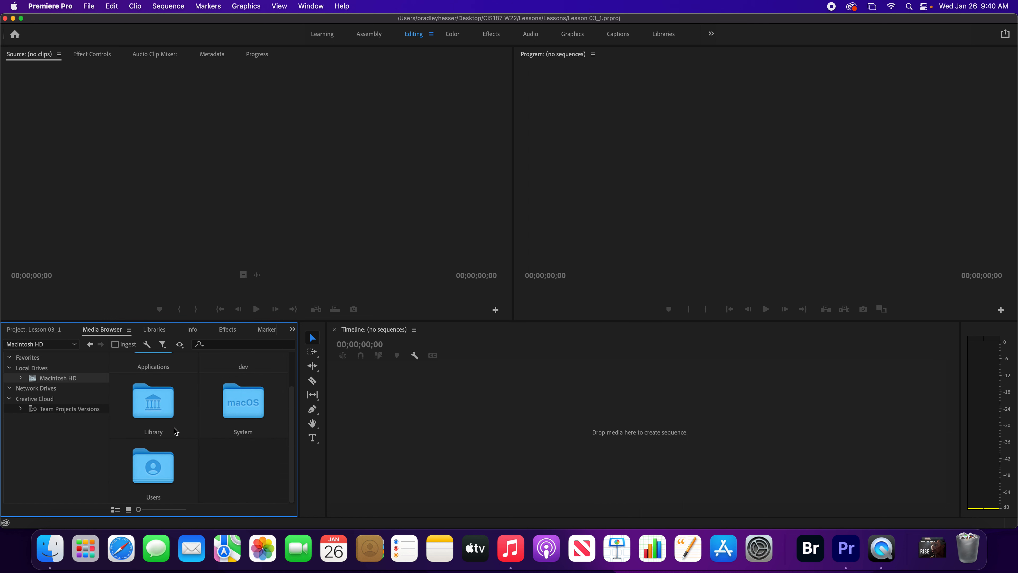
double_click(154, 484)
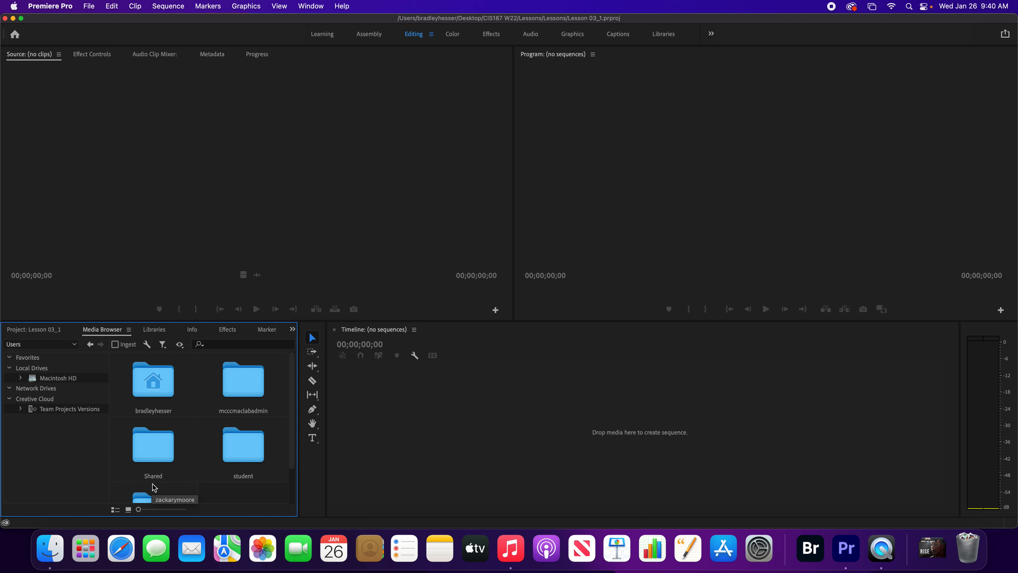
double_click(161, 396)
double_click(161, 396)
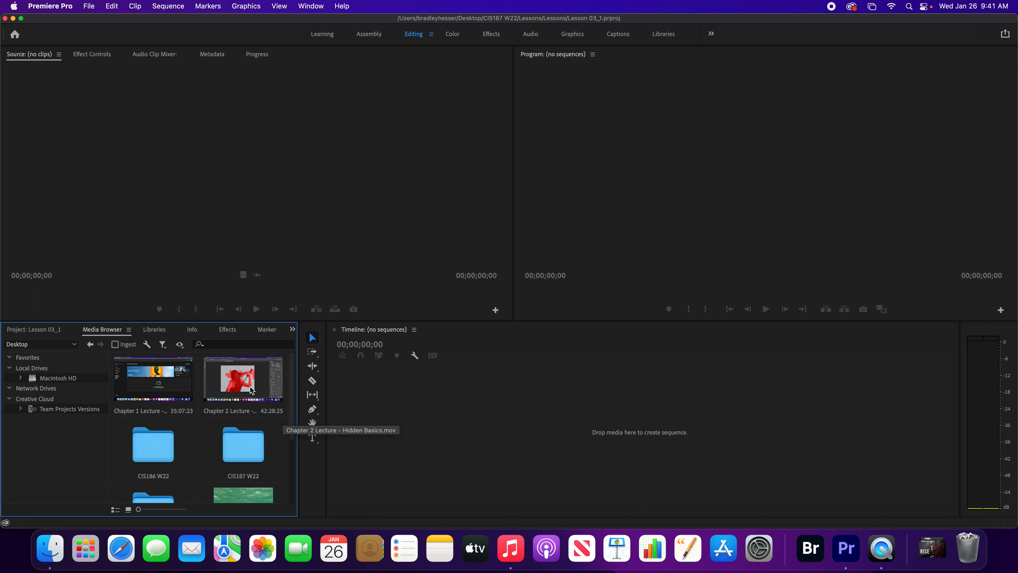
scroll(252, 396, down, 3)
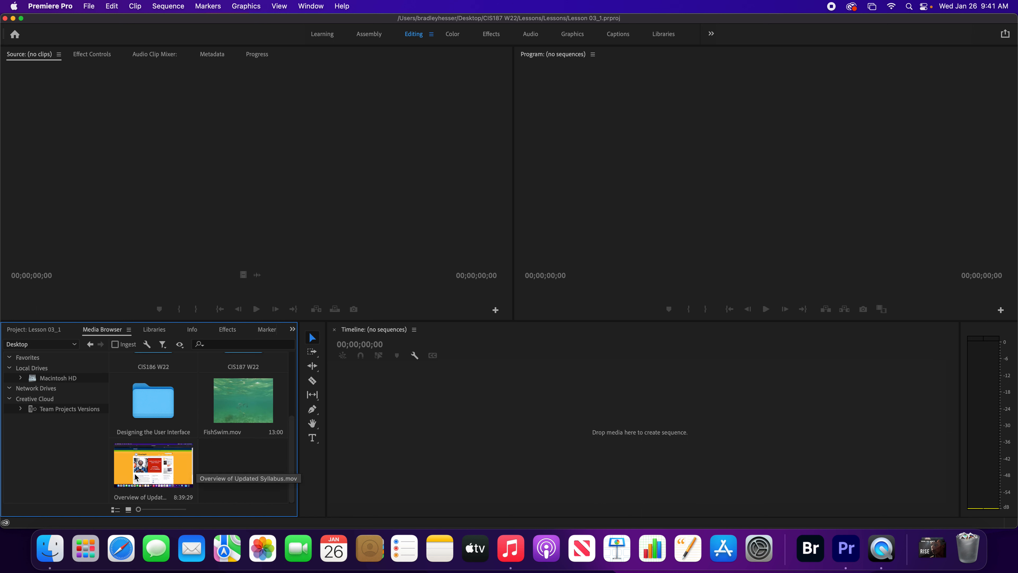
scroll(223, 461, up, 3)
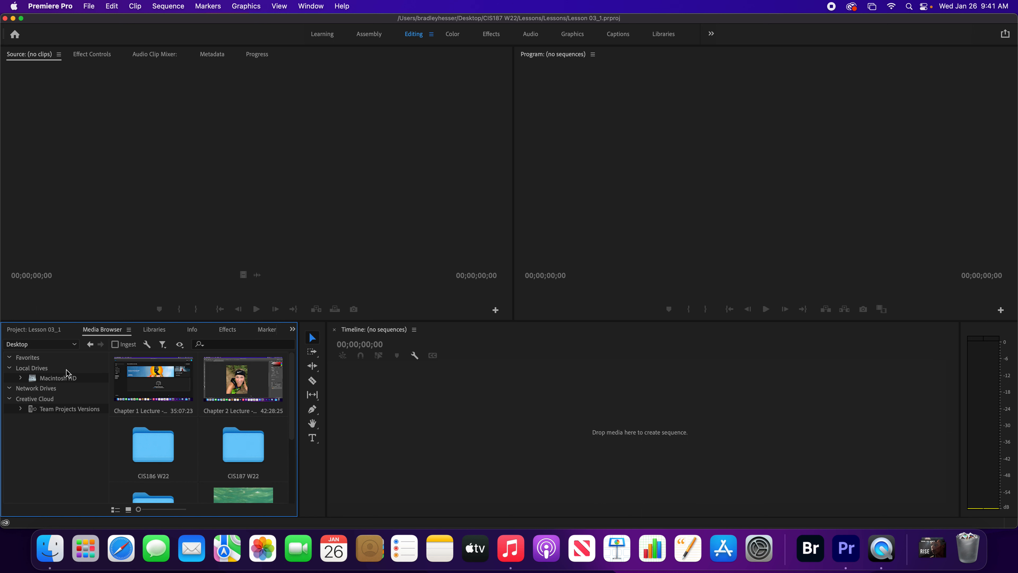
Step: View the Lecture Videos folder inside CIS187 W22 in the Media Browser and return to the parent folder
click(91, 344)
double_click(157, 391)
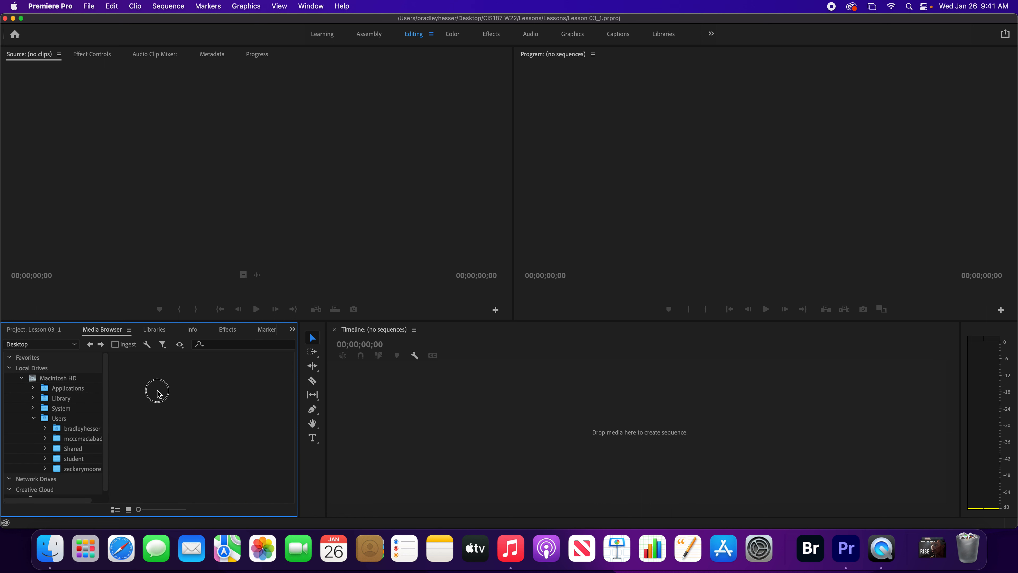
double_click(250, 450)
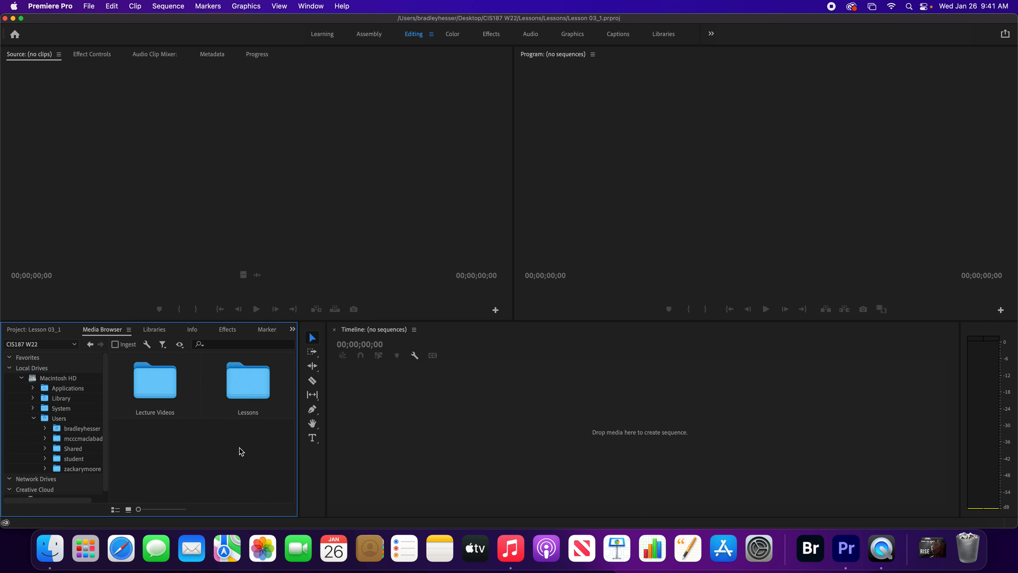
double_click(163, 386)
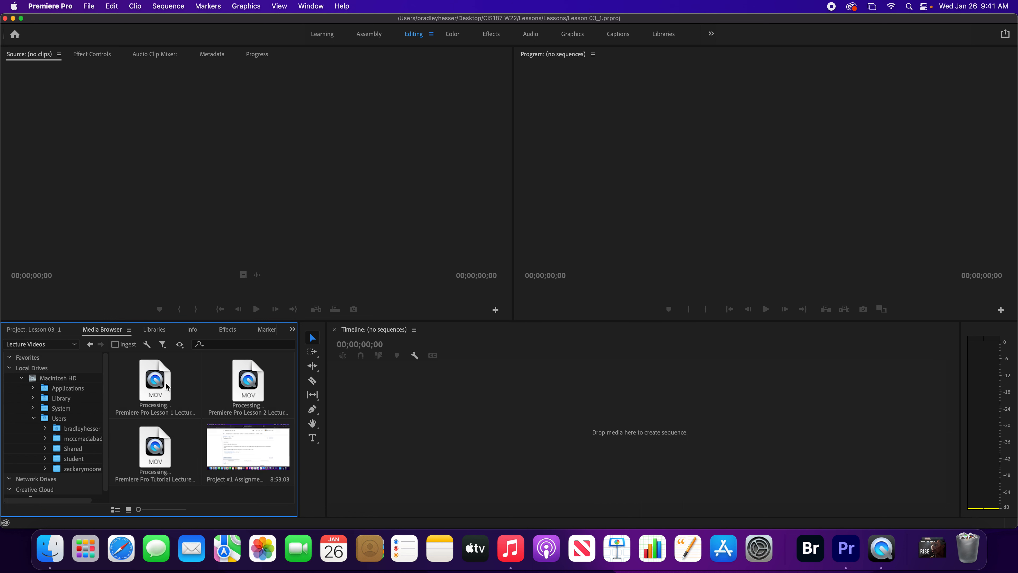
click(90, 345)
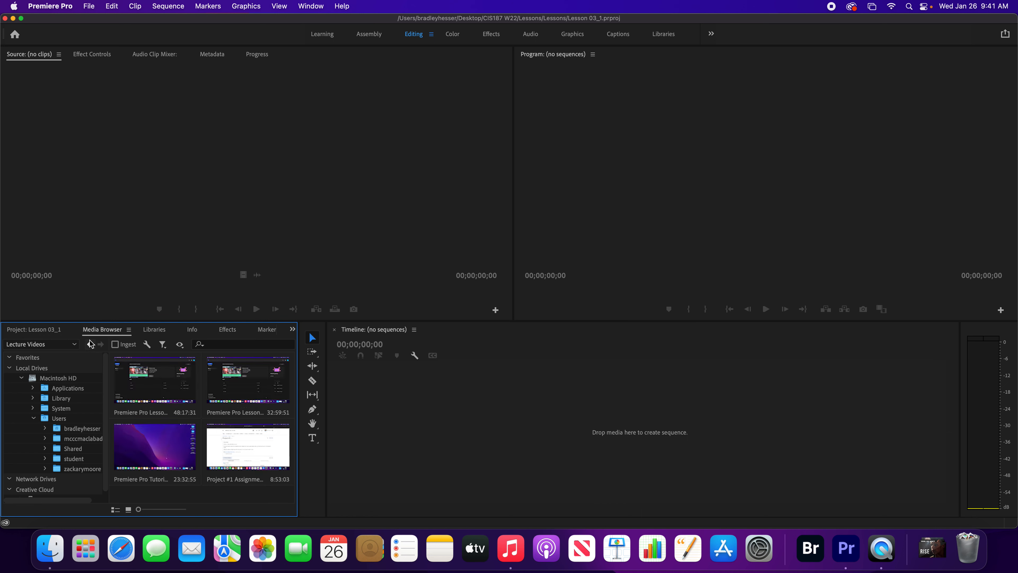
Step: Browse the Media Browser to Lessons > Assets, check the Closed Captions folder, and show the Graphics folder's contents
double_click(256, 390)
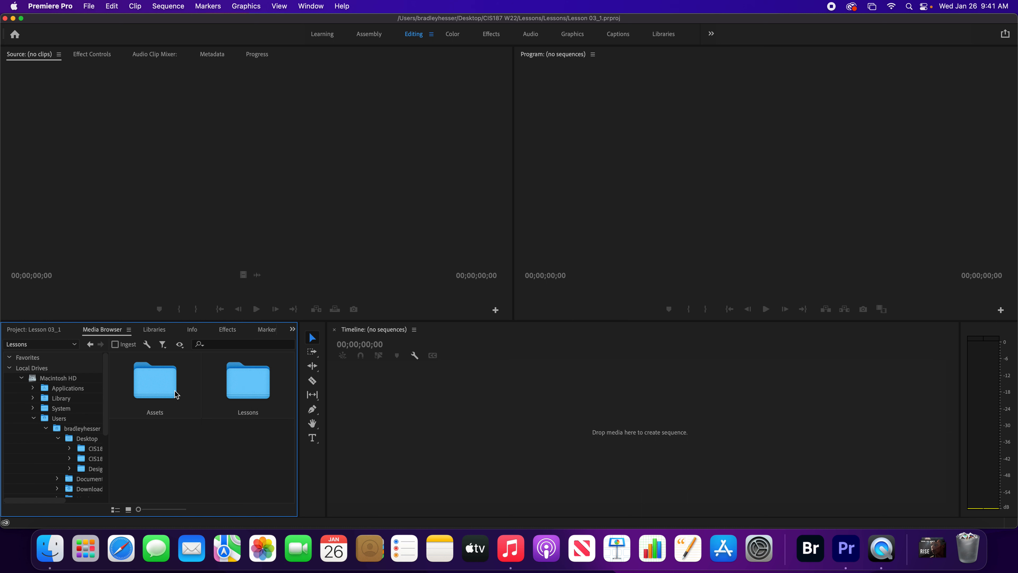
click(161, 389)
double_click(161, 389)
double_click(161, 387)
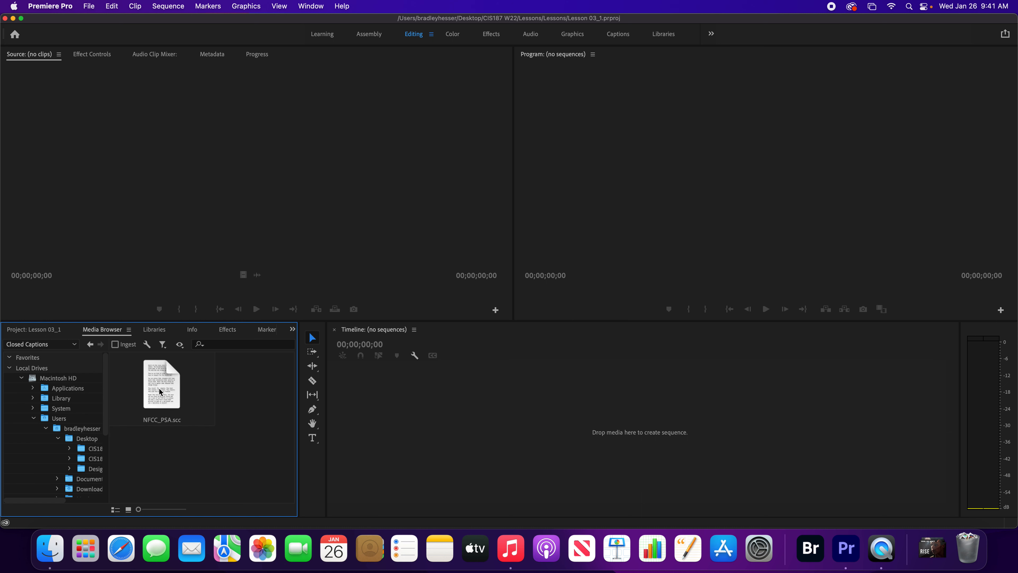
click(90, 344)
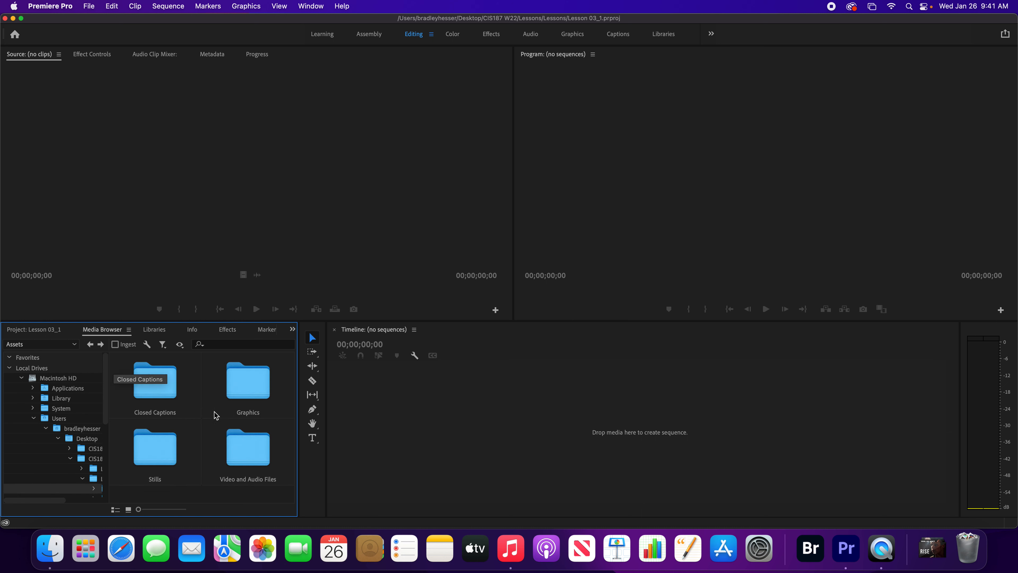
double_click(255, 391)
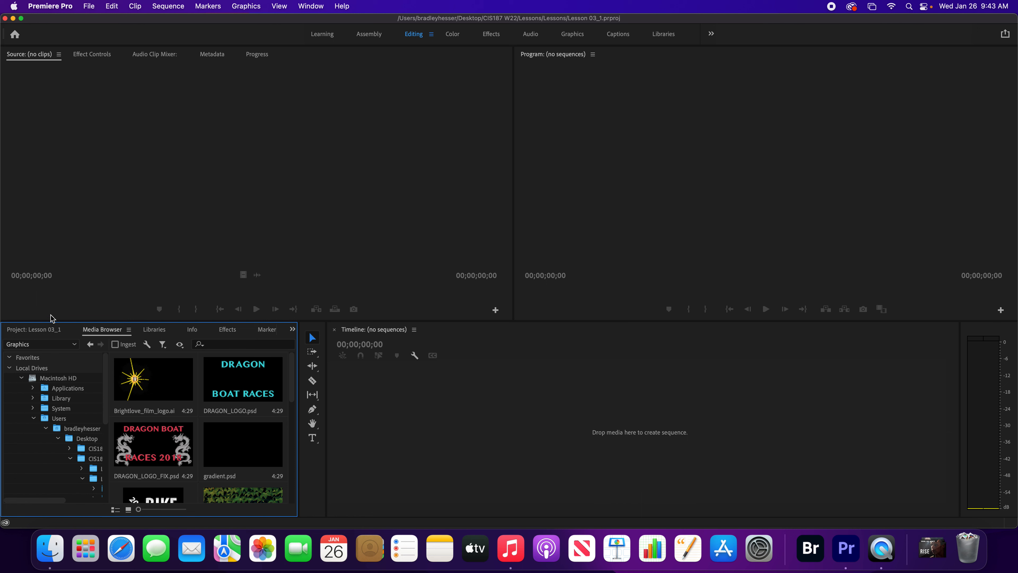
click(88, 6)
click(136, 310)
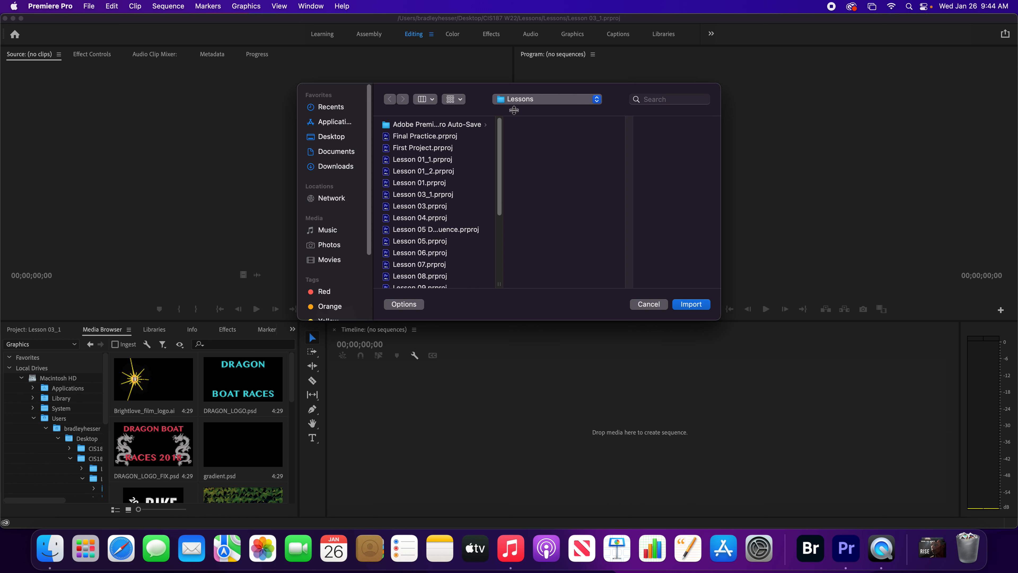
click(517, 100)
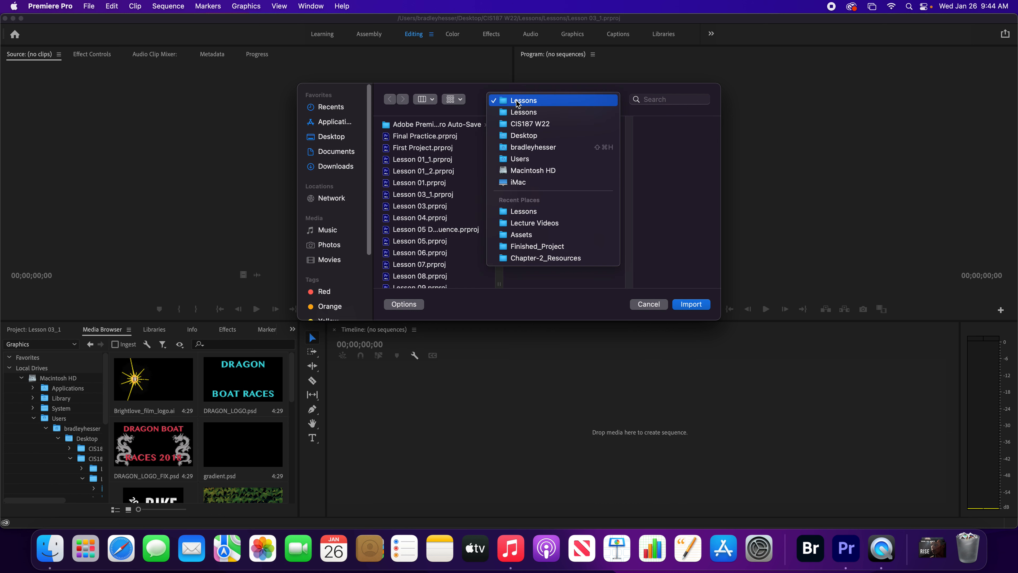
click(523, 112)
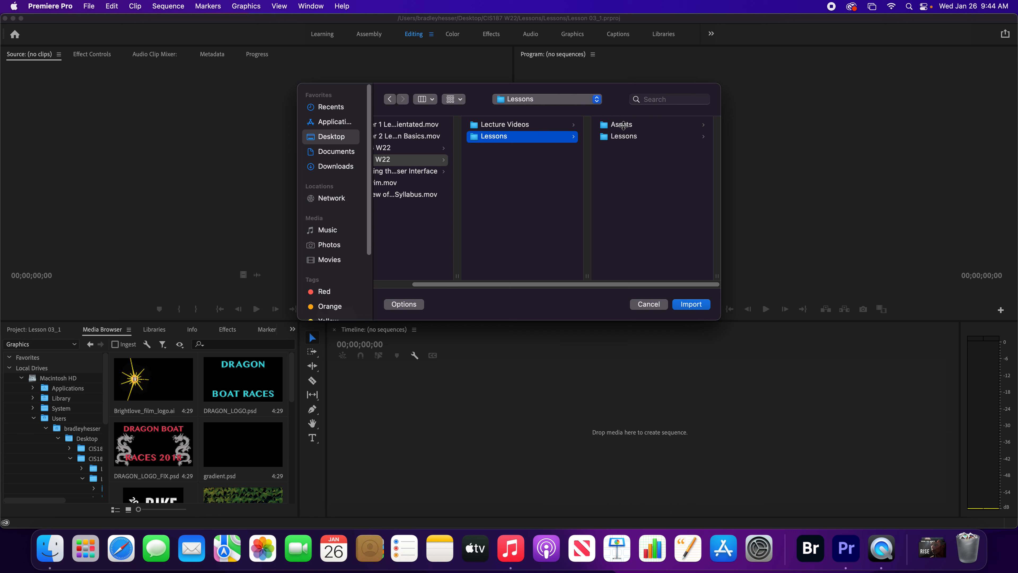
double_click(623, 125)
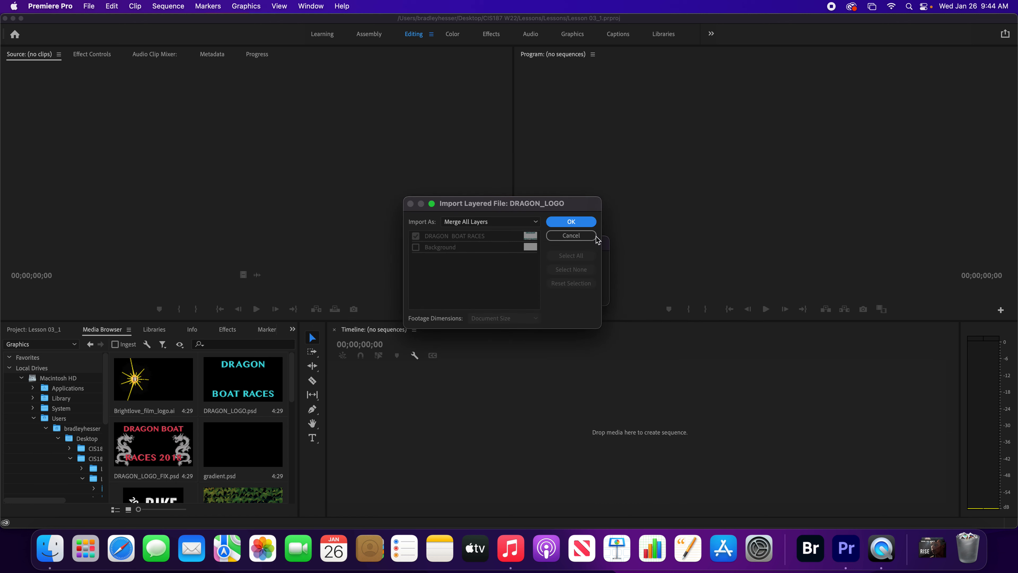
click(580, 236)
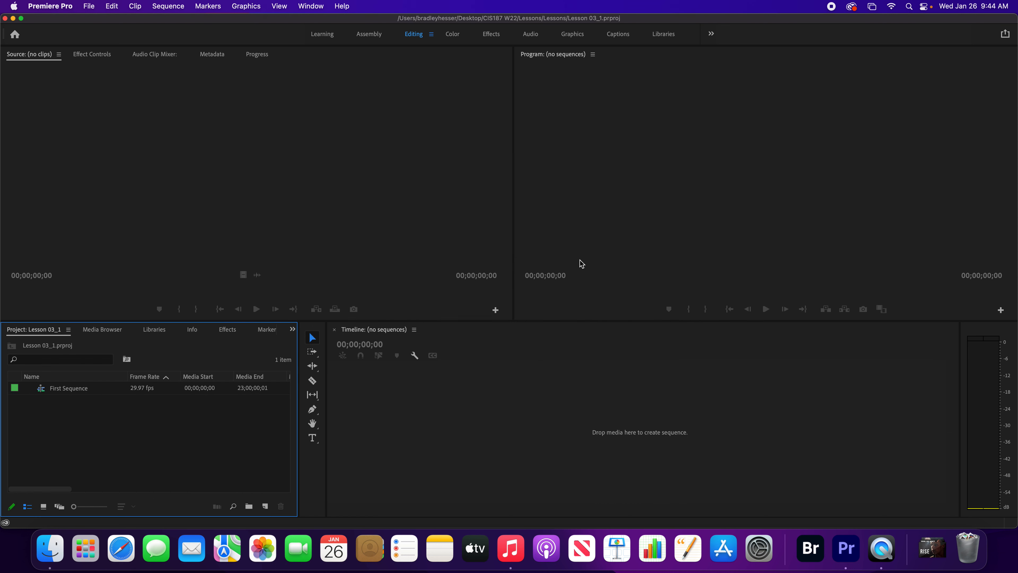
Step: View the Closed Captions and Graphics folders inside Assets with the Import command, and close the import dialog without importing
click(90, 7)
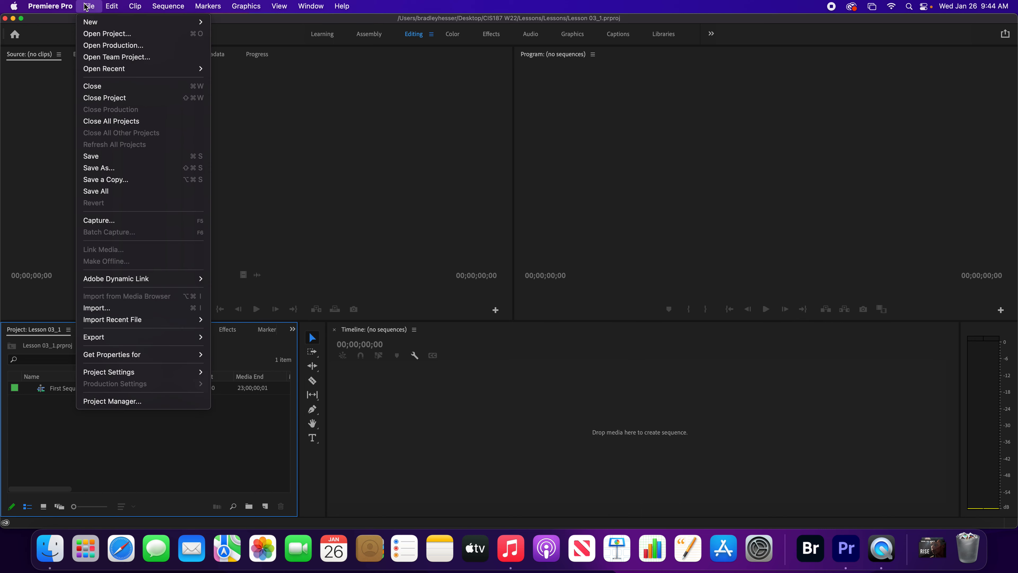
click(98, 307)
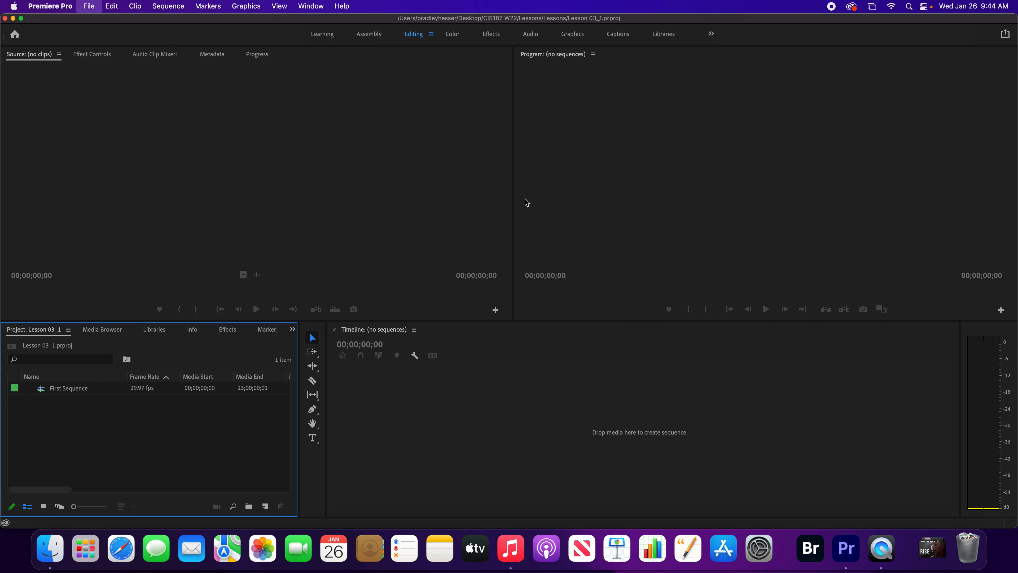
click(453, 125)
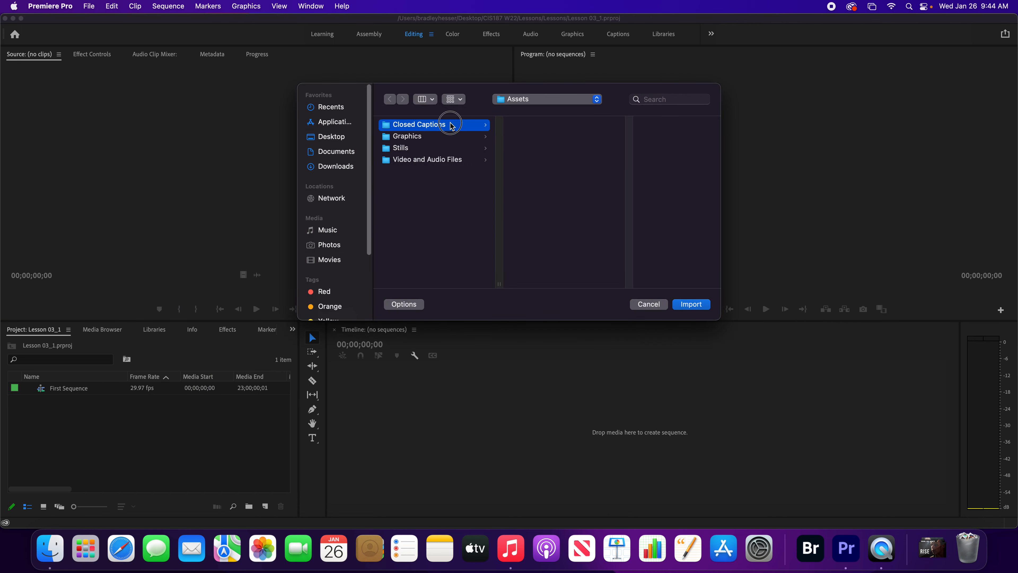
click(434, 137)
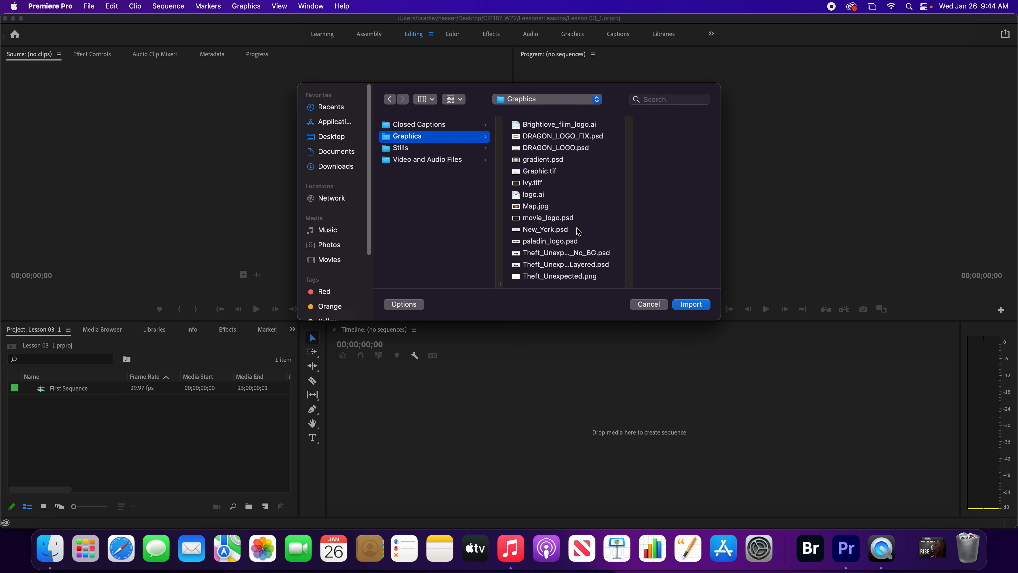
click(653, 305)
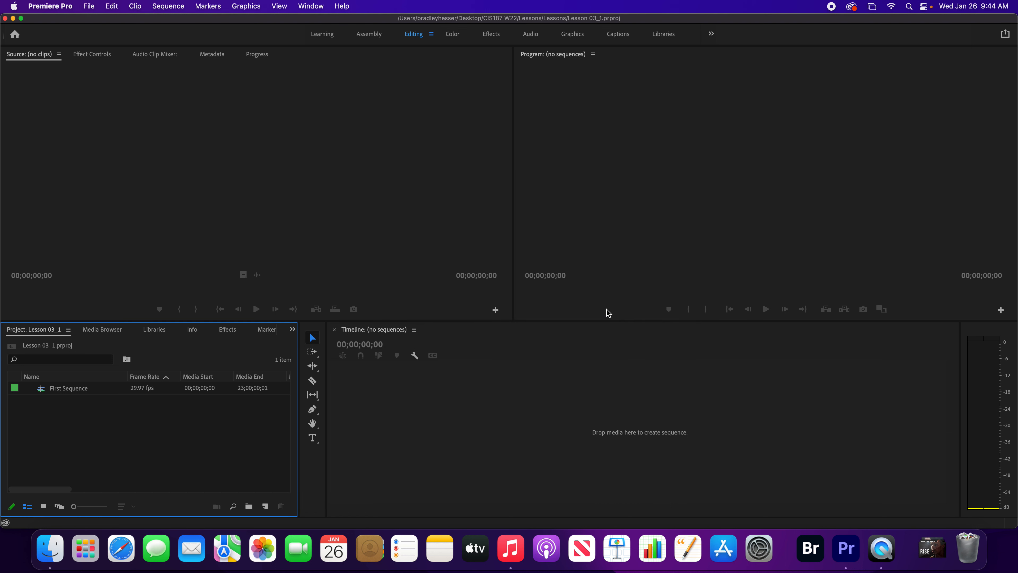
key(super+i)
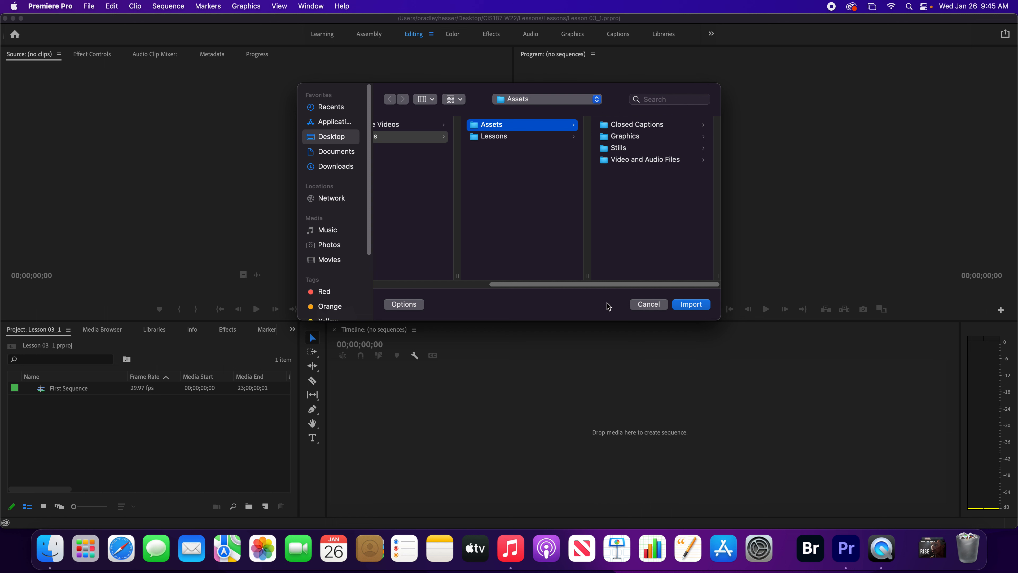
click(648, 306)
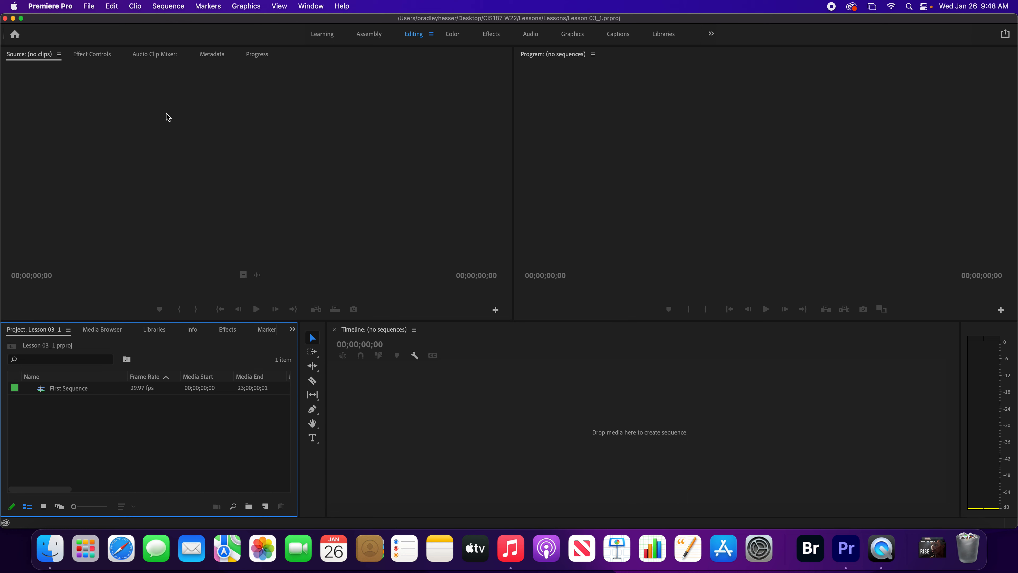
Step: Enable Ingest in the project's ingest settings with the Copy action, Copy With MD5 Verification preset and Same as Project primary destination
click(89, 8)
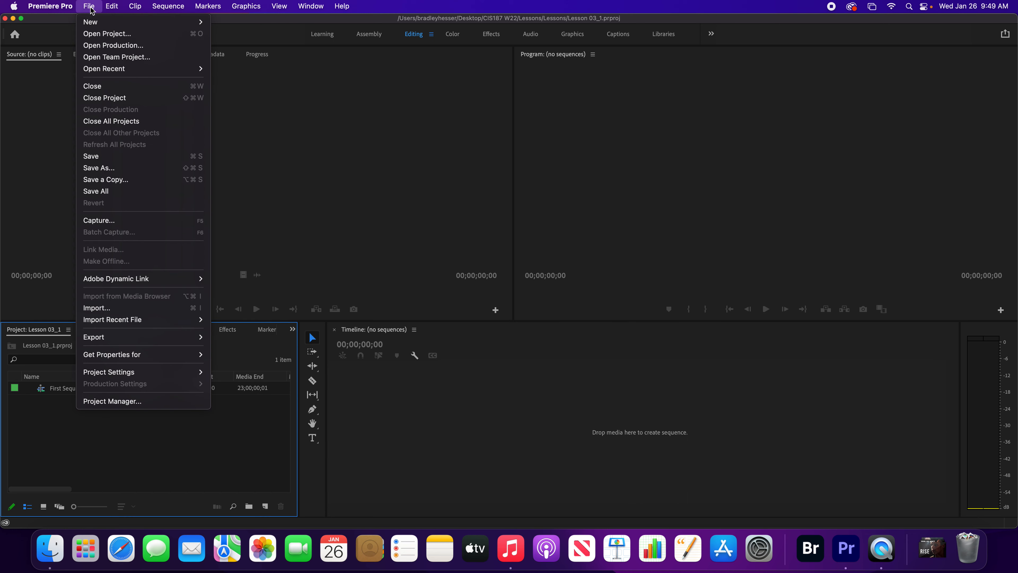
mouse_move(171, 376)
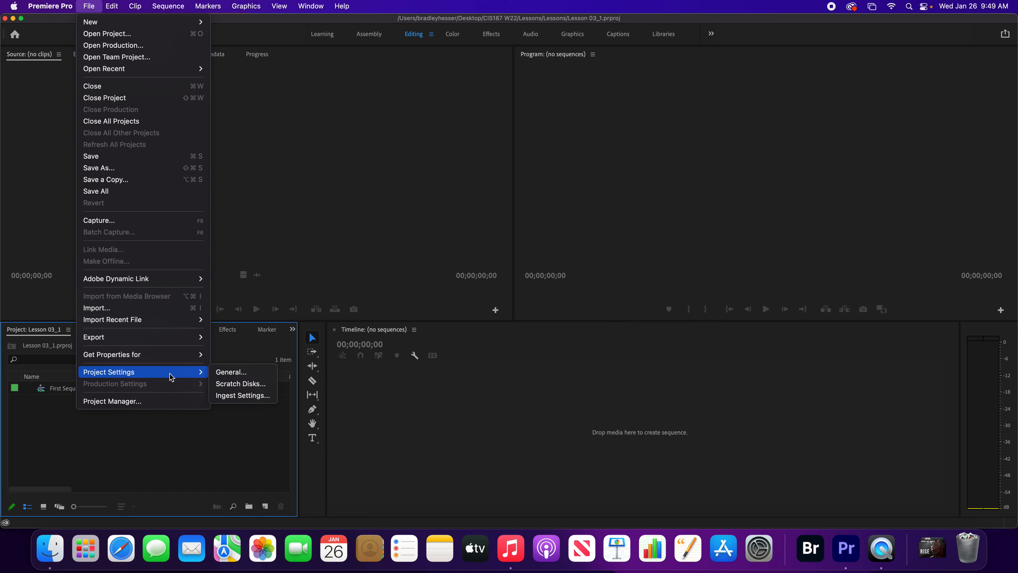
click(257, 396)
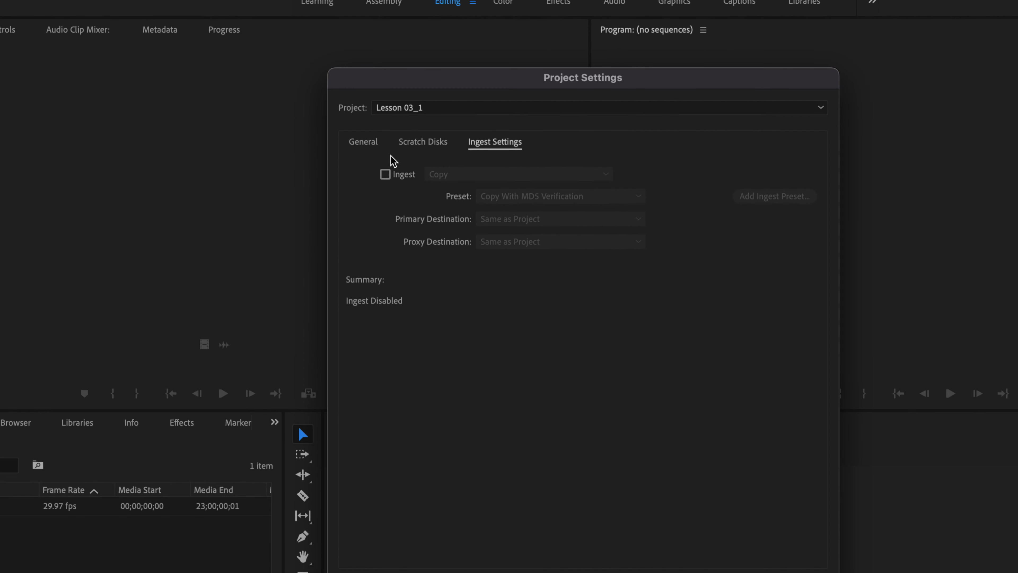
click(385, 175)
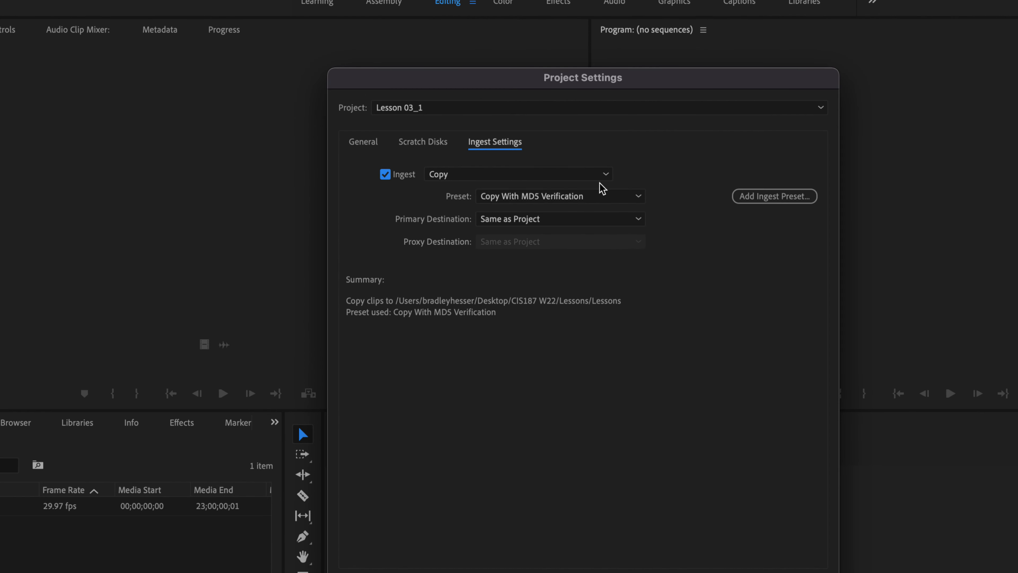
click(607, 175)
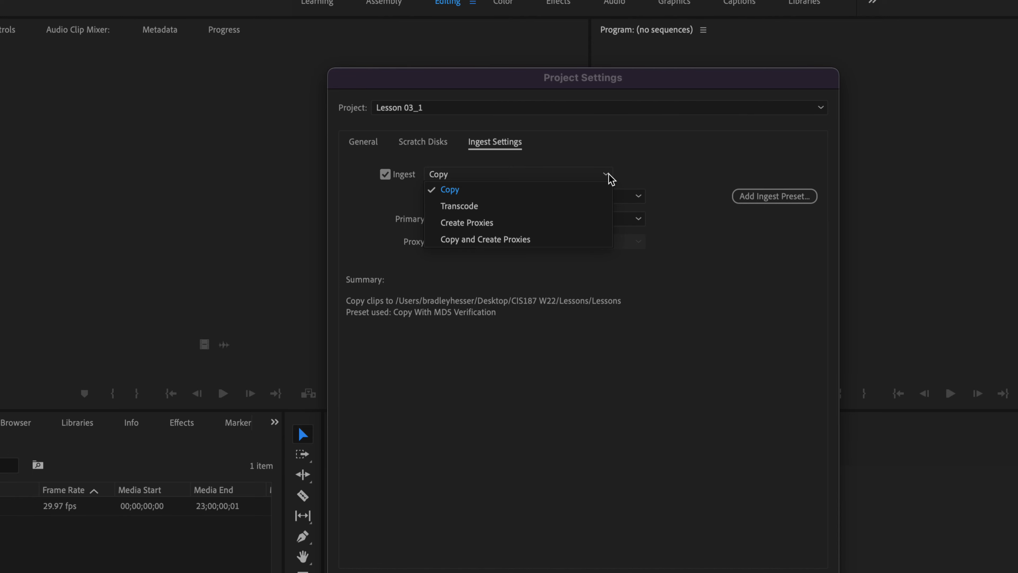
click(650, 157)
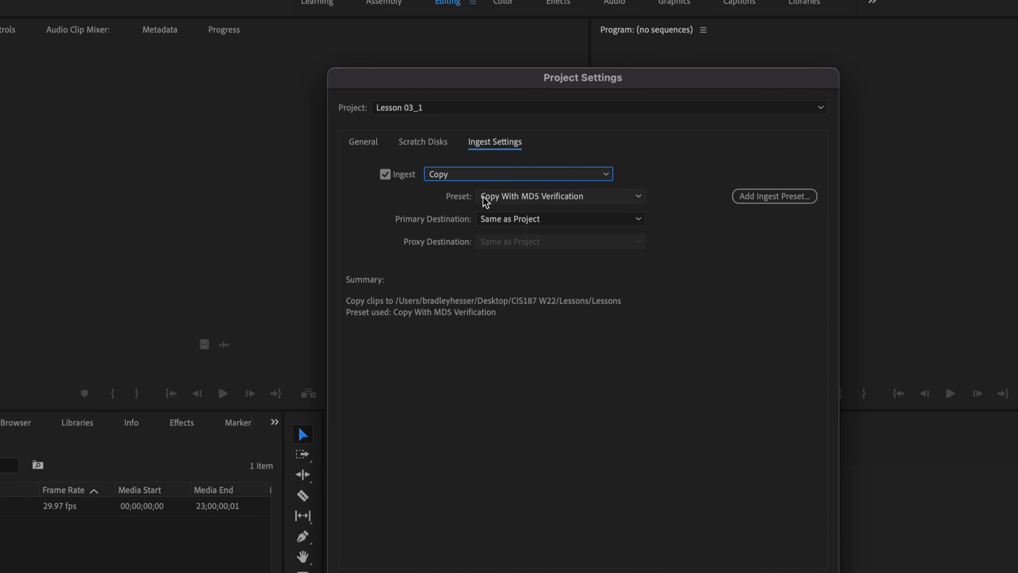
click(638, 196)
click(659, 199)
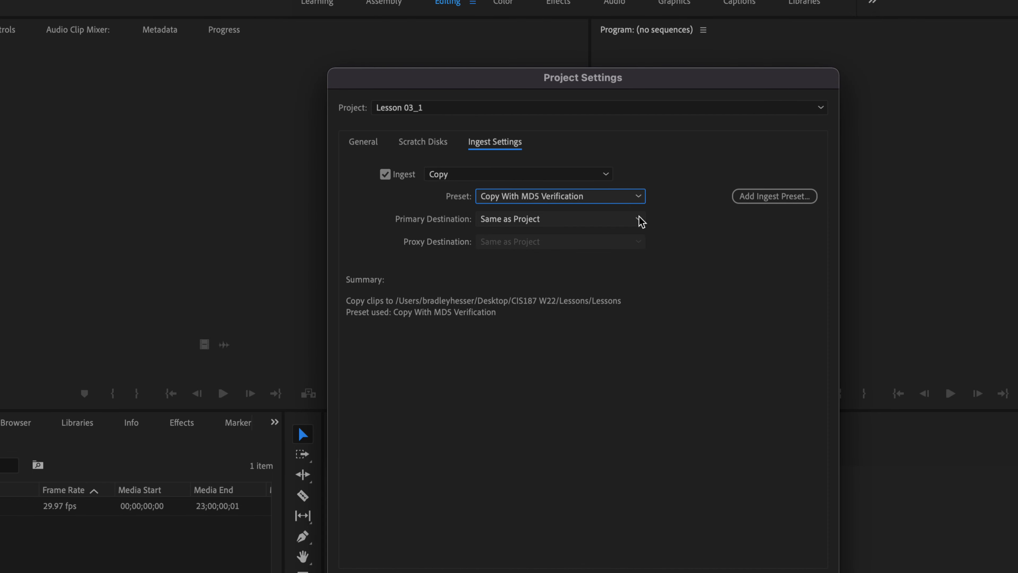
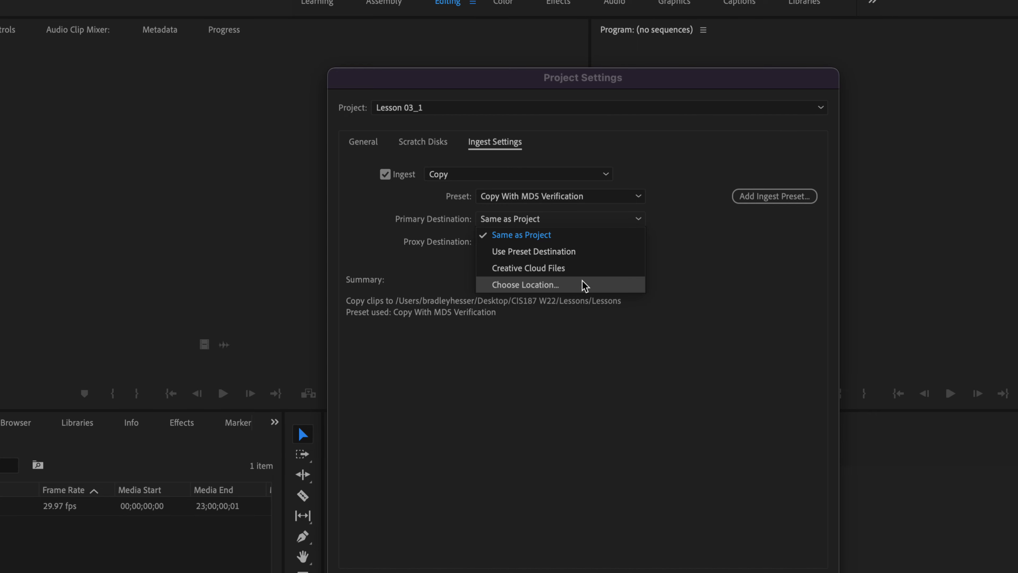
click(574, 237)
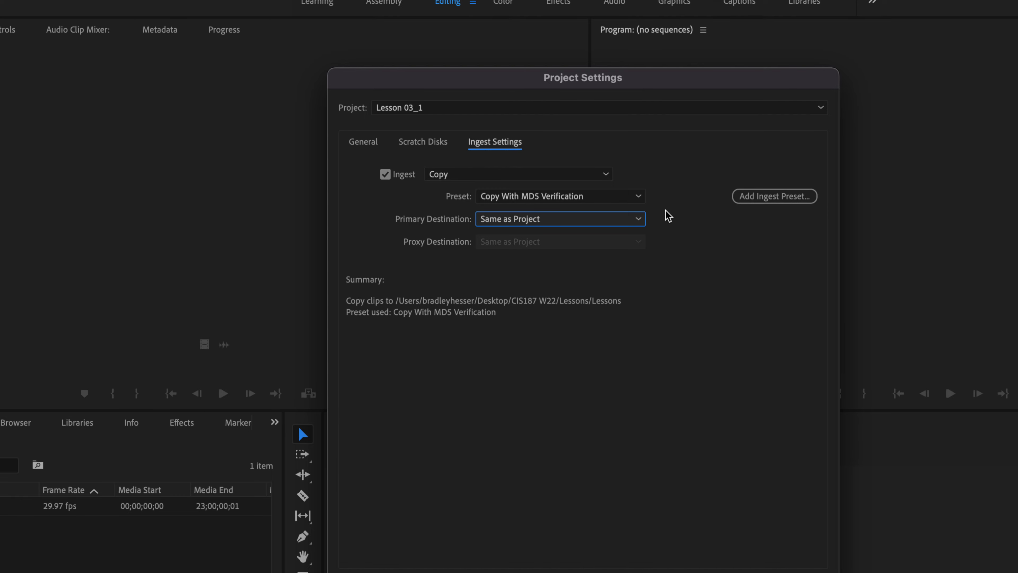
Step: Switch the ingest action to Copy and Create Proxies and check the available proxy destinations
click(589, 174)
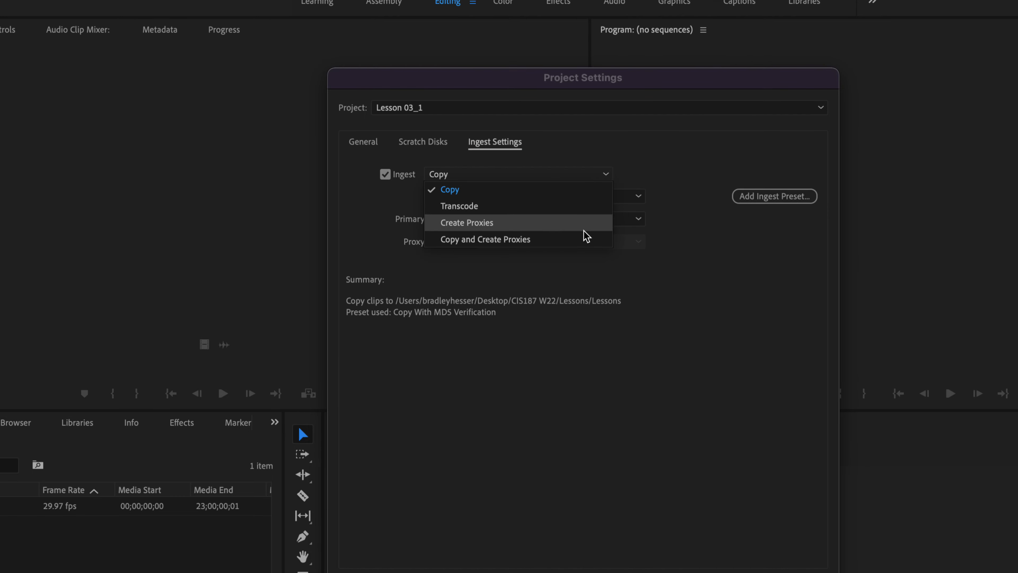
click(584, 239)
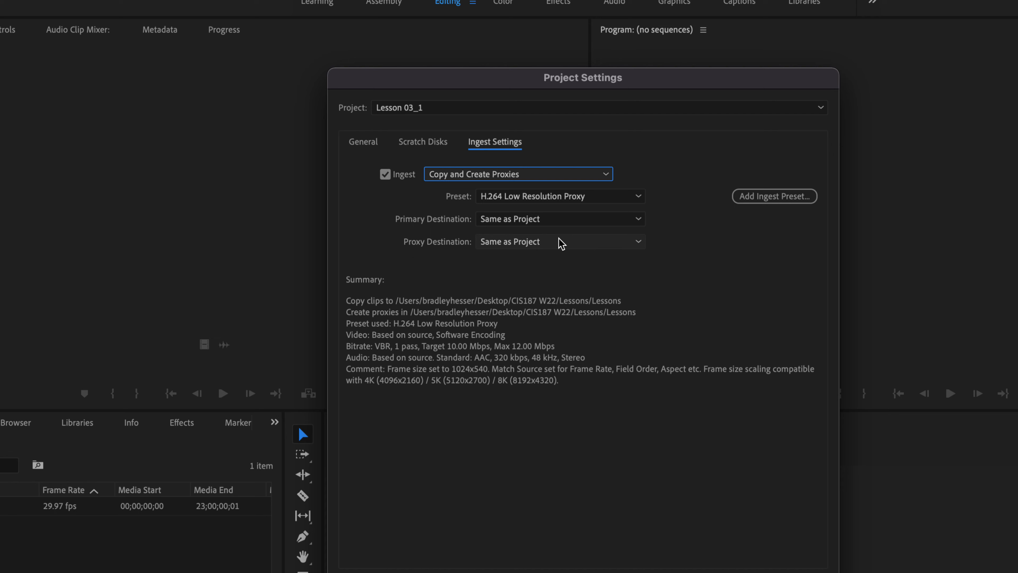
click(638, 242)
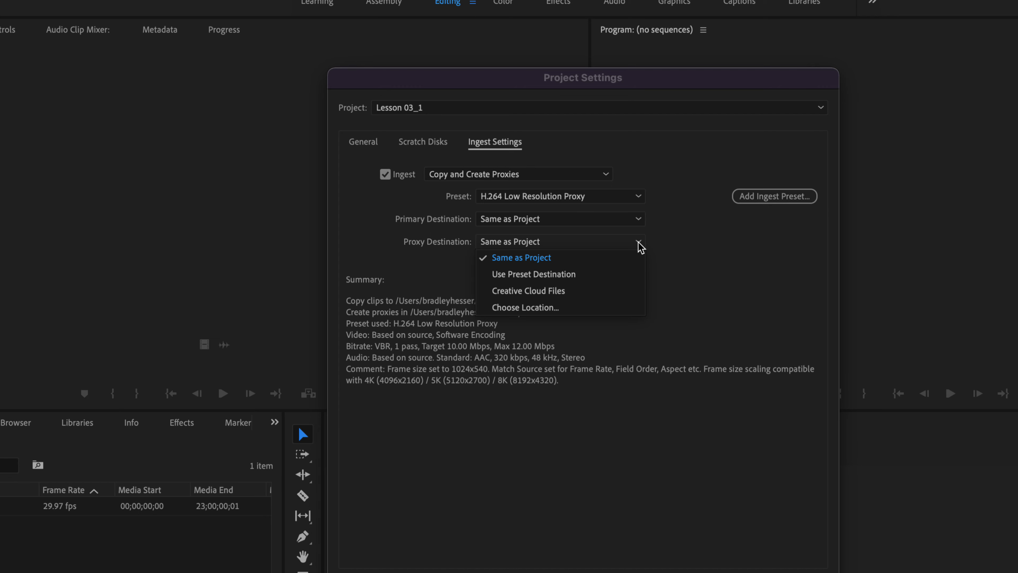
click(681, 185)
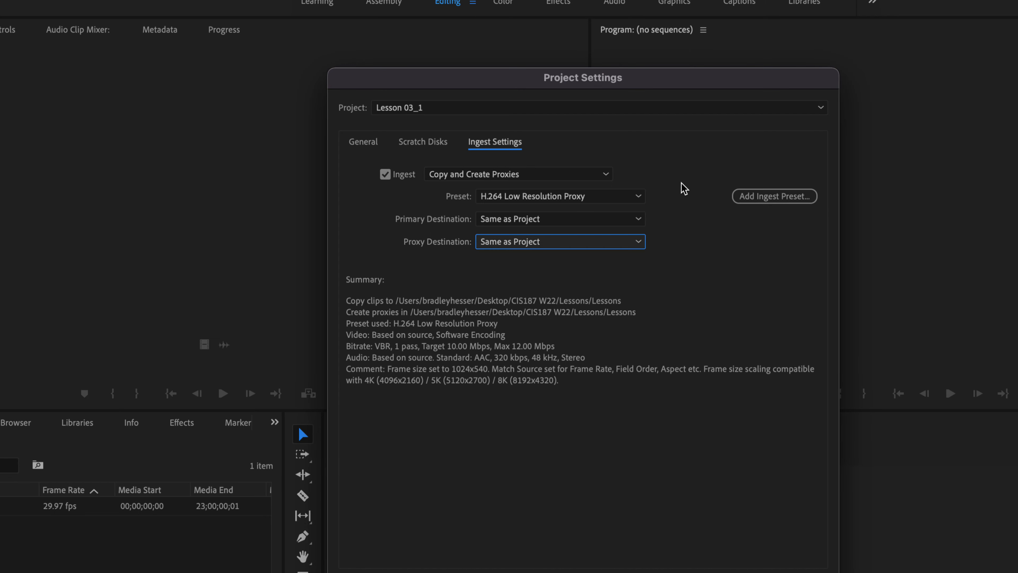
Step: Try the ProRes Low, H.264 Medium and H.264 High Resolution Proxy presets for the ingest
click(639, 196)
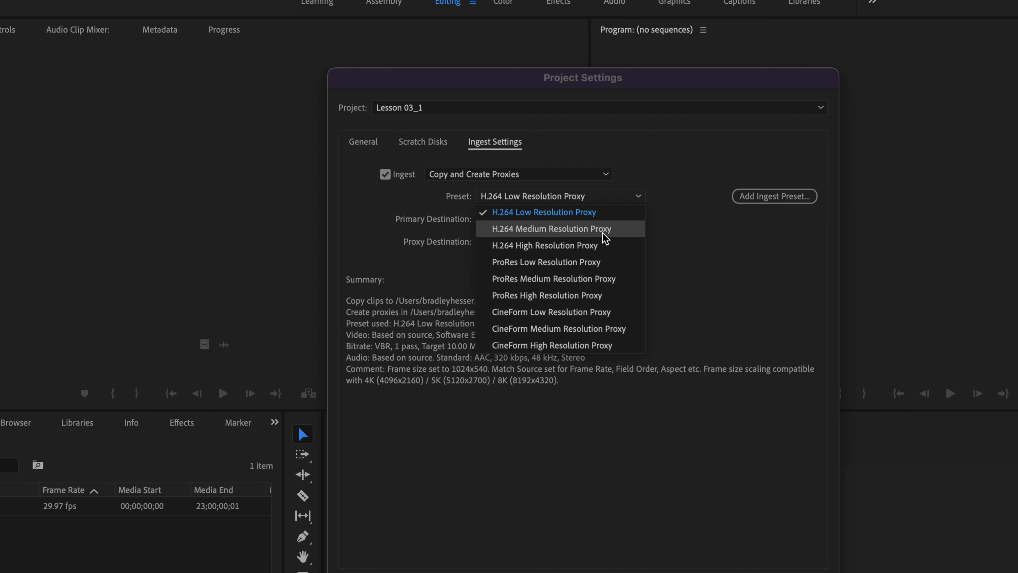
click(593, 268)
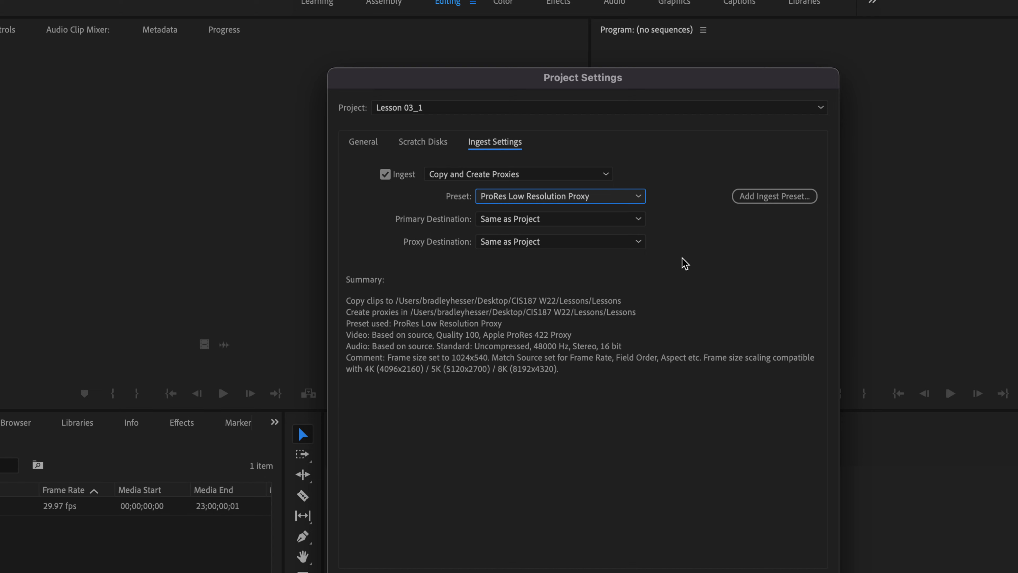
click(639, 197)
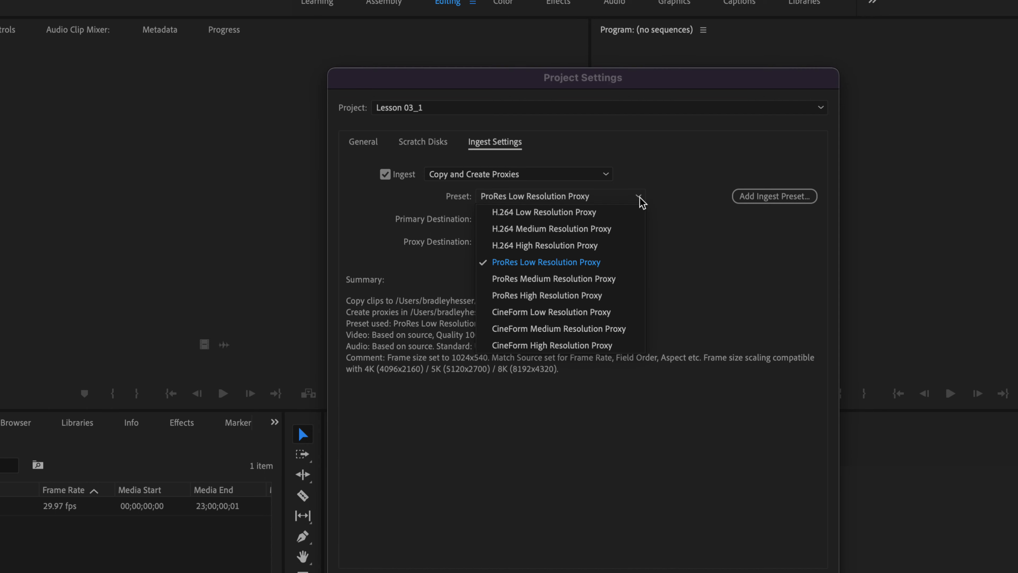
click(613, 235)
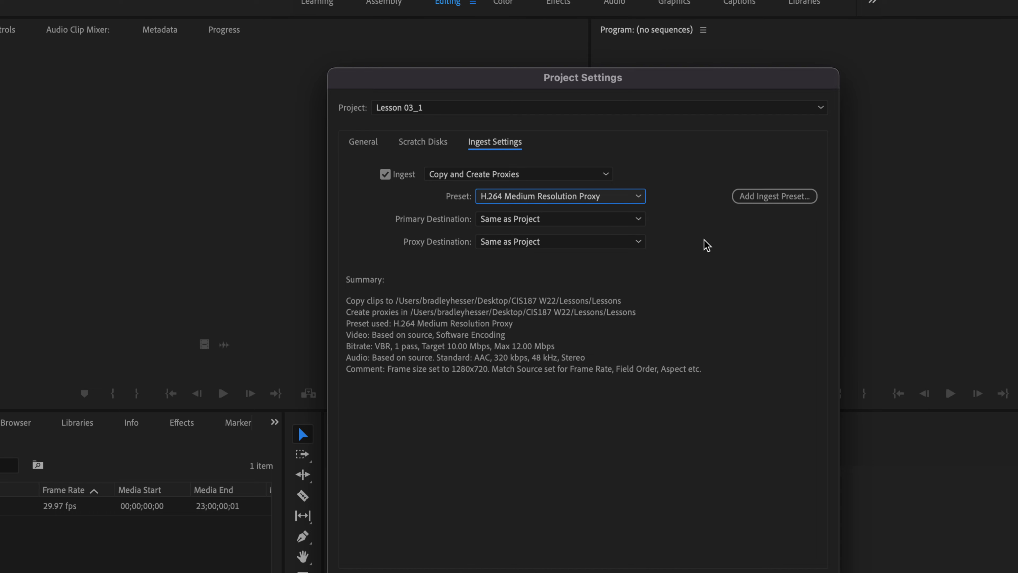
click(638, 196)
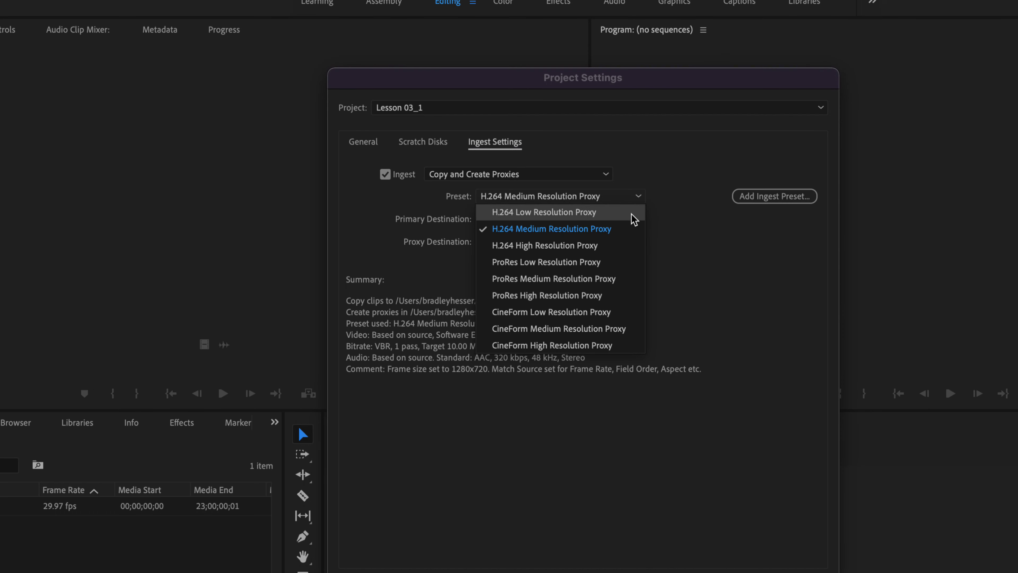
click(625, 245)
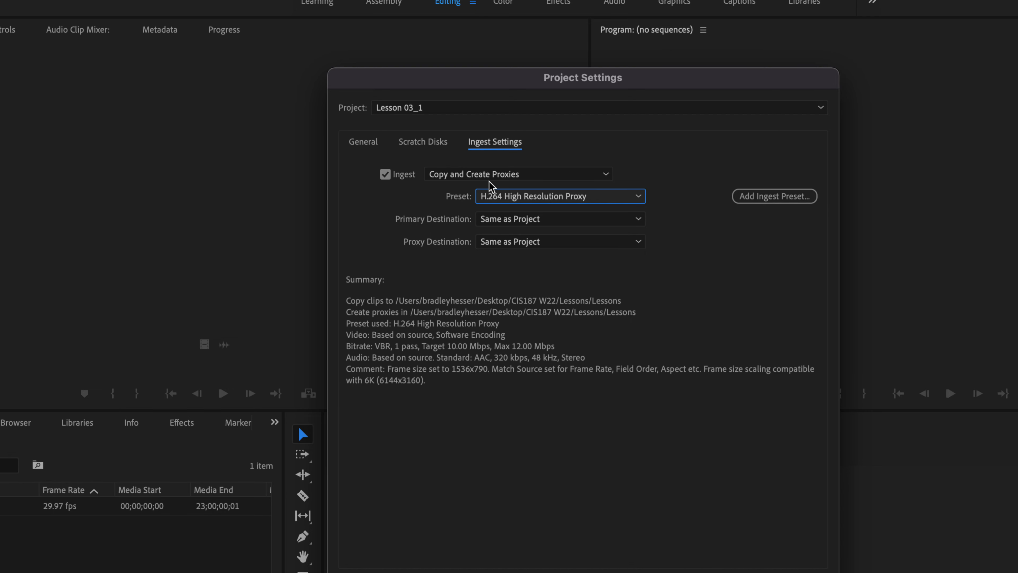
Step: Set the ingest action back to Copy and leave Project Settings without saving the ingest changes
click(553, 181)
click(553, 190)
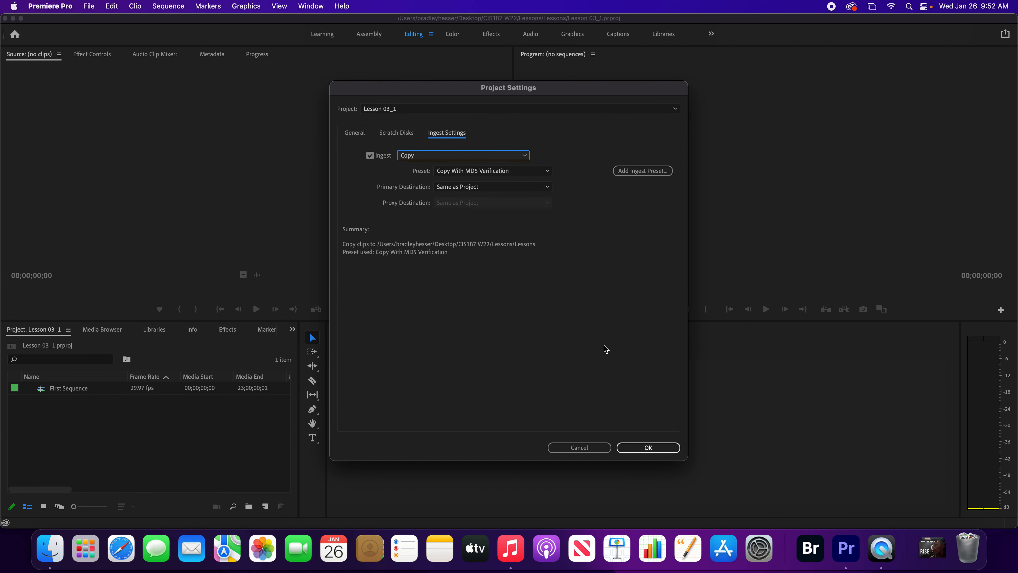
click(579, 448)
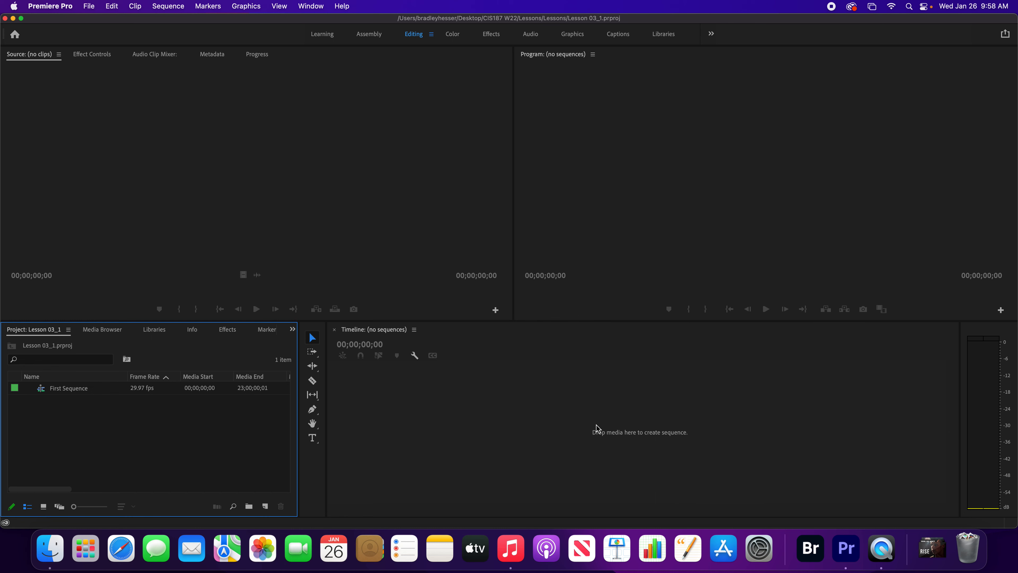
Step: Show the Media Browser, maximize it to view the Graphics folder's thumbnails, and restore the panel layout
click(111, 332)
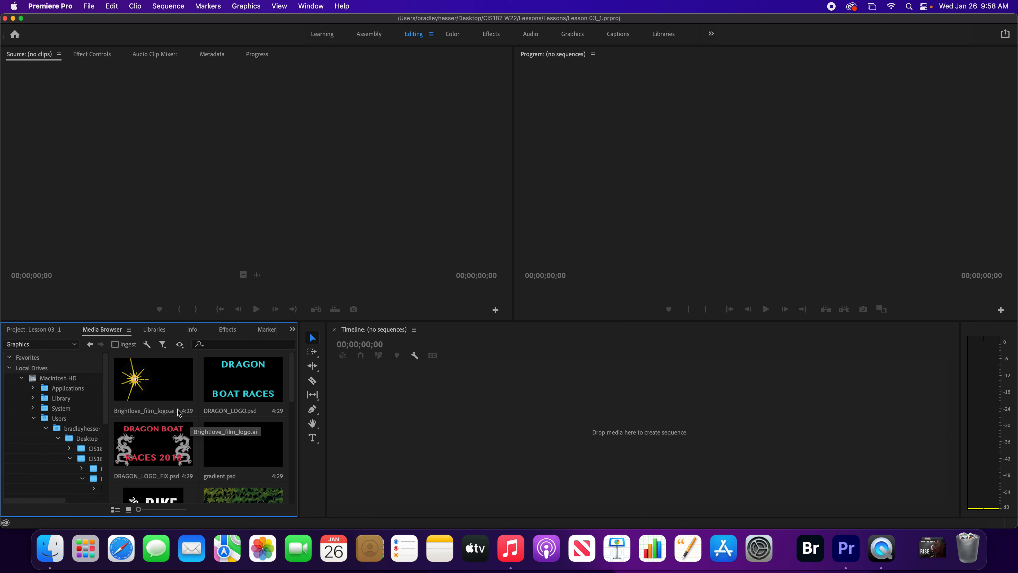
key(grave)
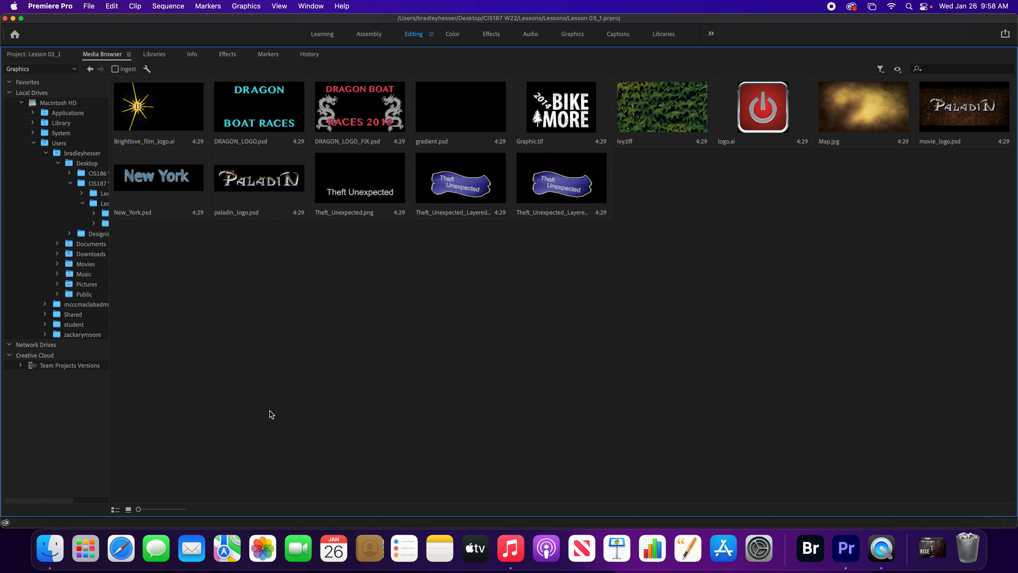
key(grave)
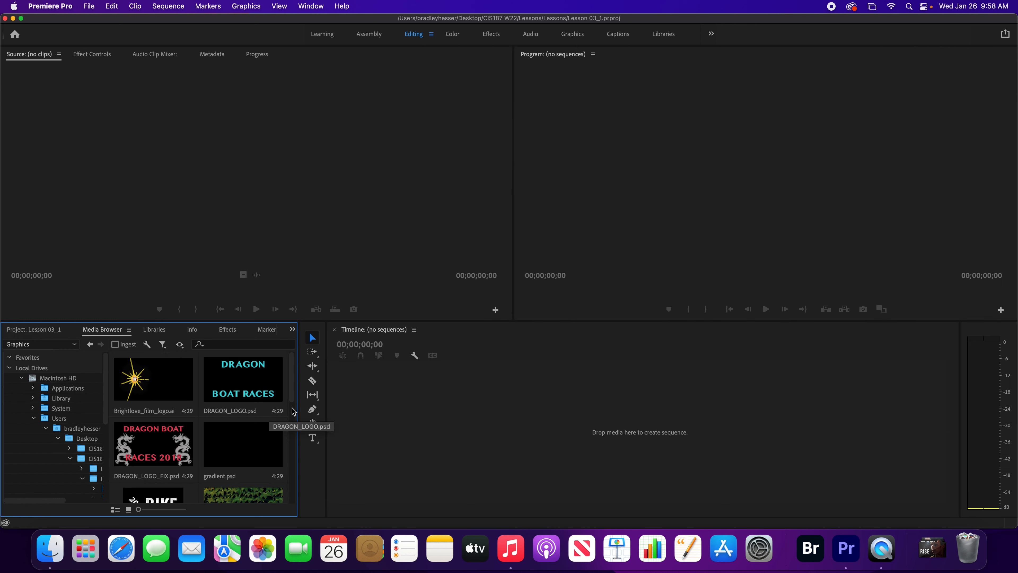
Step: Maximize the Program Monitor, restore the panel layout, and make the Media Browser the active panel
click(650, 213)
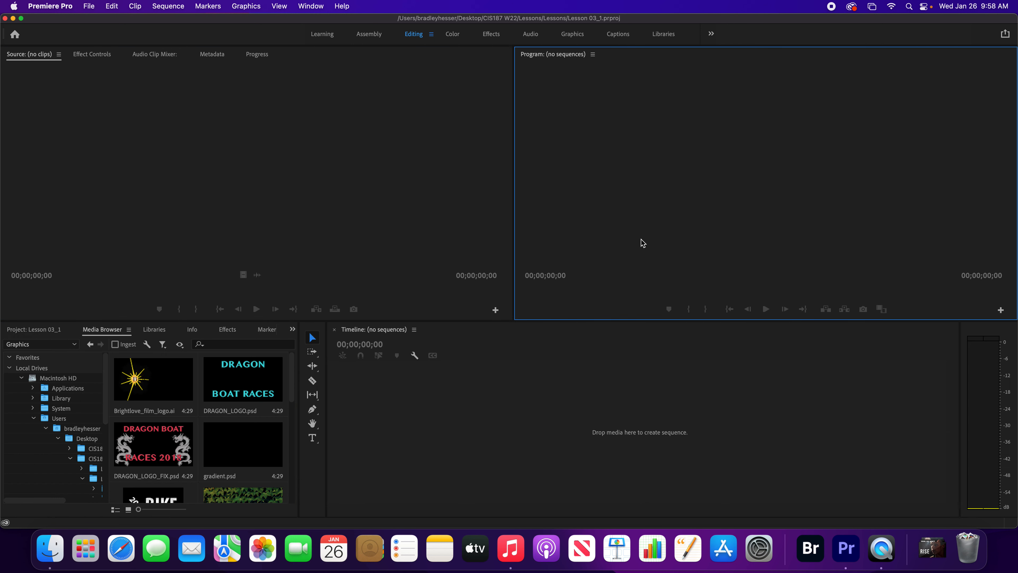
key(grave)
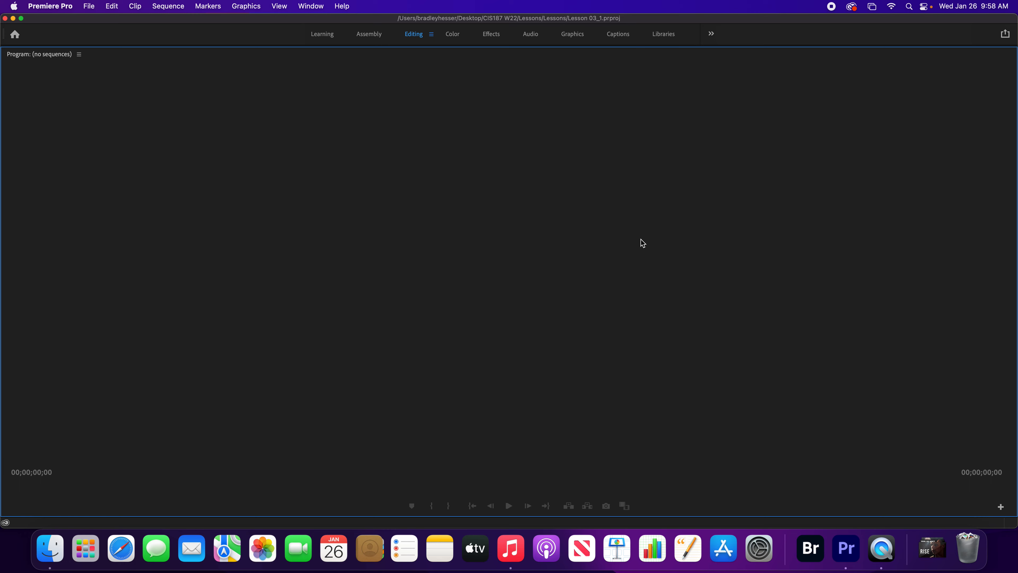
key(grave)
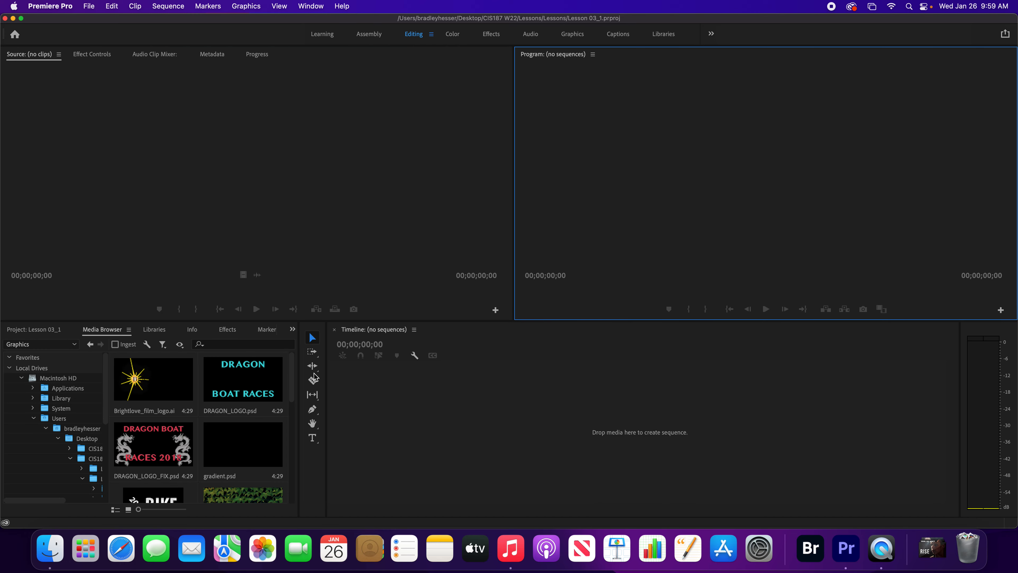
click(202, 395)
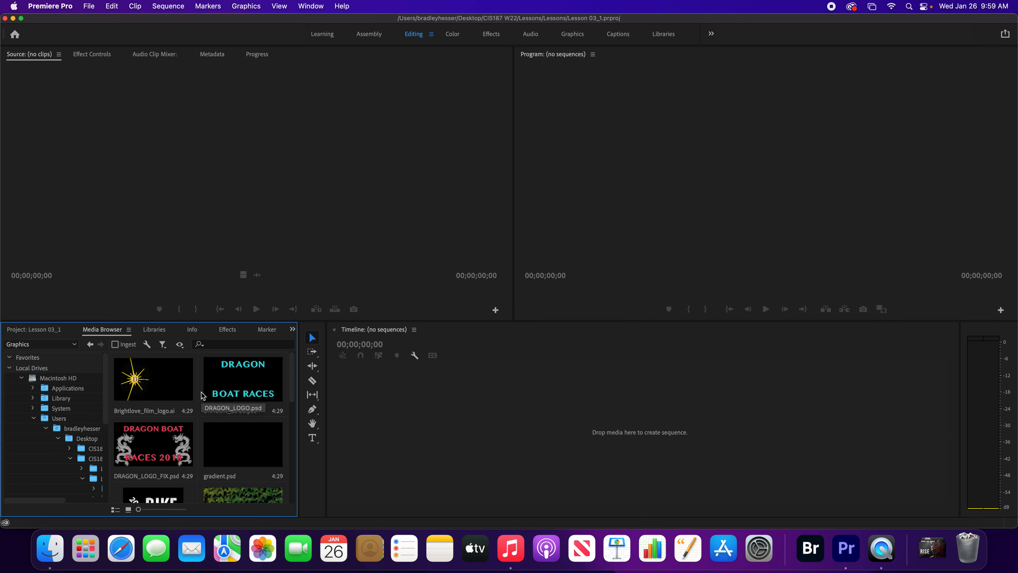
Step: Maximize the Media Browser and reset the Editing workspace to its last saved version
key(grave)
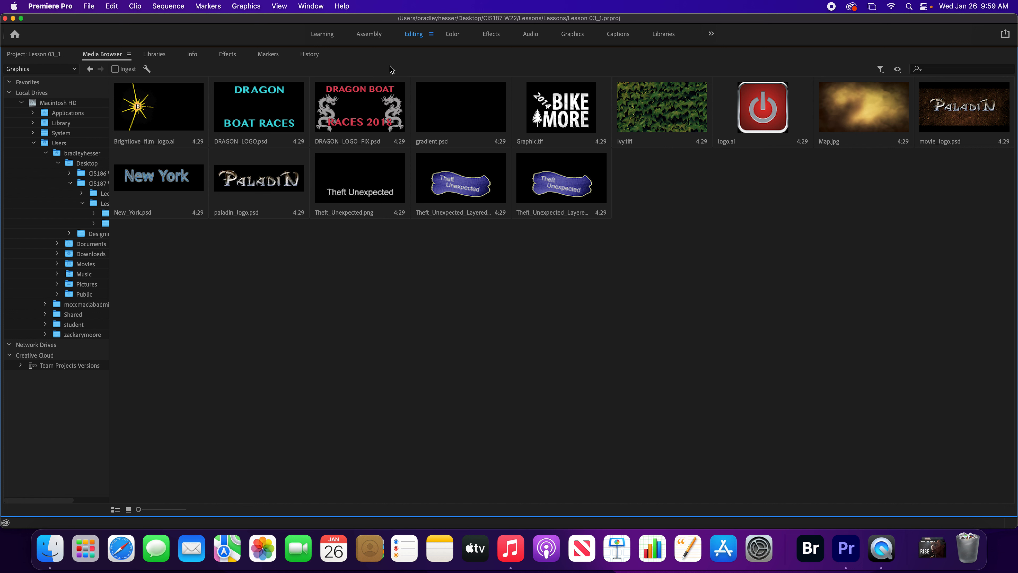
double_click(411, 36)
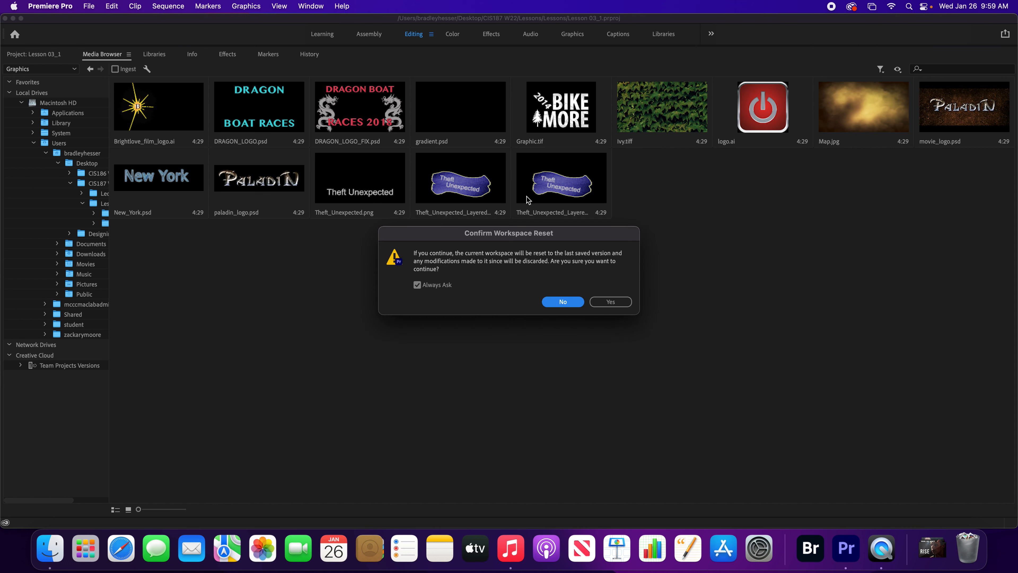
click(608, 303)
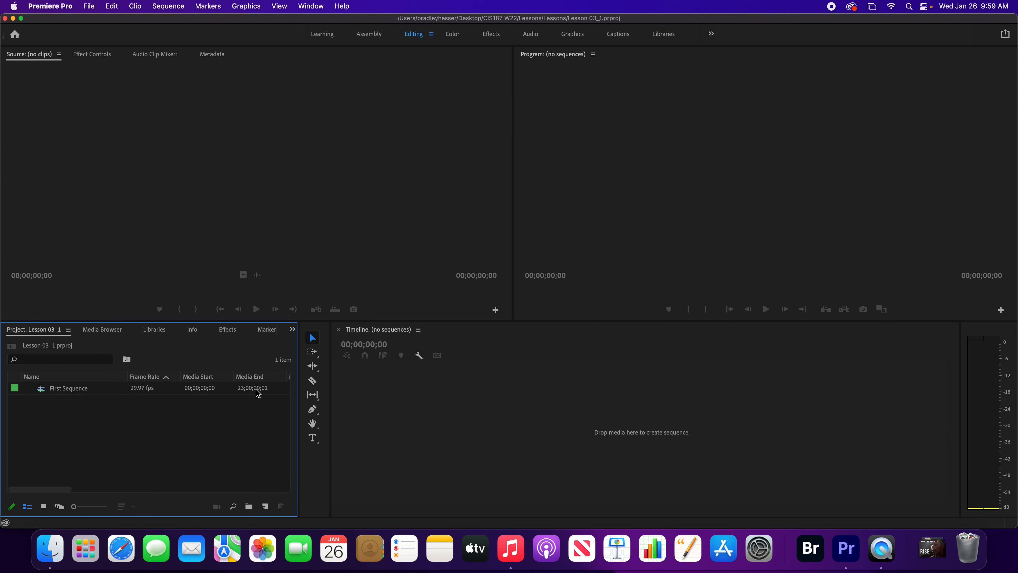
Step: Maximize the Media Browser and browse from Macintosh HD through the user's Desktop to CIS187 W22 > Lessons > Assets > Graphics
click(104, 330)
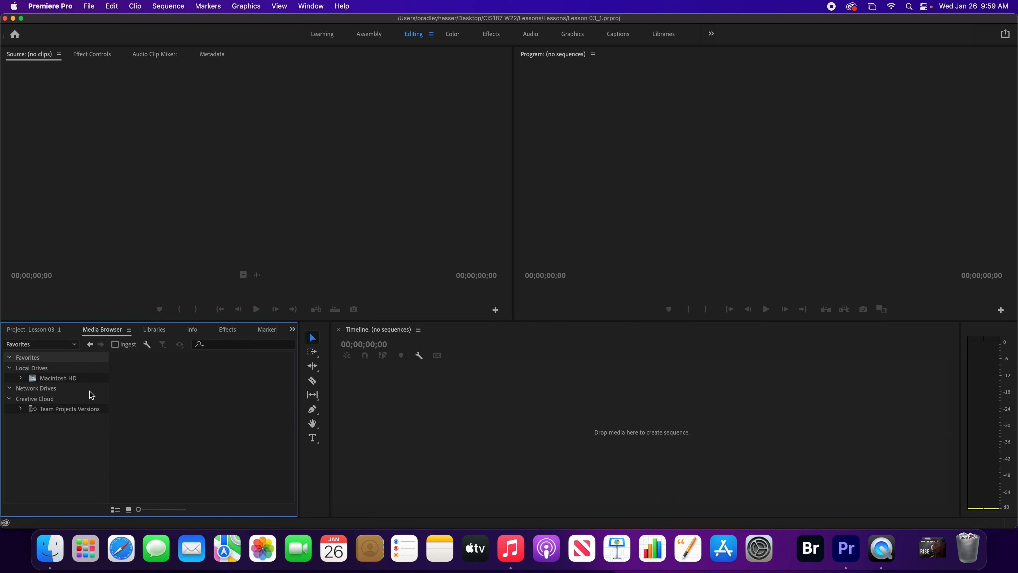
key(grave)
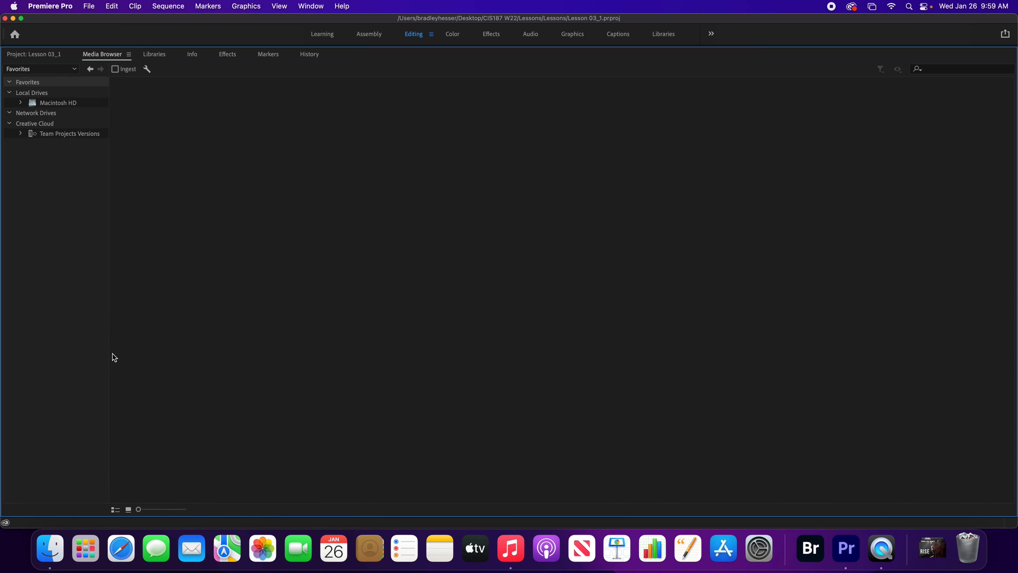
click(50, 104)
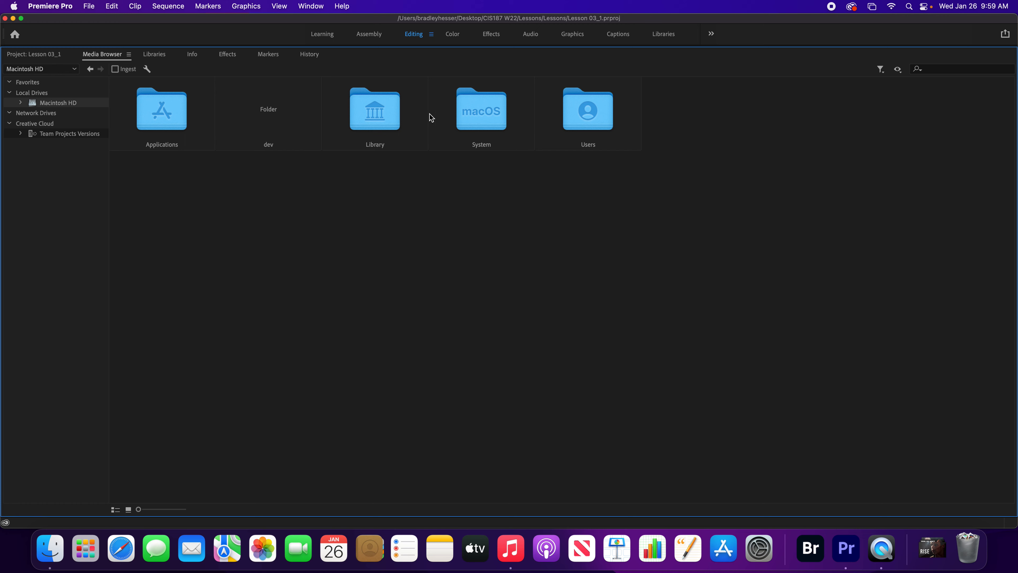
double_click(584, 116)
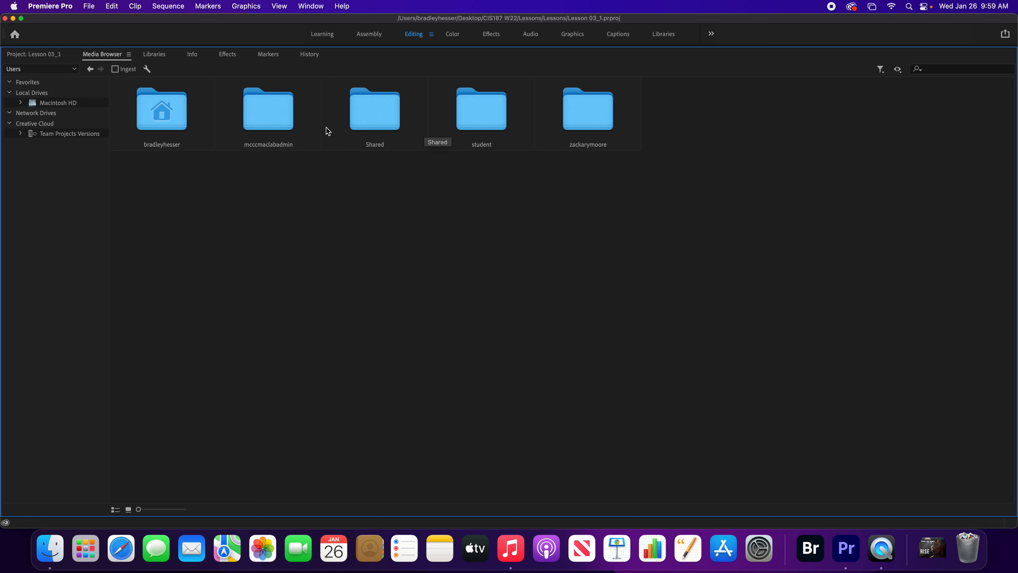
double_click(183, 123)
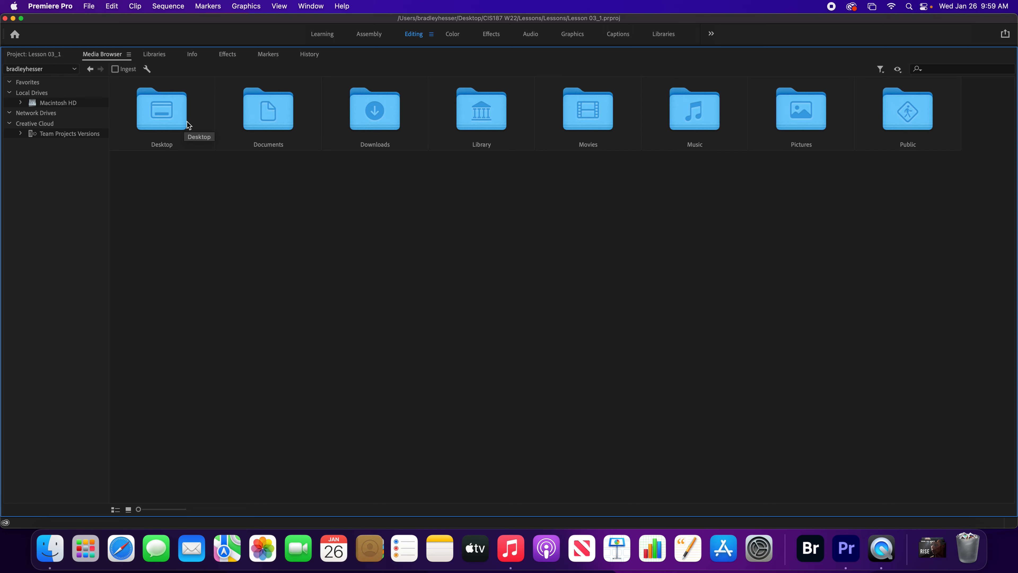
double_click(161, 120)
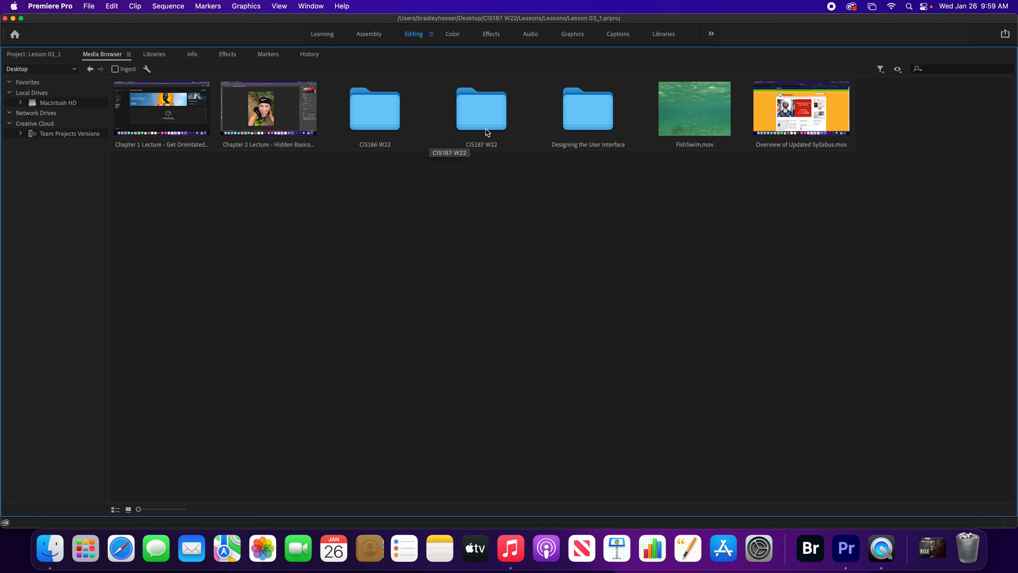
double_click(477, 121)
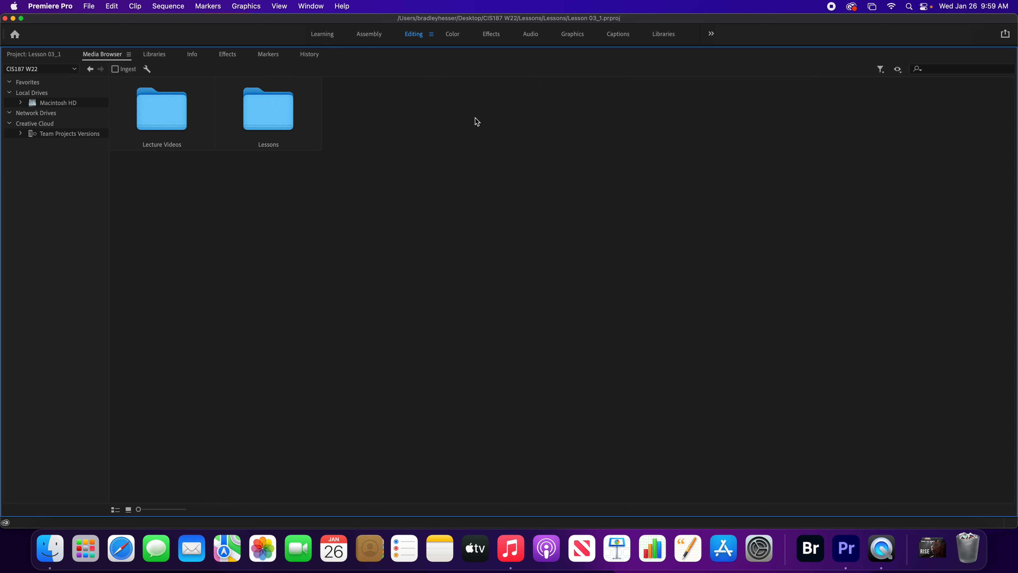
double_click(249, 118)
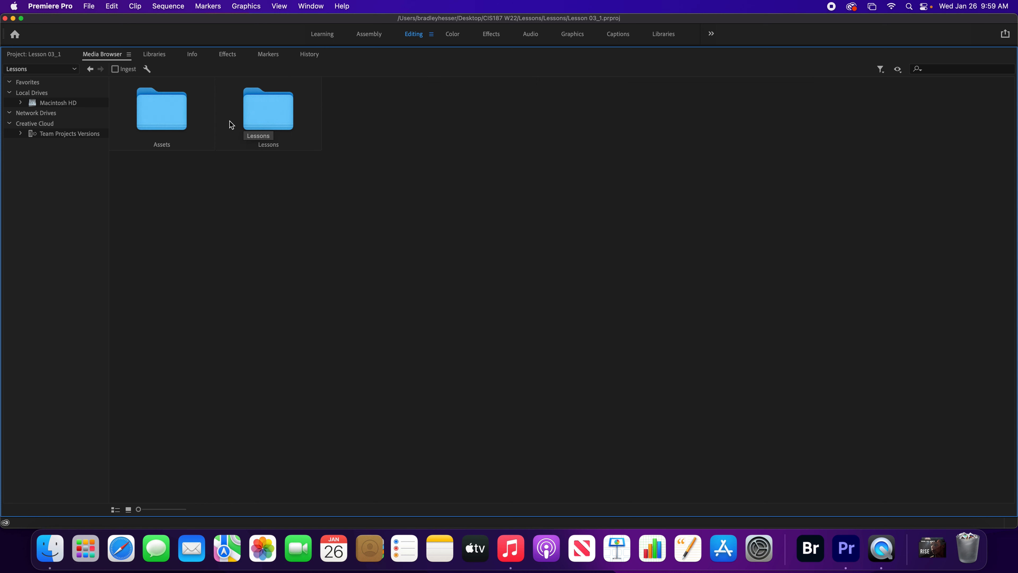
double_click(159, 113)
double_click(276, 121)
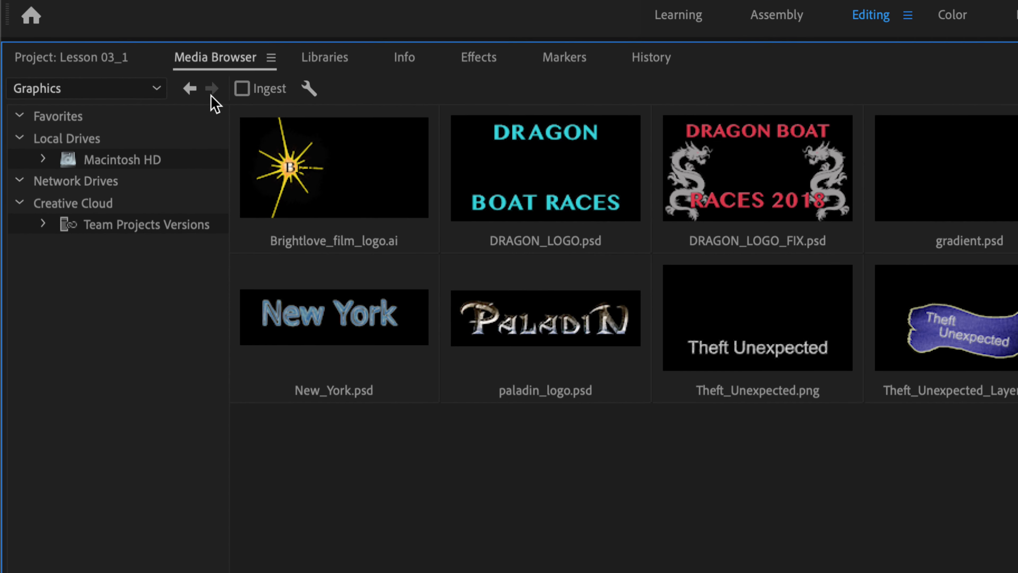
Step: Go back up to the Assets folder and open Video and Audio Files > Theft Unexpected
click(158, 90)
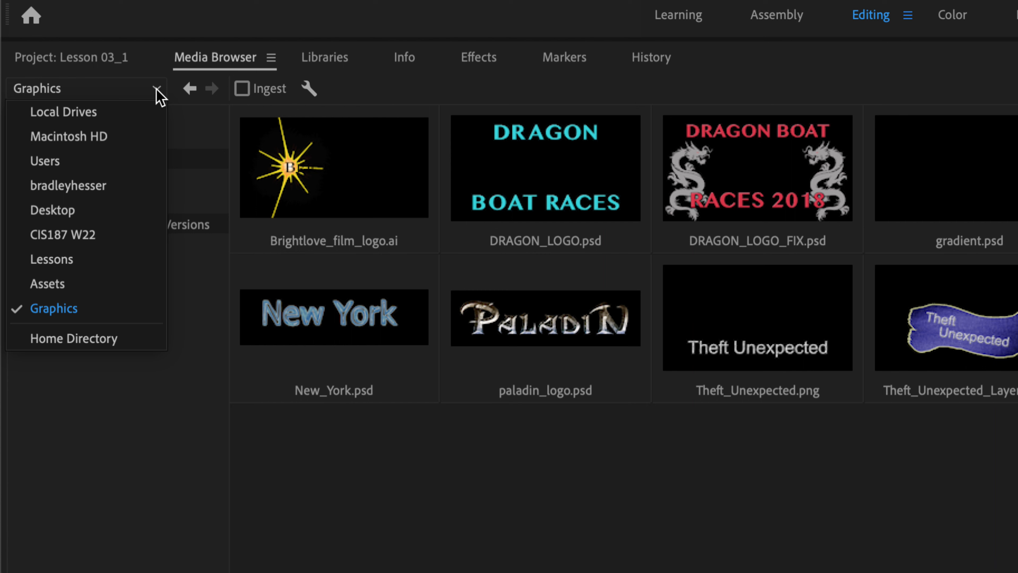
click(93, 285)
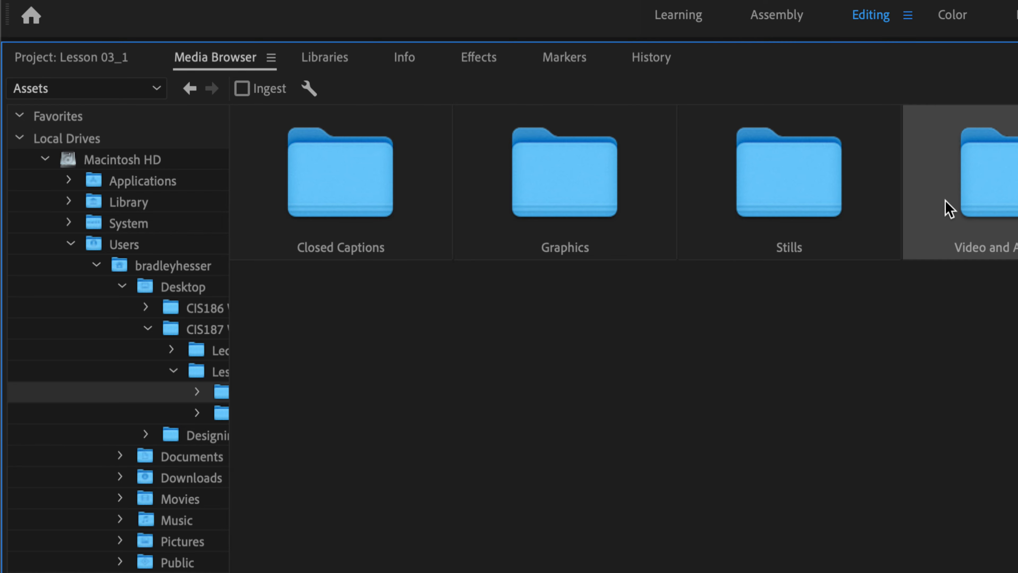
double_click(972, 192)
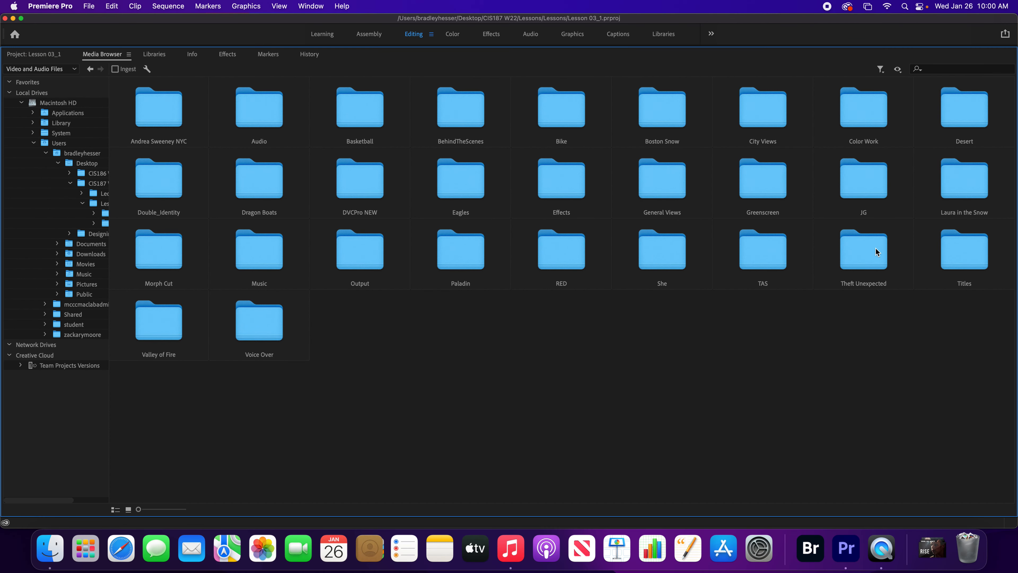
double_click(875, 248)
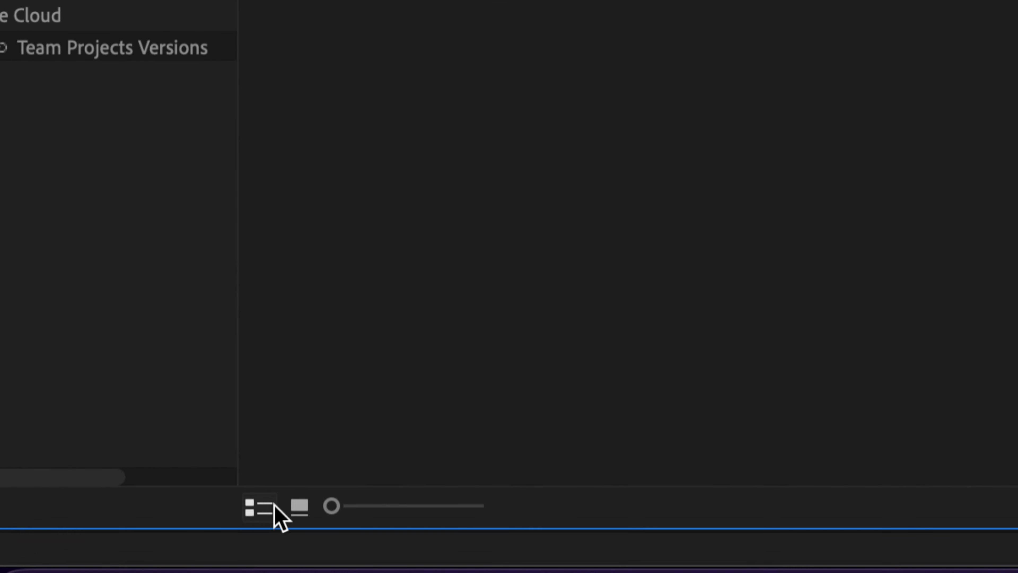
Step: Compare the list and thumbnail views of the Theft Unexpected clips and enlarge the thumbnails to four per row
click(255, 513)
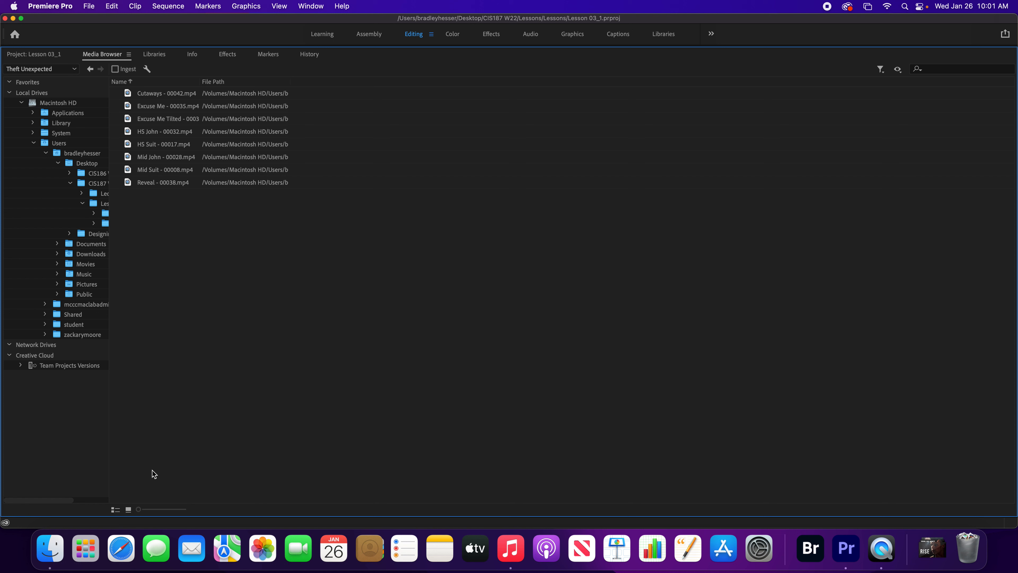
click(128, 509)
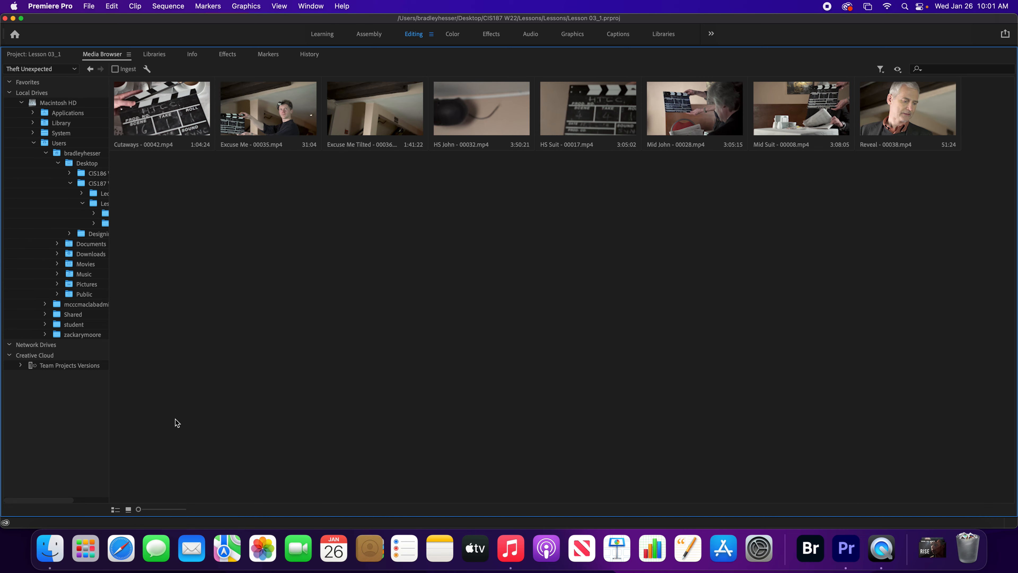
click(139, 510)
drag(138, 510, 194, 510)
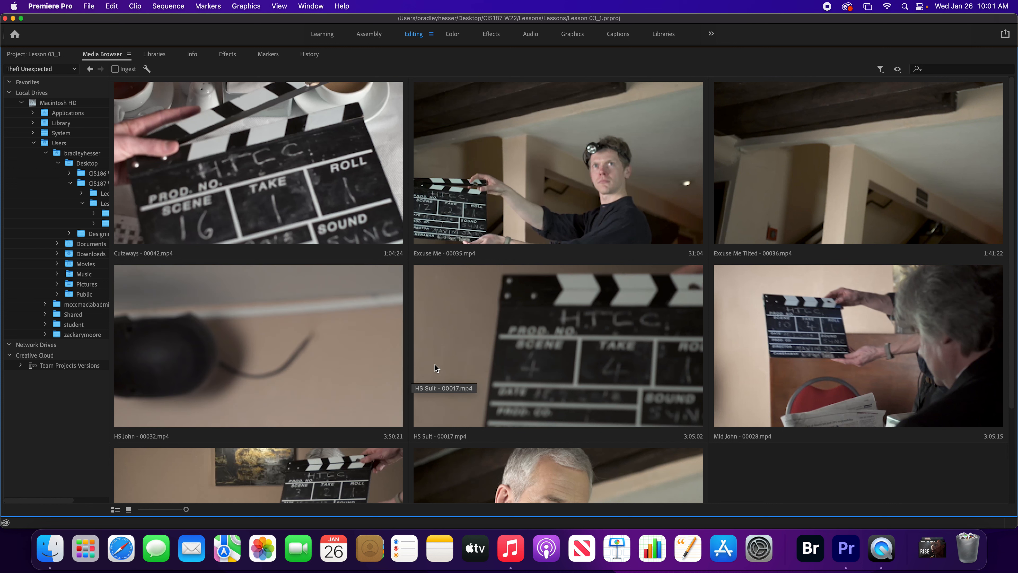
scroll(434, 365, down, 3)
scroll(435, 365, up, 3)
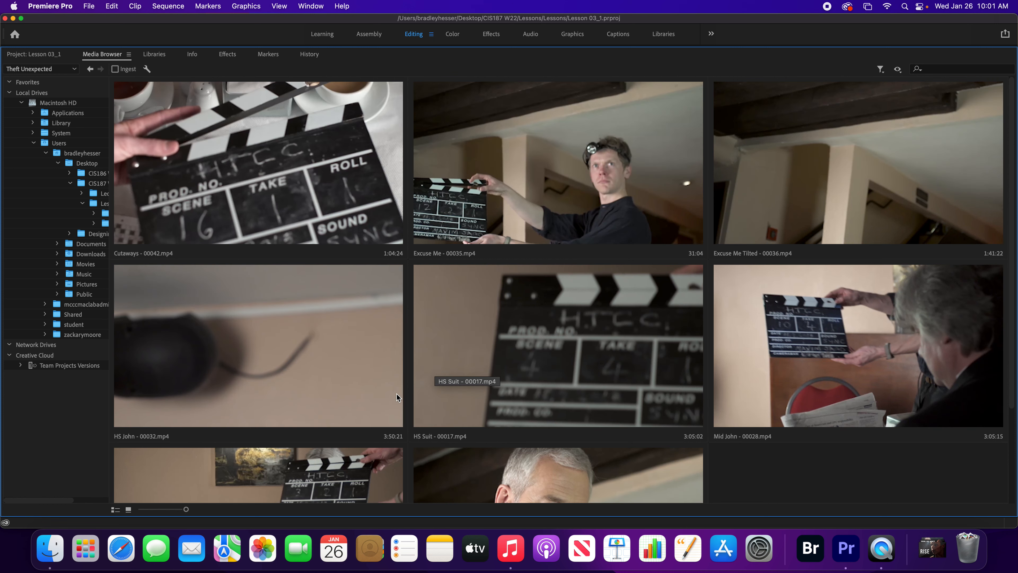
click(169, 510)
mouse_move(169, 510)
mouse_down()
mouse_move(123, 515)
mouse_move(172, 509)
mouse_up()
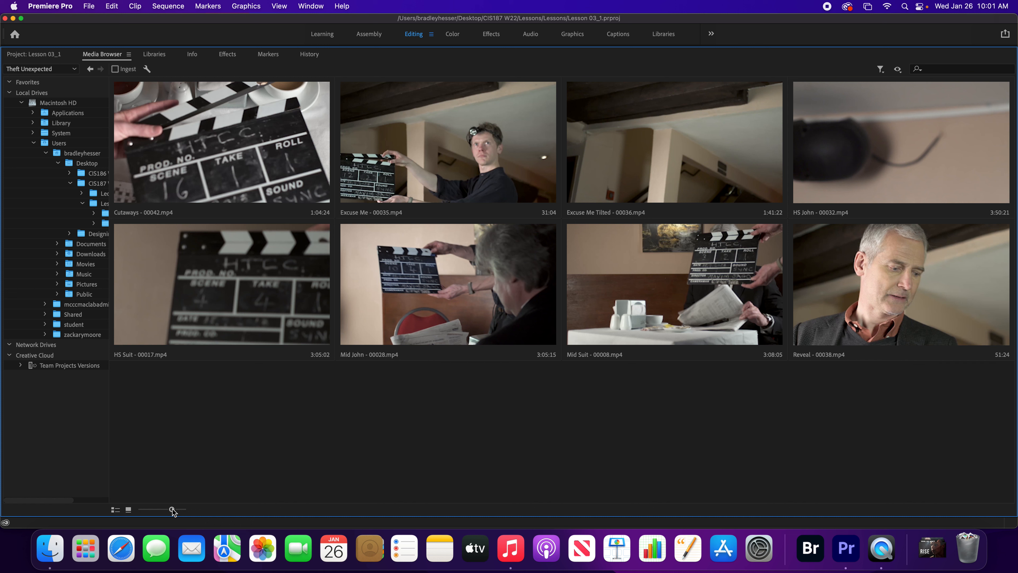
Step: Preview the Mid John - 00028.mp4 clip by scrubbing through its thumbnail and playing it
click(424, 303)
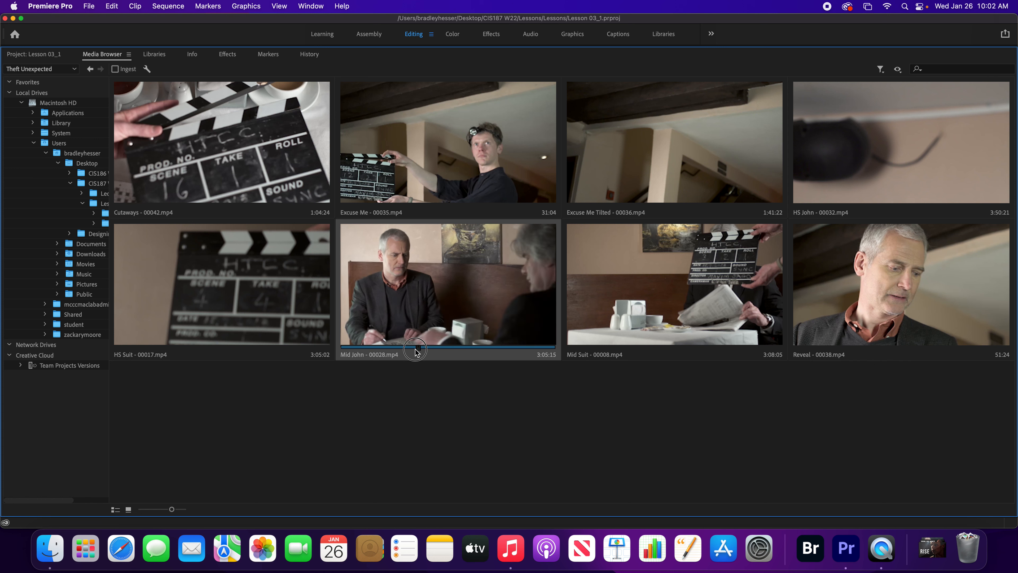
click(469, 350)
drag(469, 351, 434, 348)
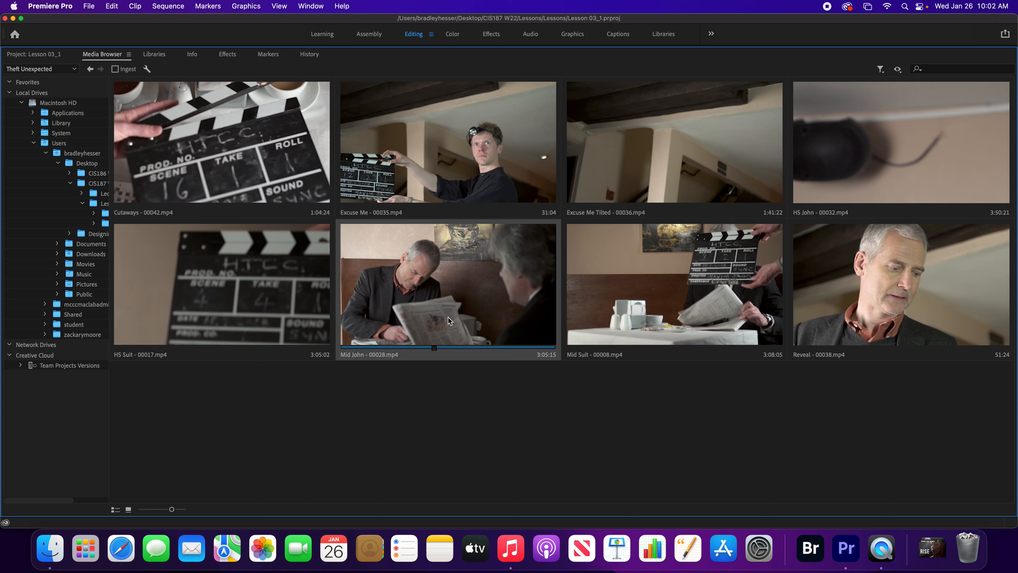
key(space)
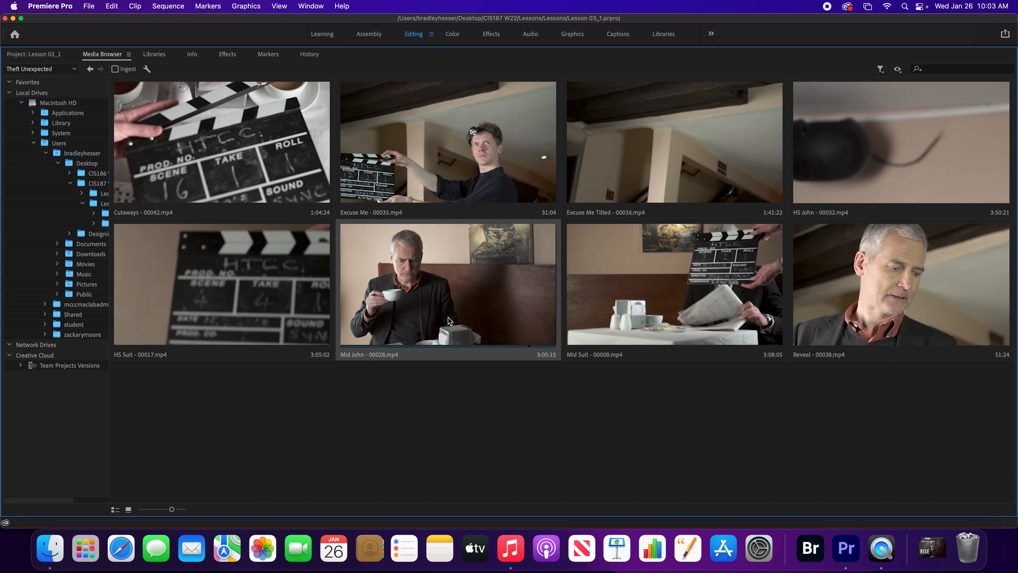
click(443, 332)
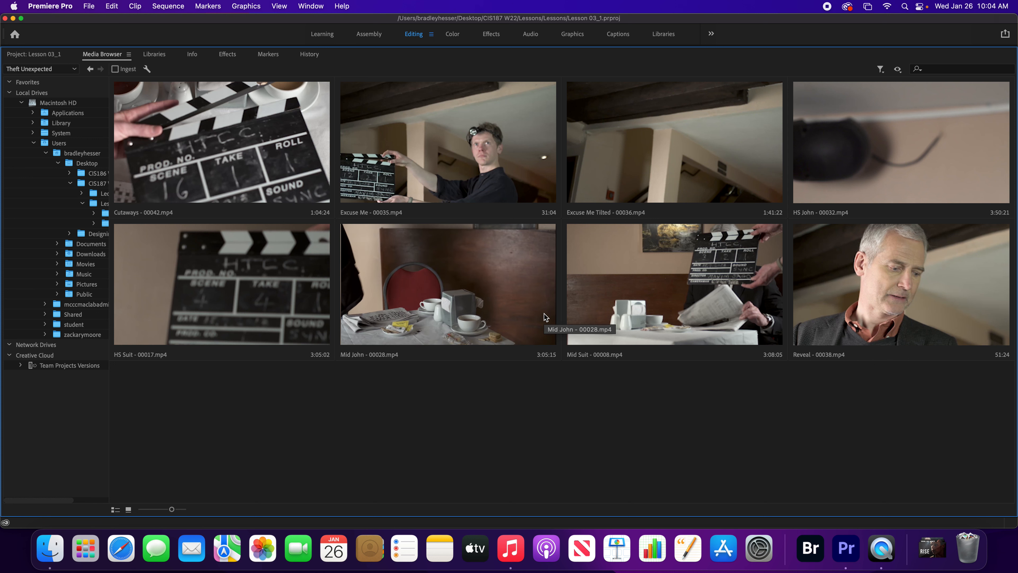
Step: Select all the clips in the Theft Unexpected folder and import them into the project
click(262, 179)
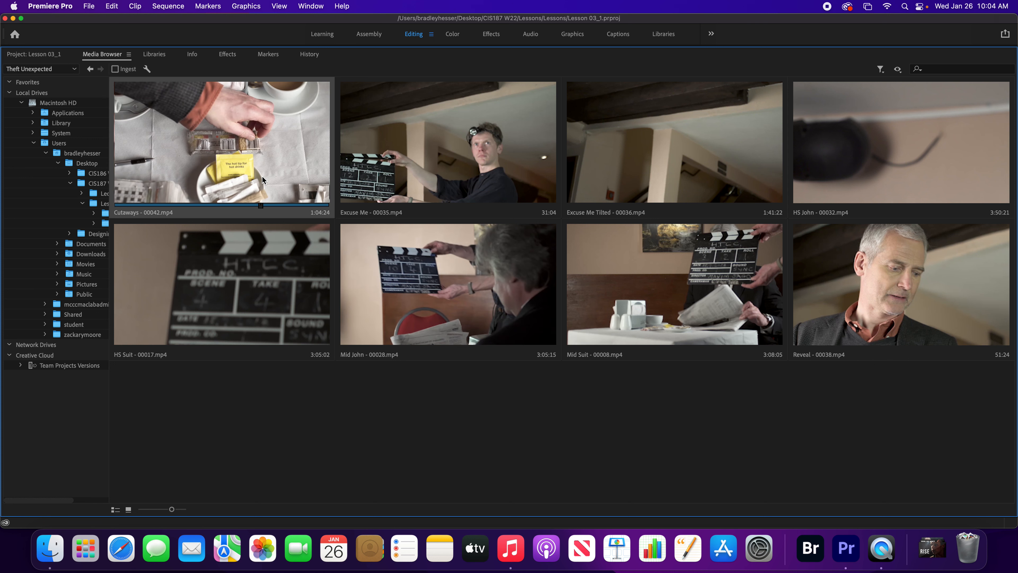
key(super+a)
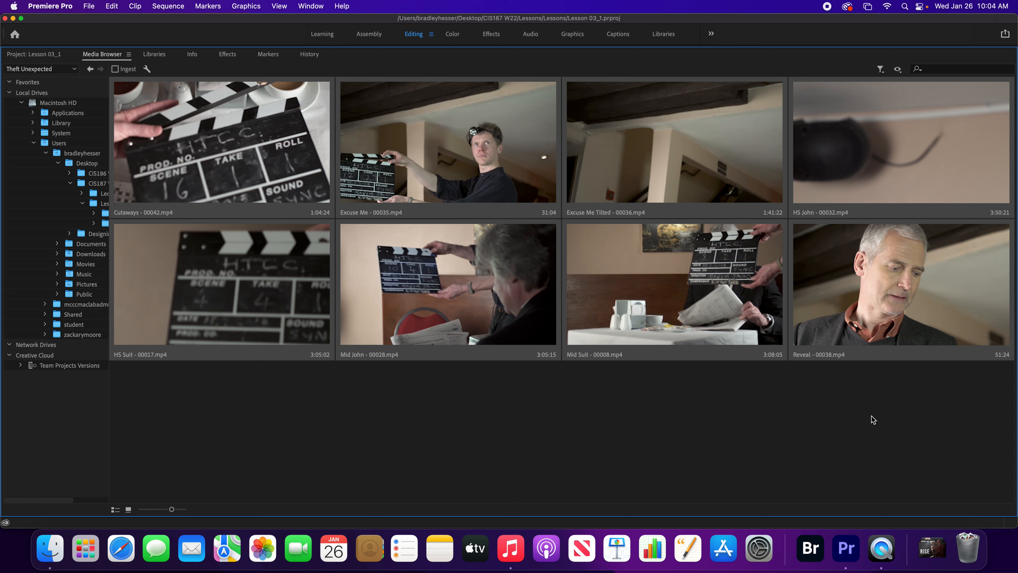
right_click(914, 311)
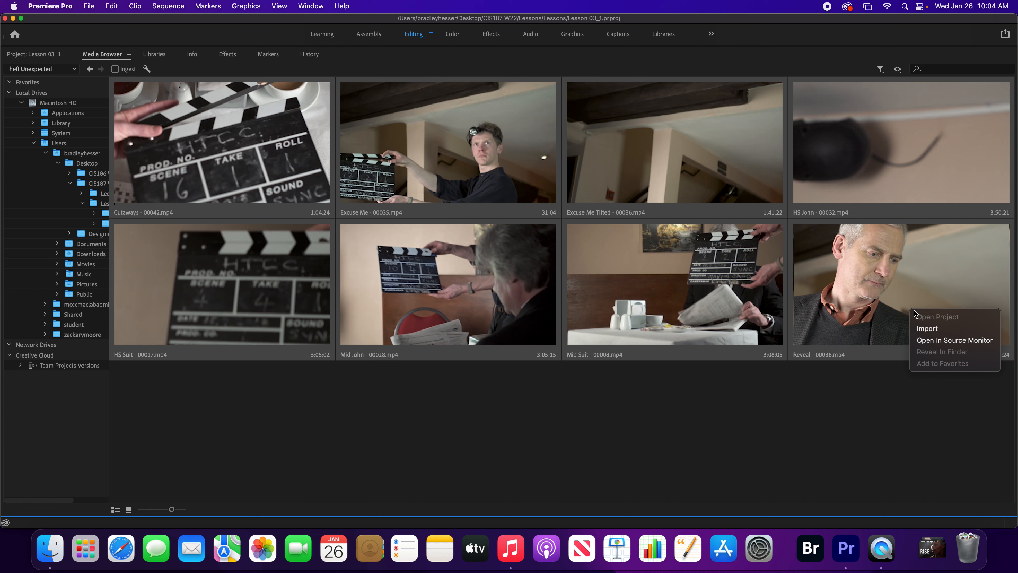
click(940, 329)
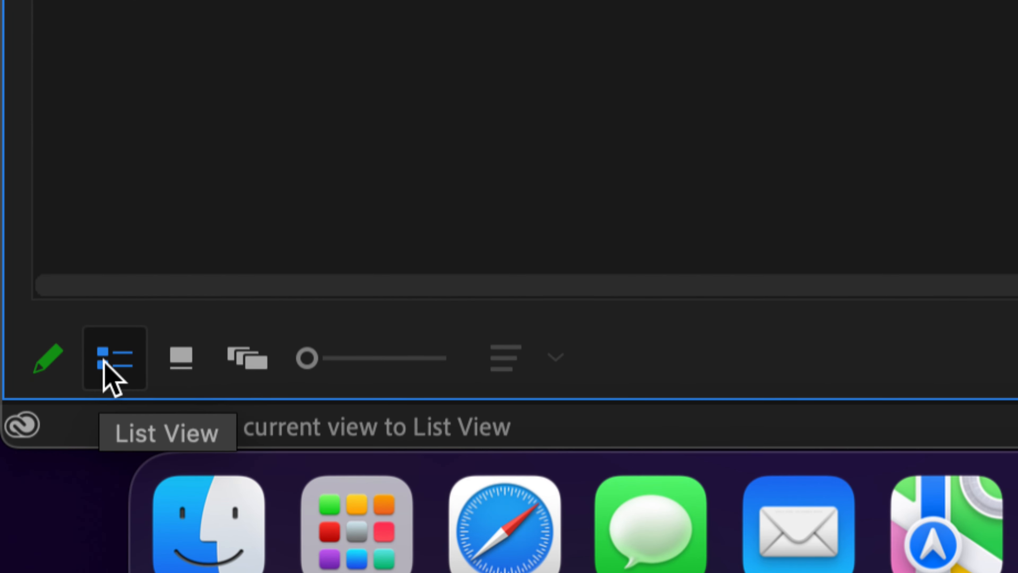
Step: Show the Project panel items in Icon View and enlarge the thumbnails to five per row
click(182, 358)
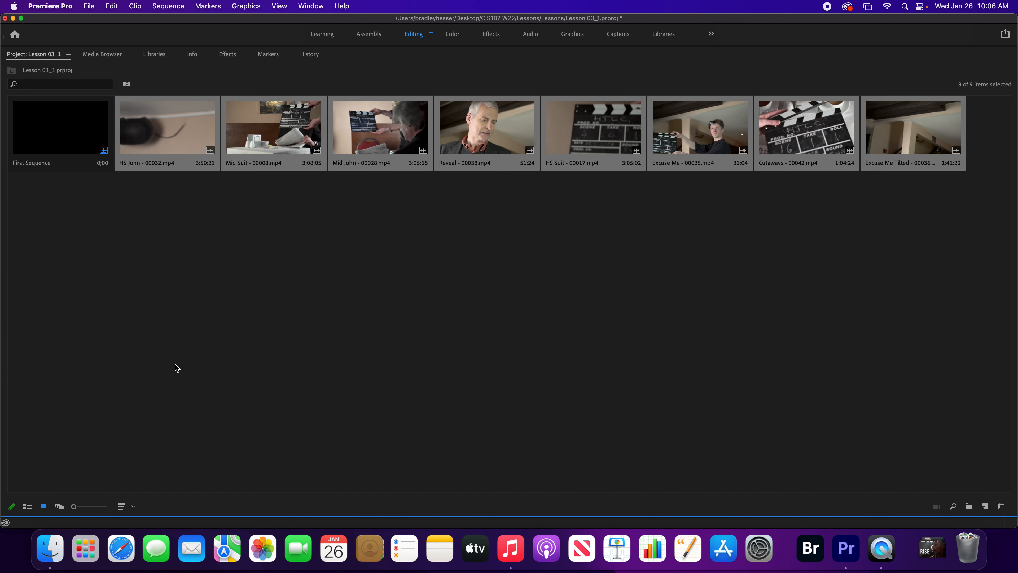
drag(75, 511, 93, 511)
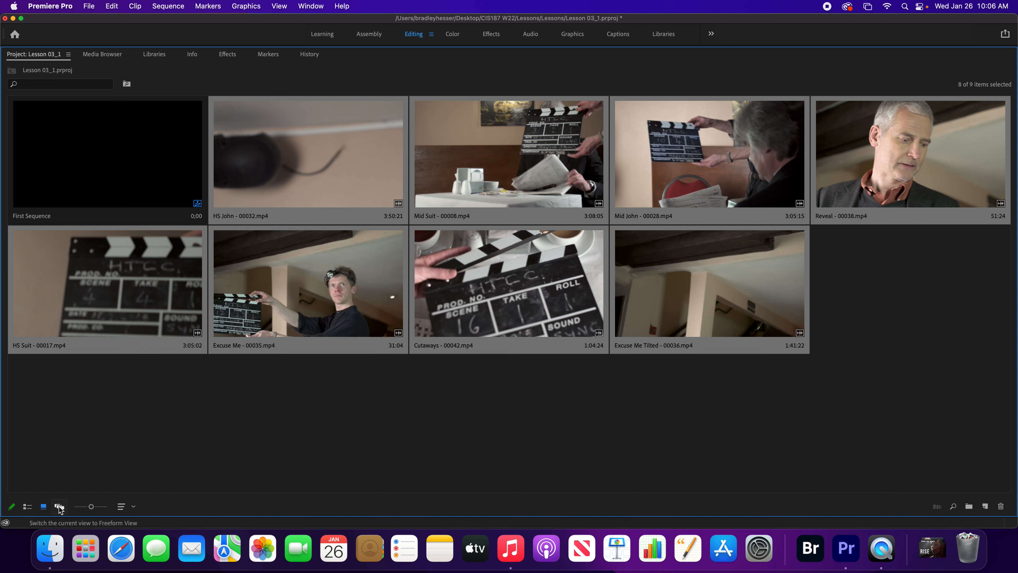
Step: In Freeform View, group the Mid Suit, HS John and Mid John clips beside First Sequence, and compare the arrangement with Icon View
click(60, 507)
drag(195, 168, 215, 272)
click(200, 216)
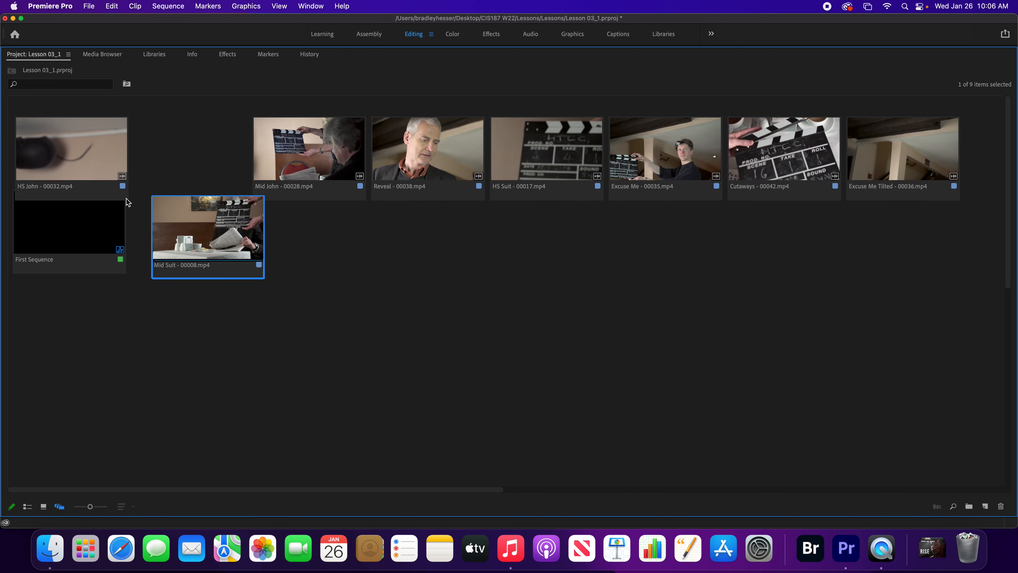
drag(120, 189, 206, 276)
drag(288, 197, 282, 262)
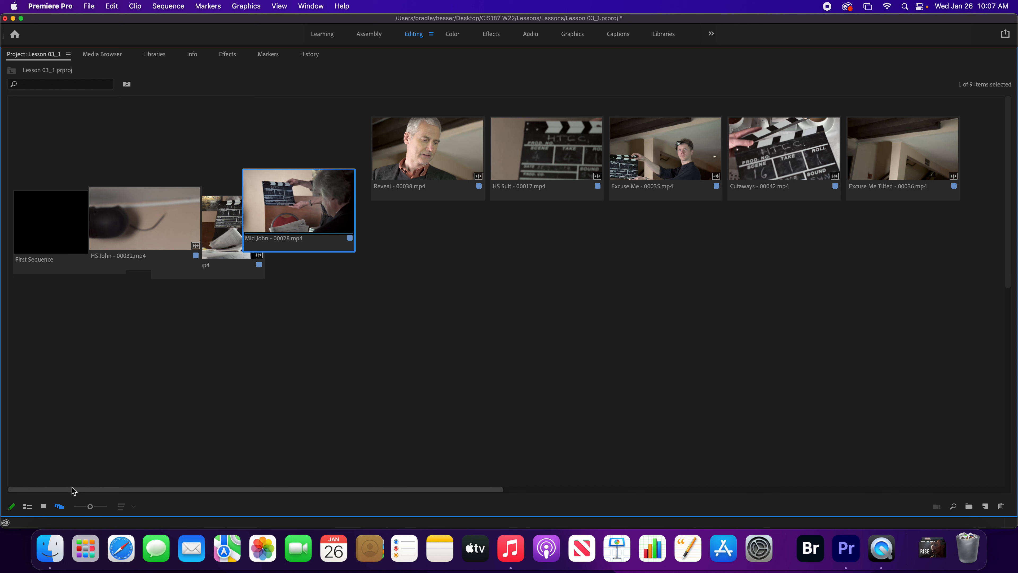
click(43, 507)
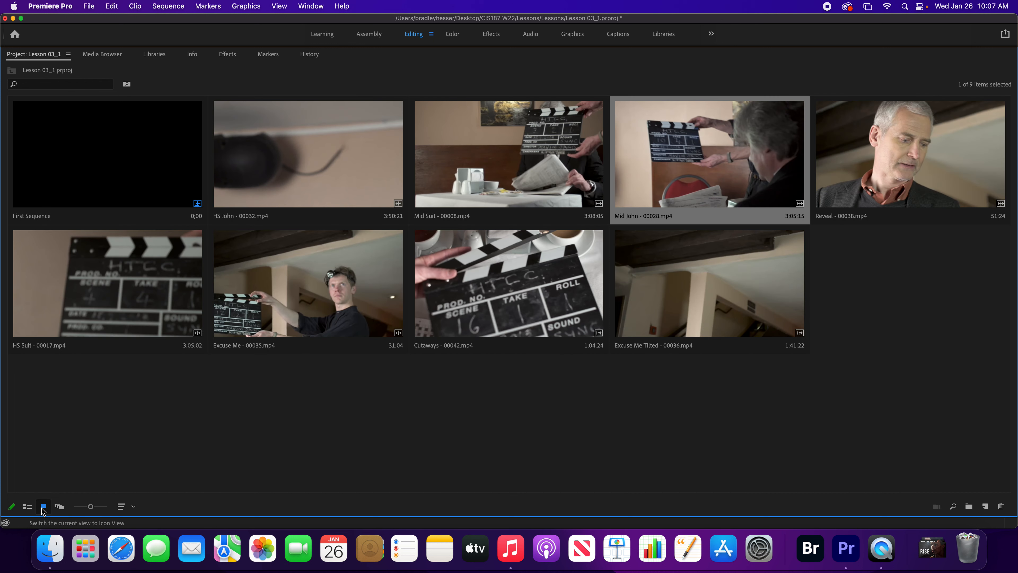
click(62, 508)
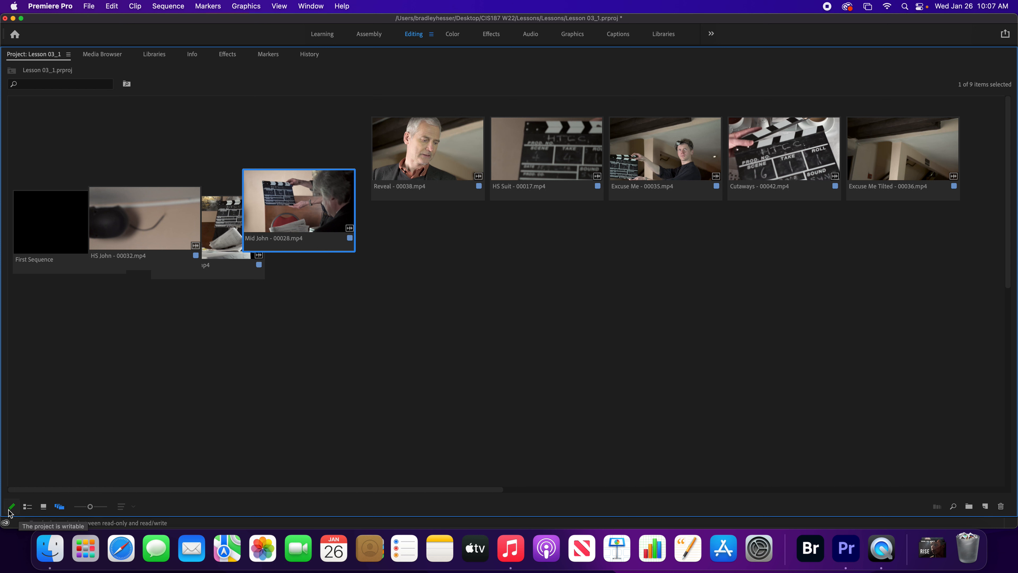
Step: Return the Project panel to Icon View and import Theft_Unexpected.png from the Graphics folder
click(43, 506)
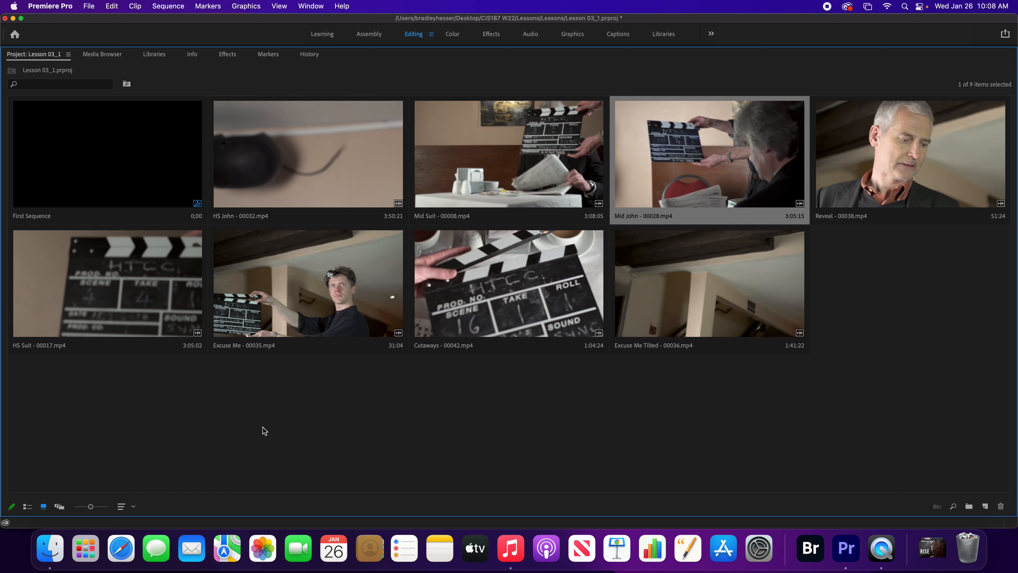
double_click(311, 439)
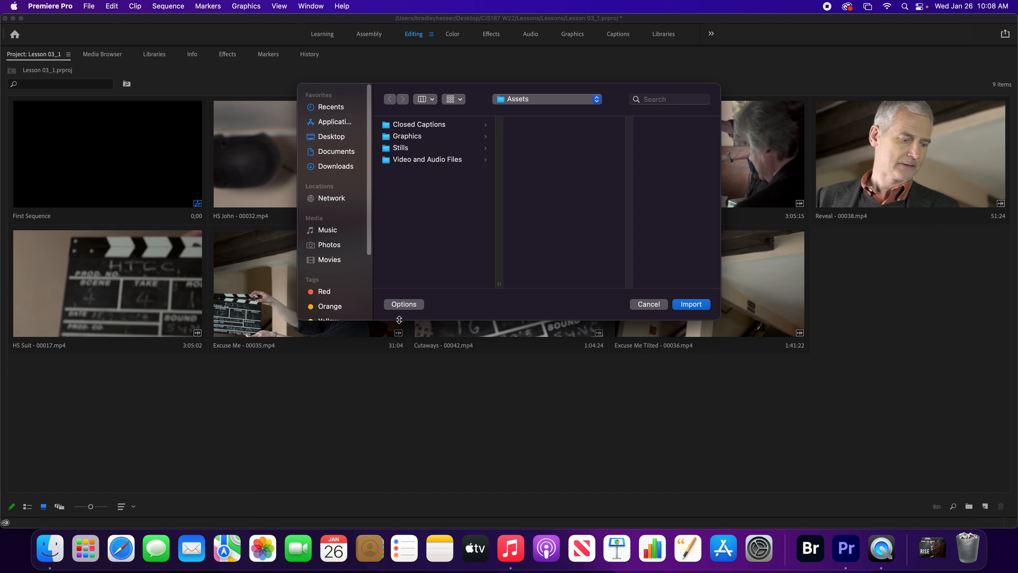
click(416, 138)
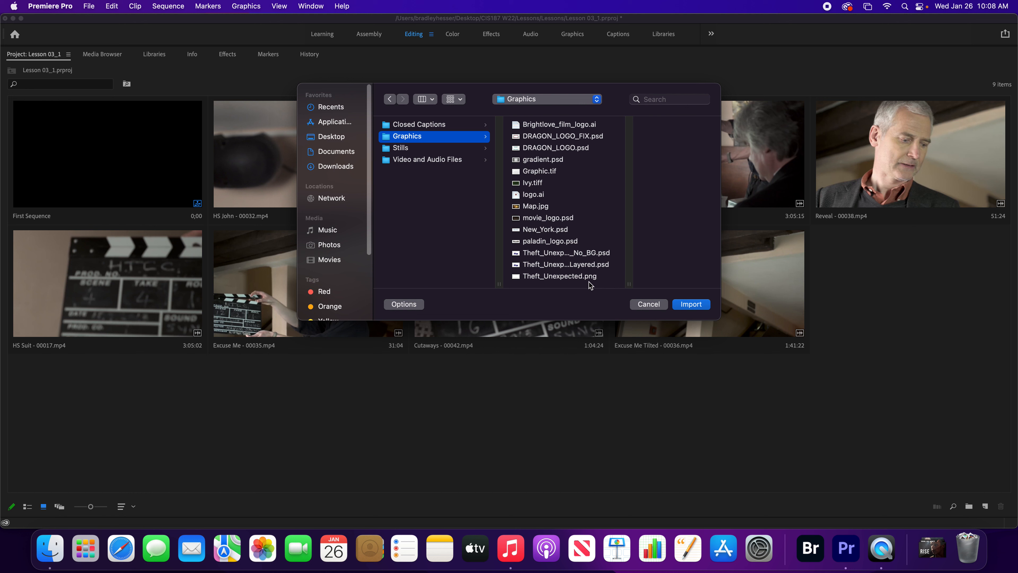
click(580, 280)
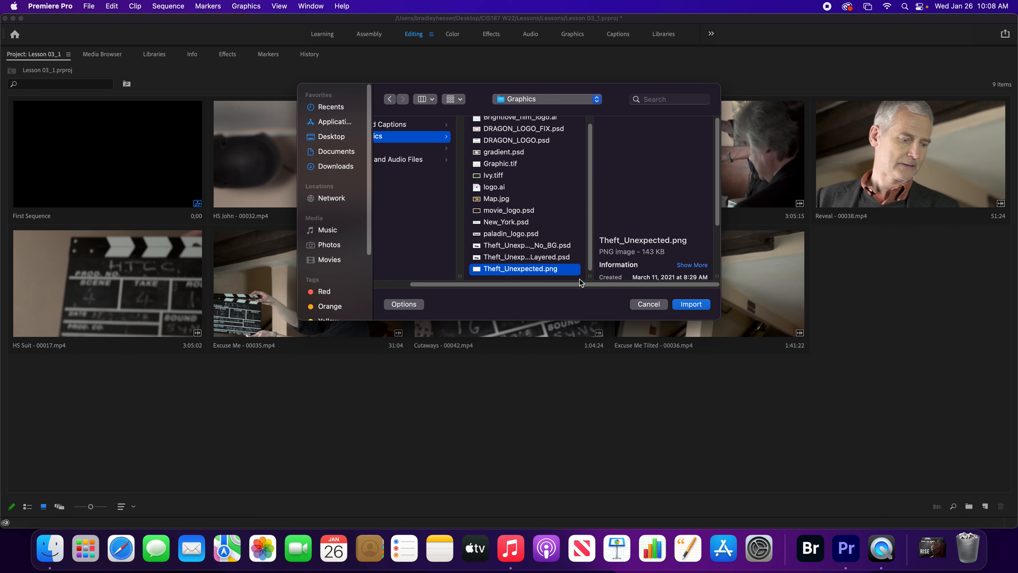
click(688, 305)
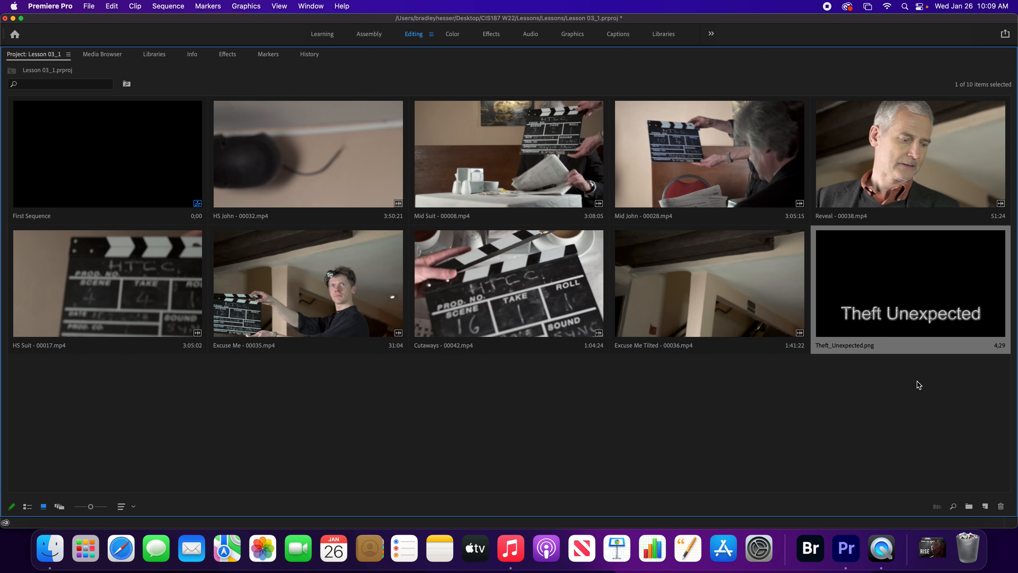
Step: Choose Theft_Unexpected_Layered.psd from the Graphics folder for import, widening the file name column to read the full names
double_click(575, 407)
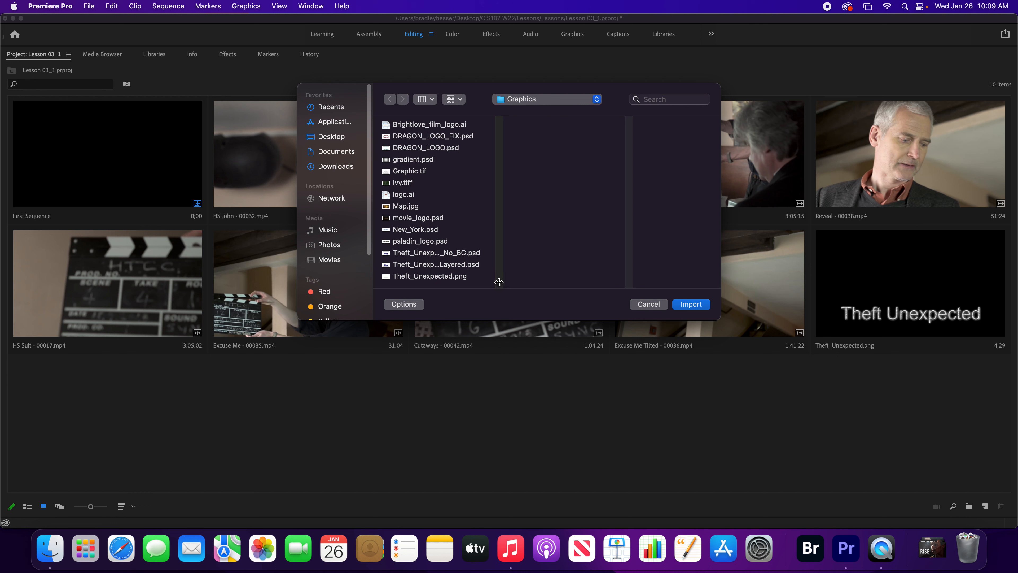
drag(500, 283, 571, 282)
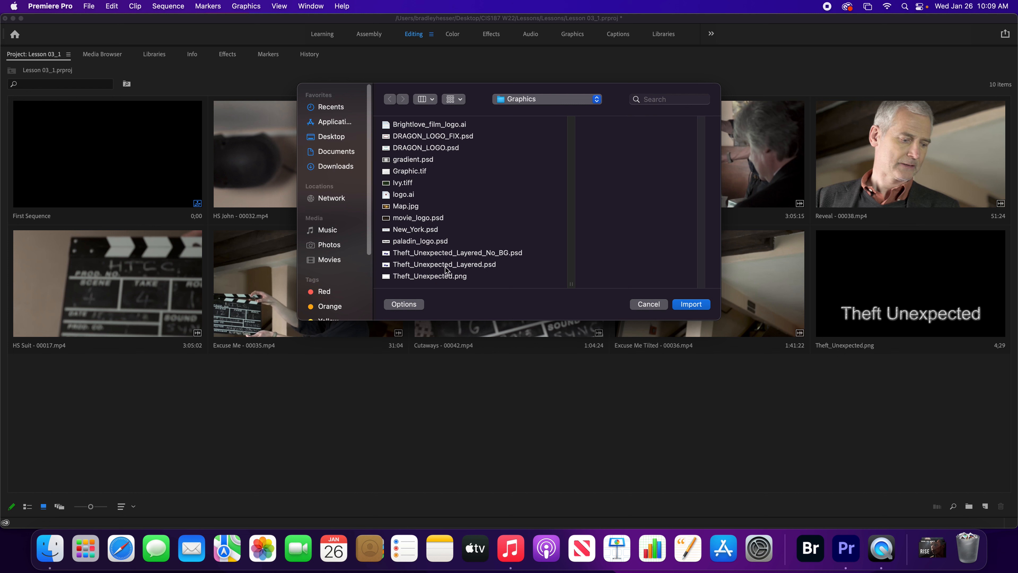
click(466, 268)
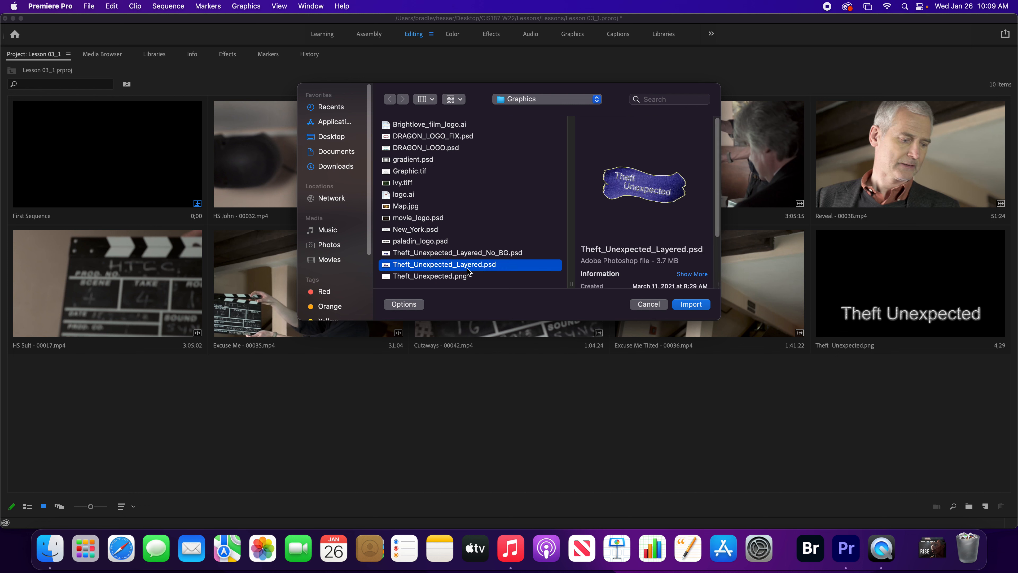
click(691, 306)
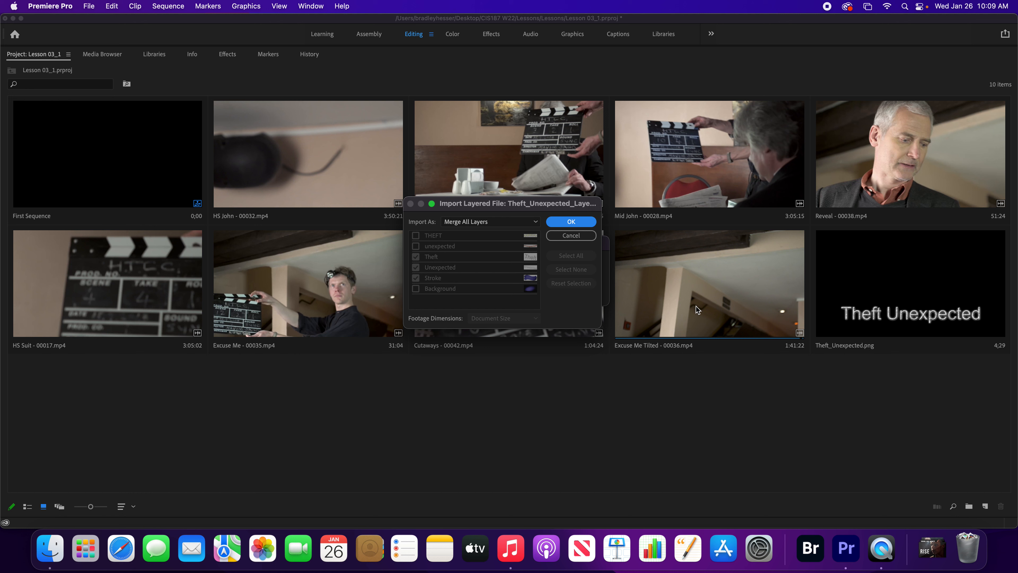
Step: Try the Merged Layers import option with the THEFT and unexpected layers included
click(523, 221)
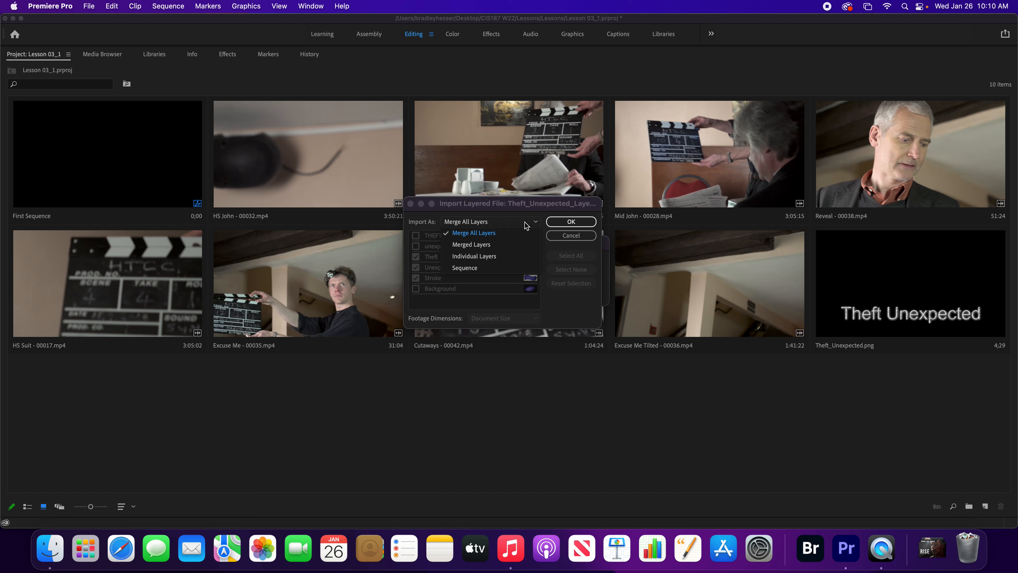
click(513, 243)
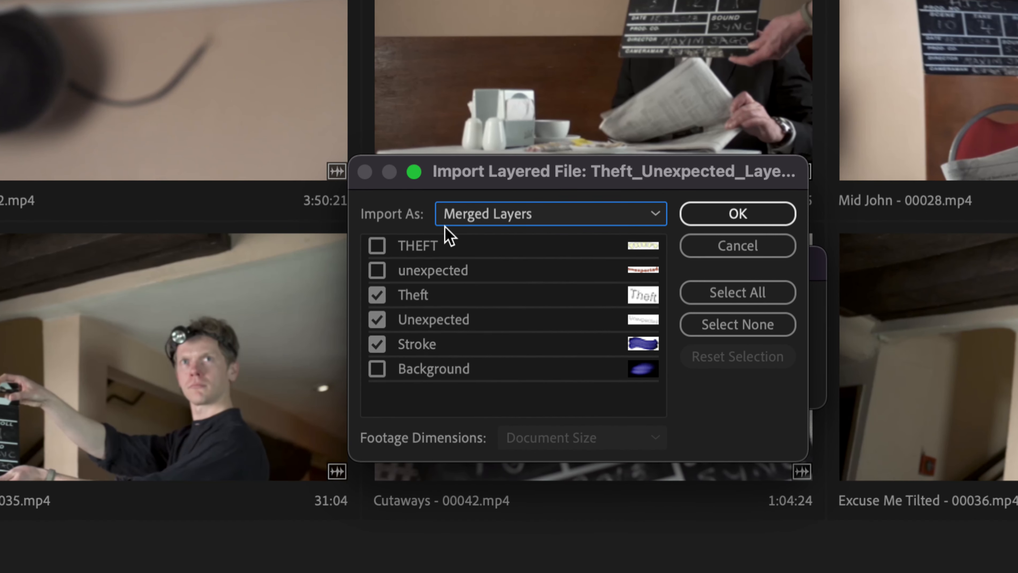
click(377, 247)
click(378, 272)
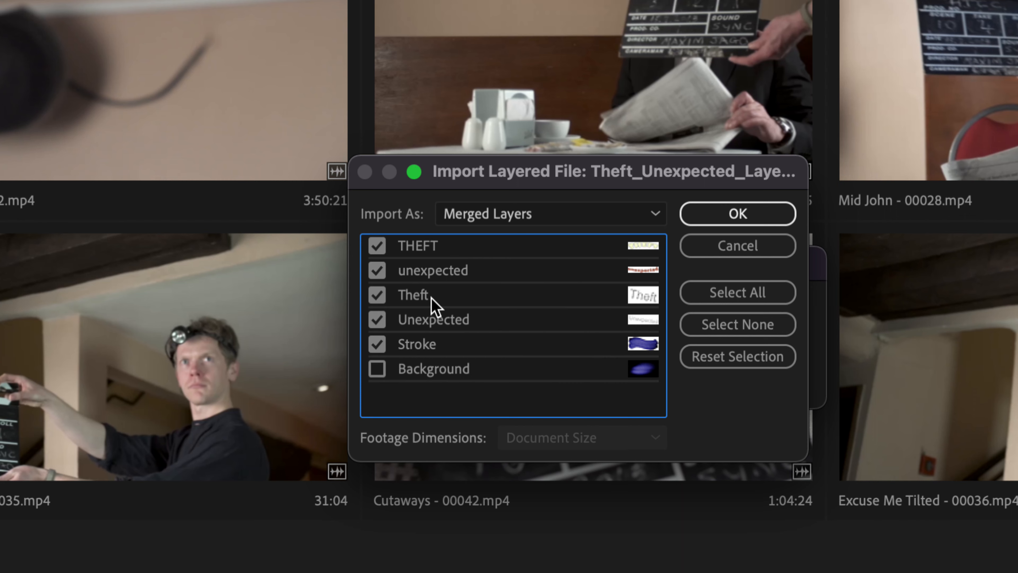
Step: Try importing as Individual Layers and as Sequence, check the Footage Dimensions choices, and go back to Merge All Layers
click(521, 217)
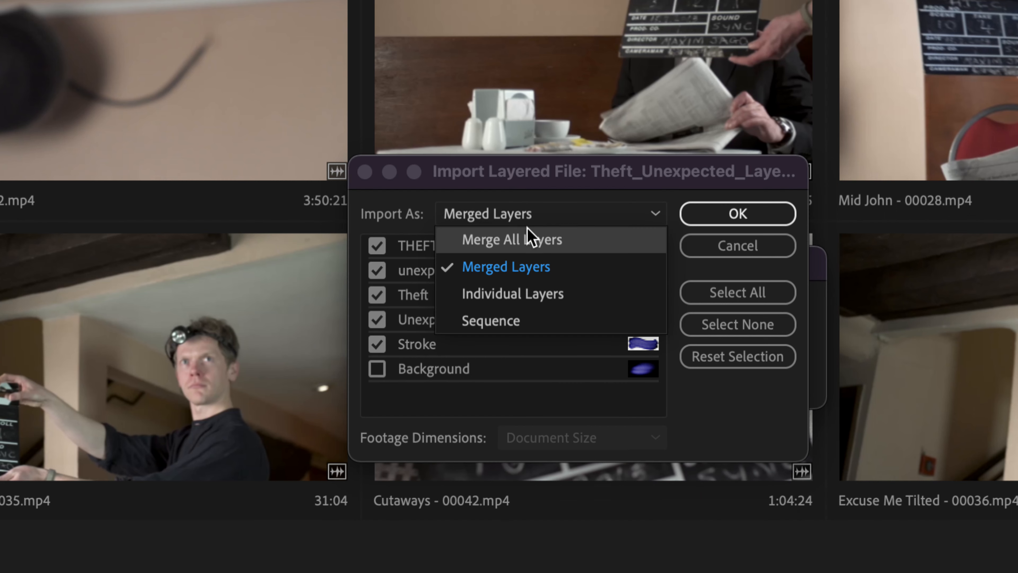
click(539, 283)
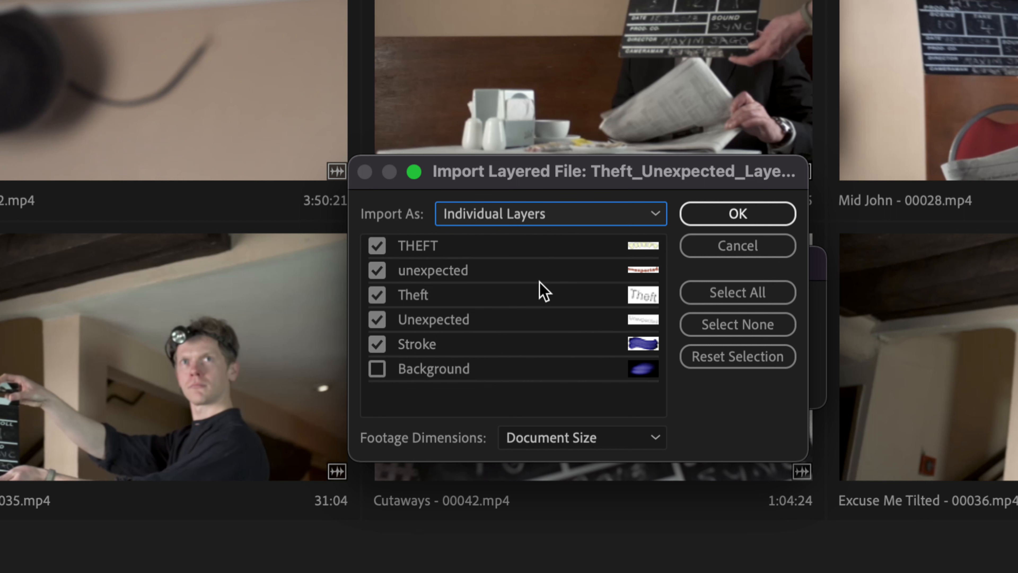
click(556, 218)
click(556, 319)
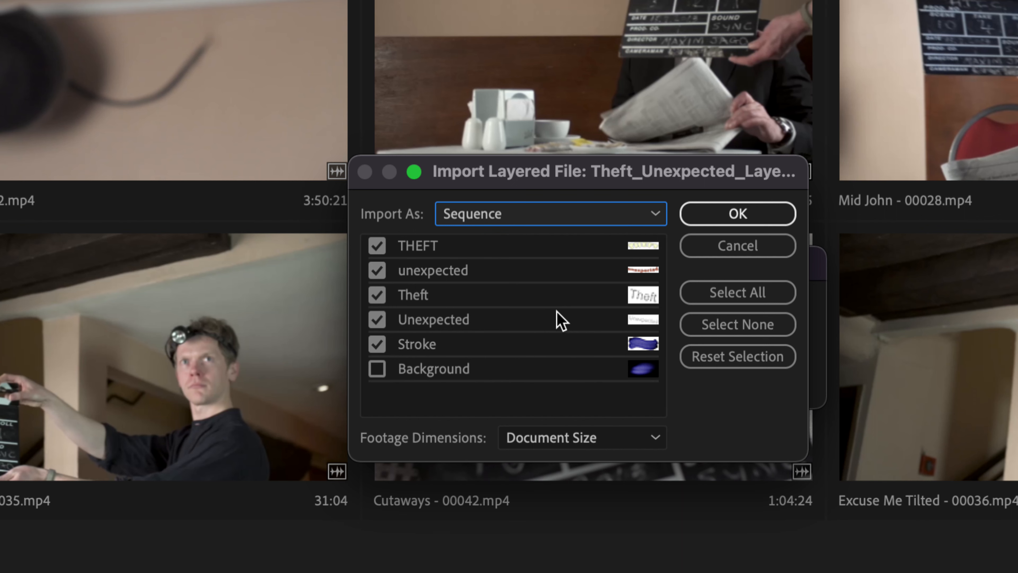
click(659, 441)
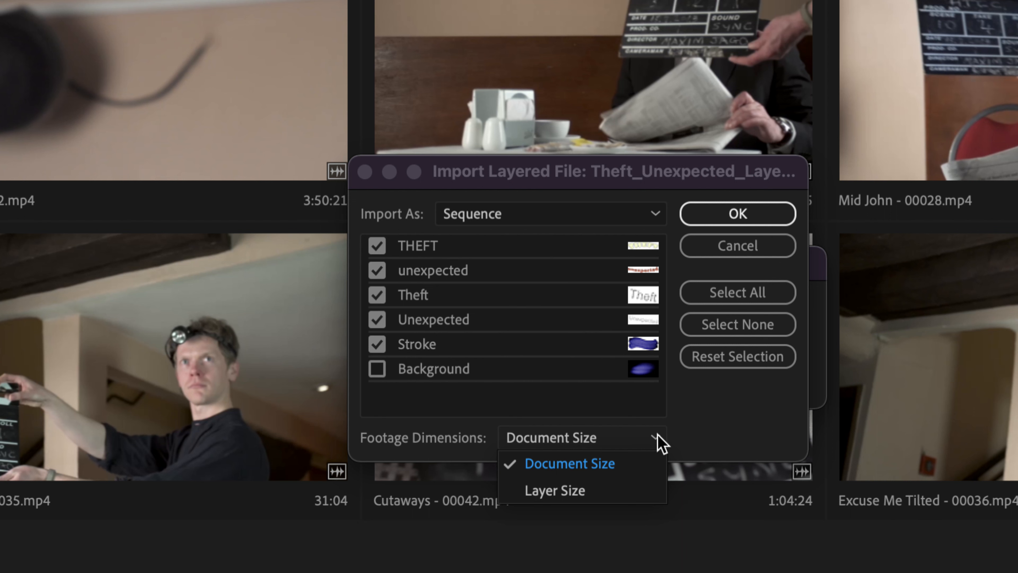
click(635, 437)
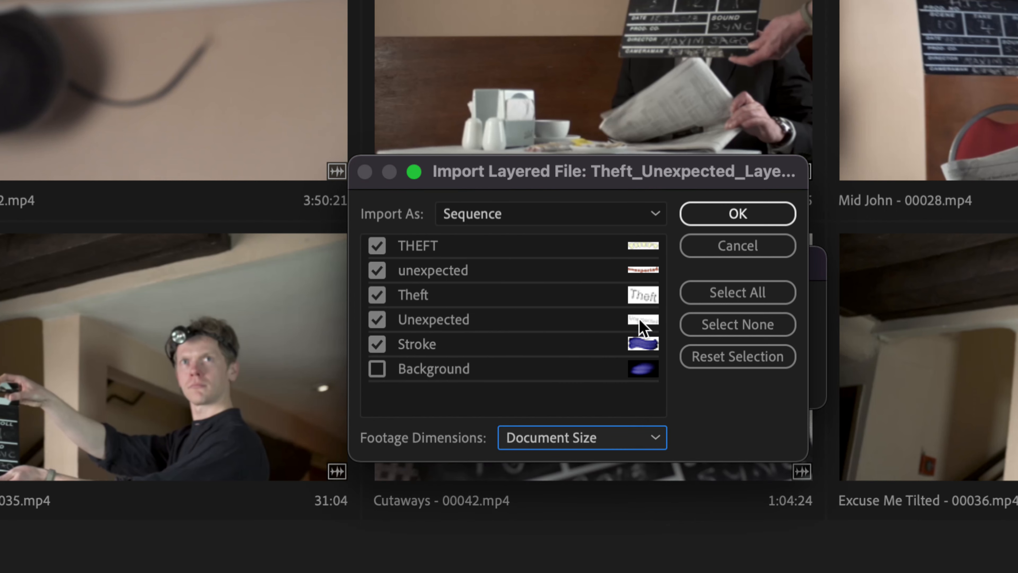
click(643, 216)
click(632, 239)
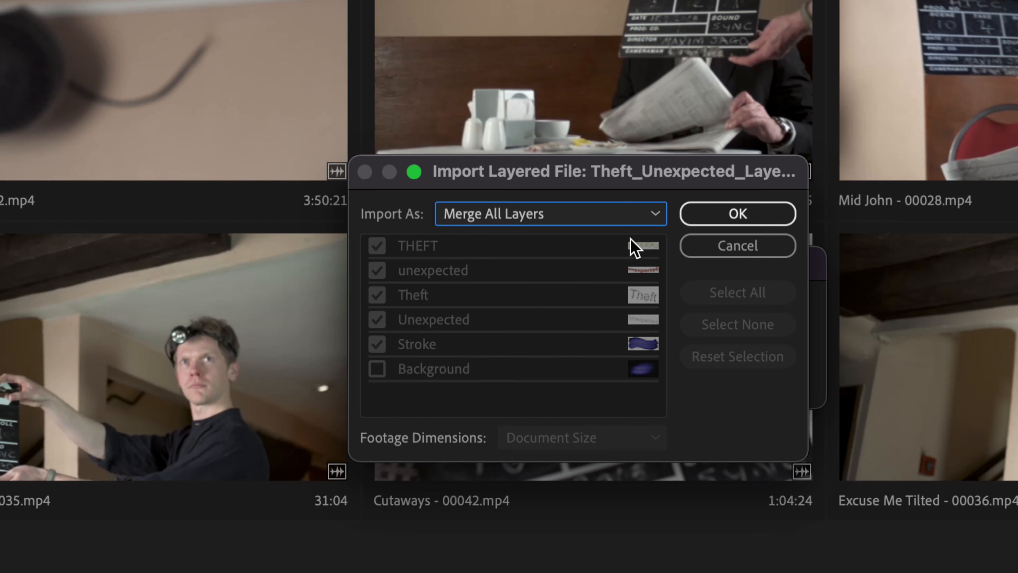
Step: Import the layered file as a Sequence at Document Size, including only the Theft, Unexpected and Stroke layers
click(566, 218)
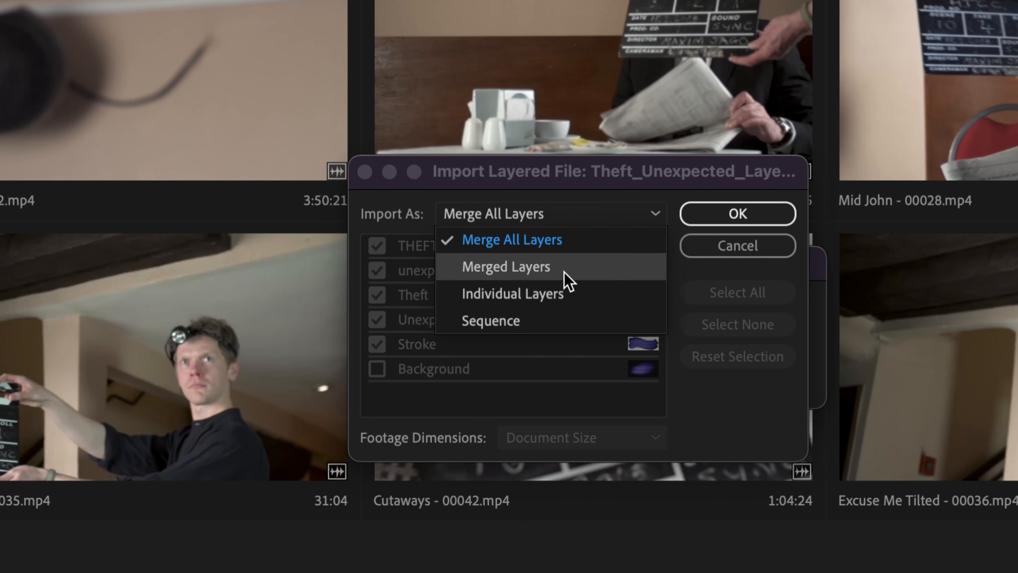
click(567, 324)
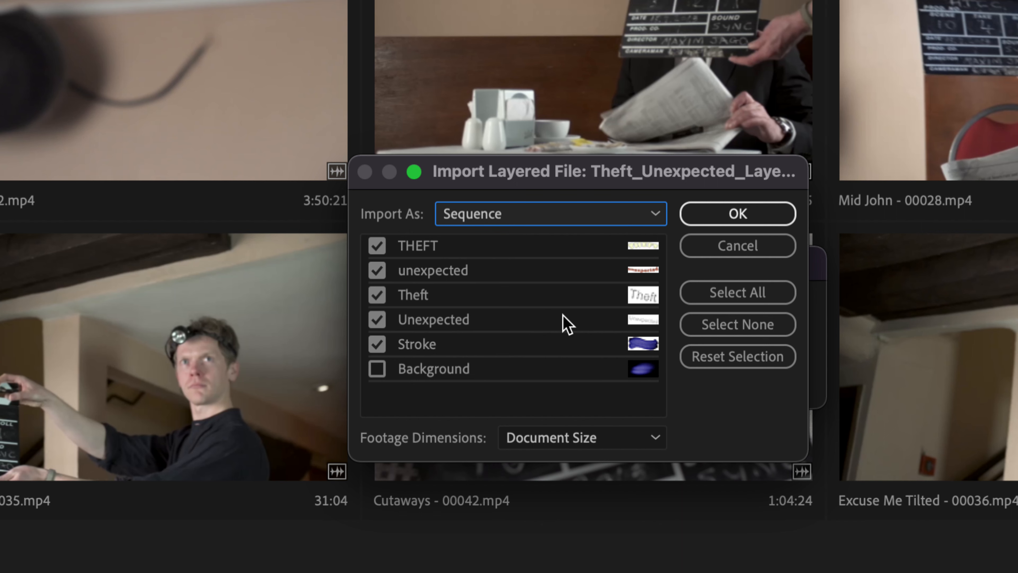
click(377, 246)
click(378, 270)
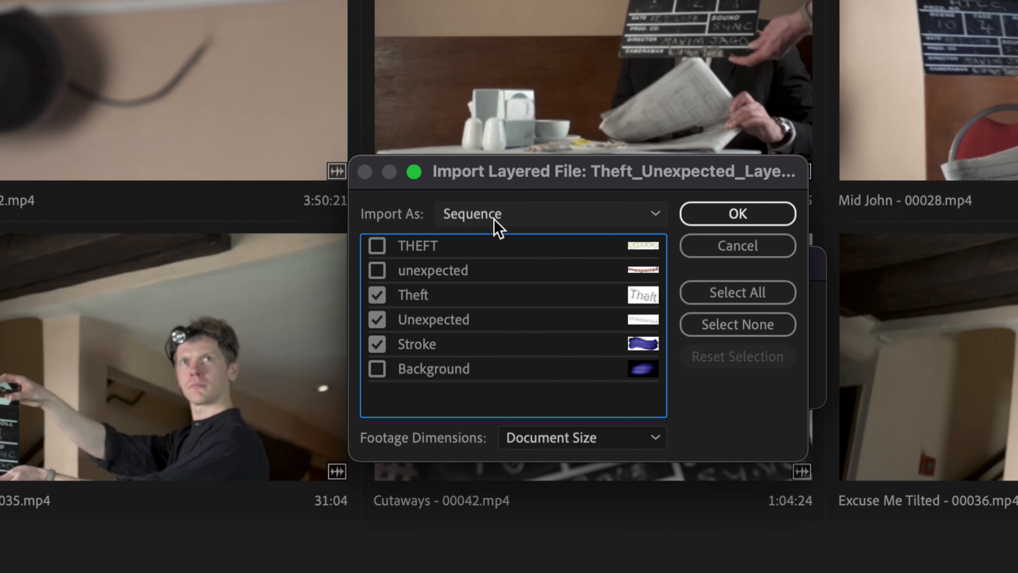
click(735, 221)
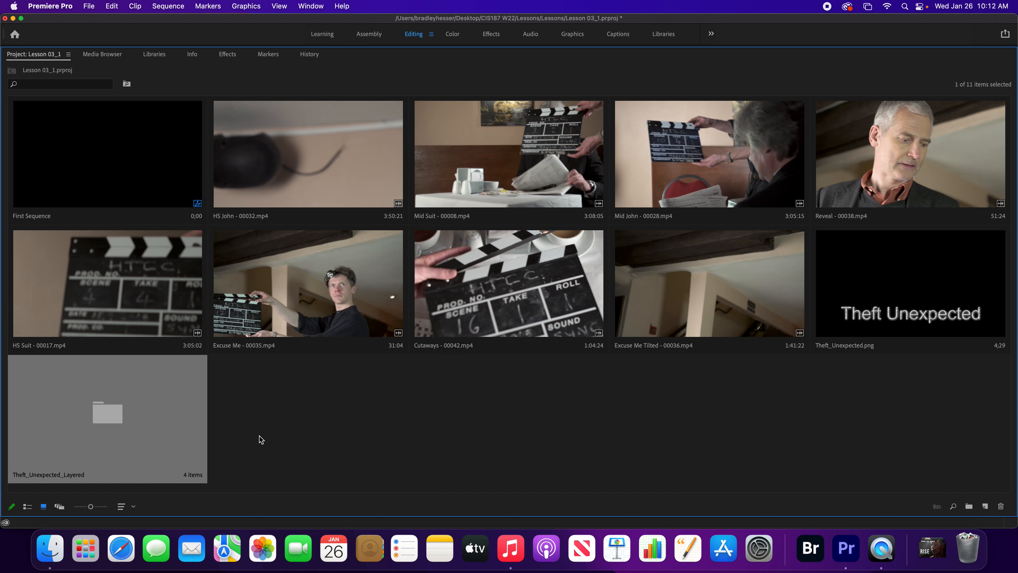
Step: View the contents of the Theft_Unexpected_Layered bin and go back up to the project's top level
click(273, 435)
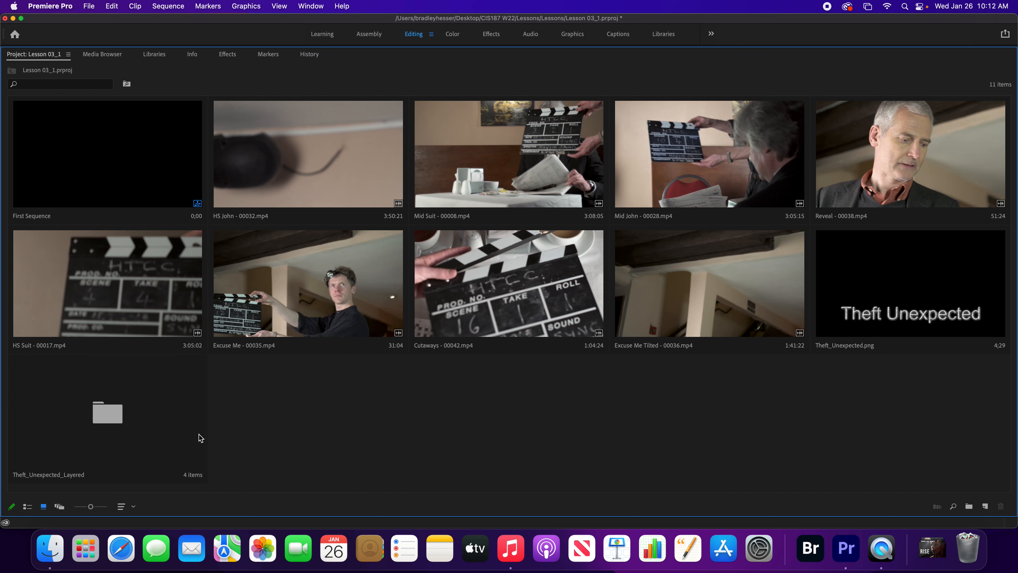
double_click(120, 420)
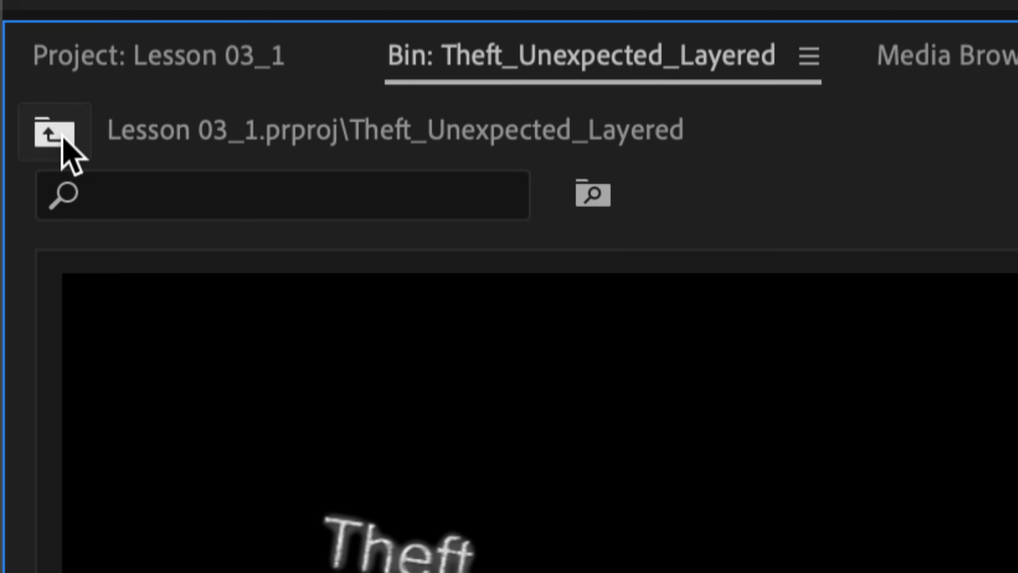
click(62, 136)
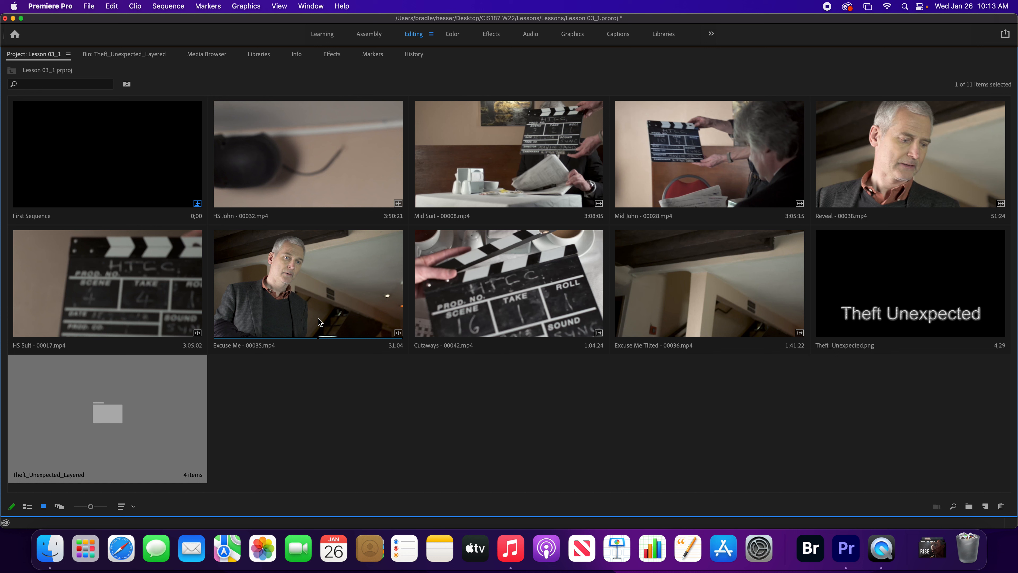
click(385, 403)
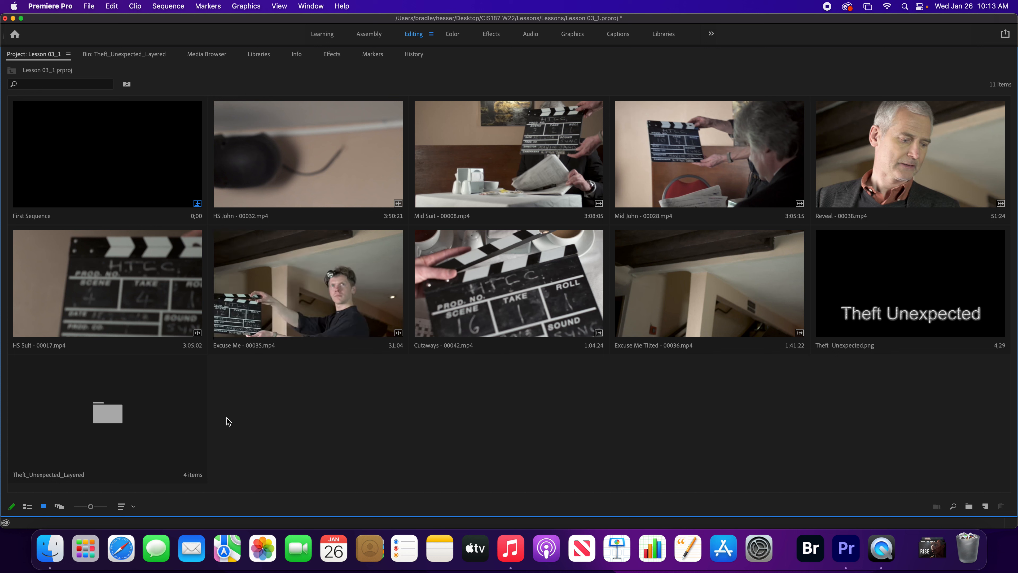
Step: Restore the multi-panel layout and open the Theft_Unexpected_Layered sequence from its bin in the timeline
key(grave)
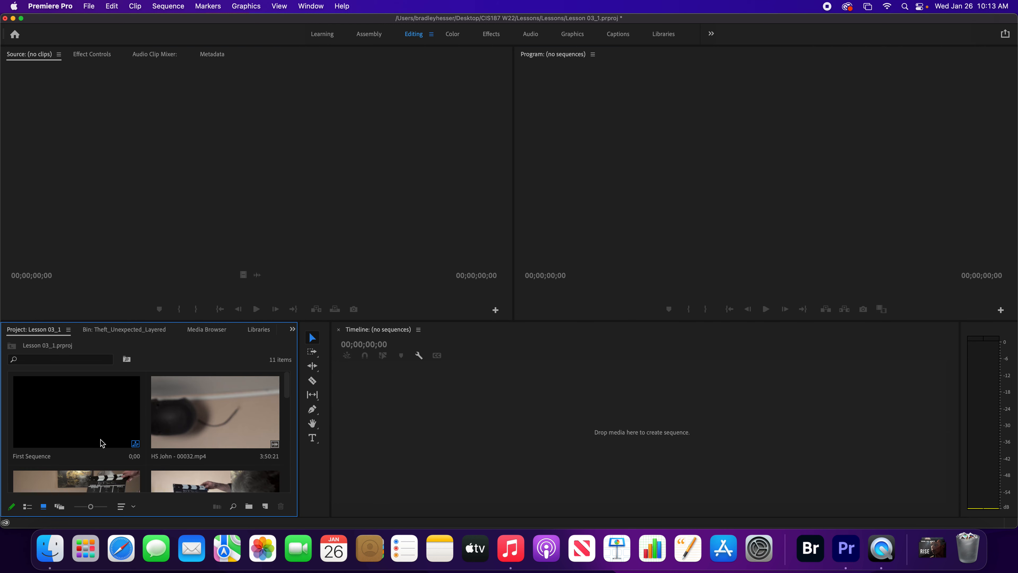
scroll(101, 443, down, 10)
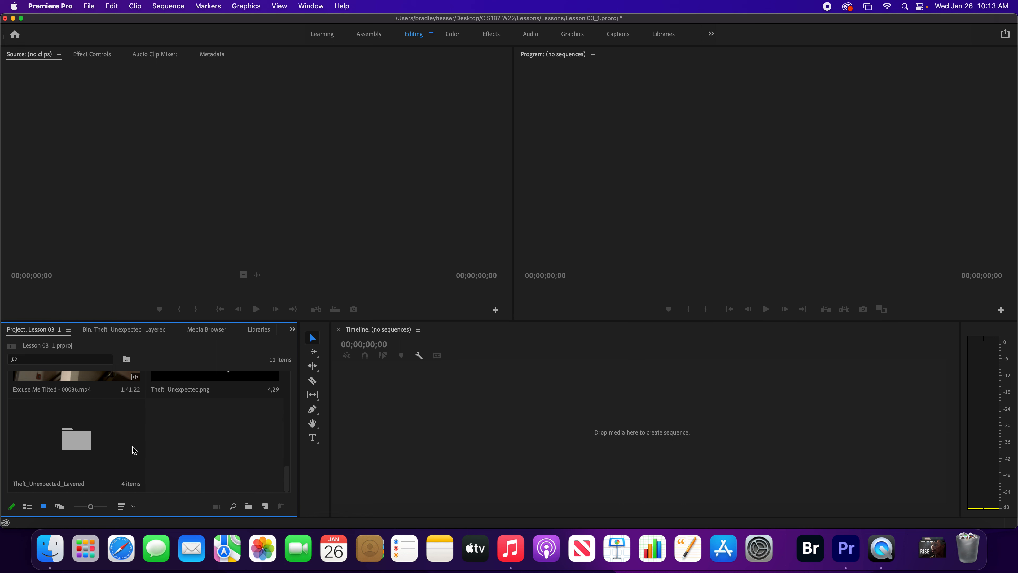
scroll(160, 451, up, 10)
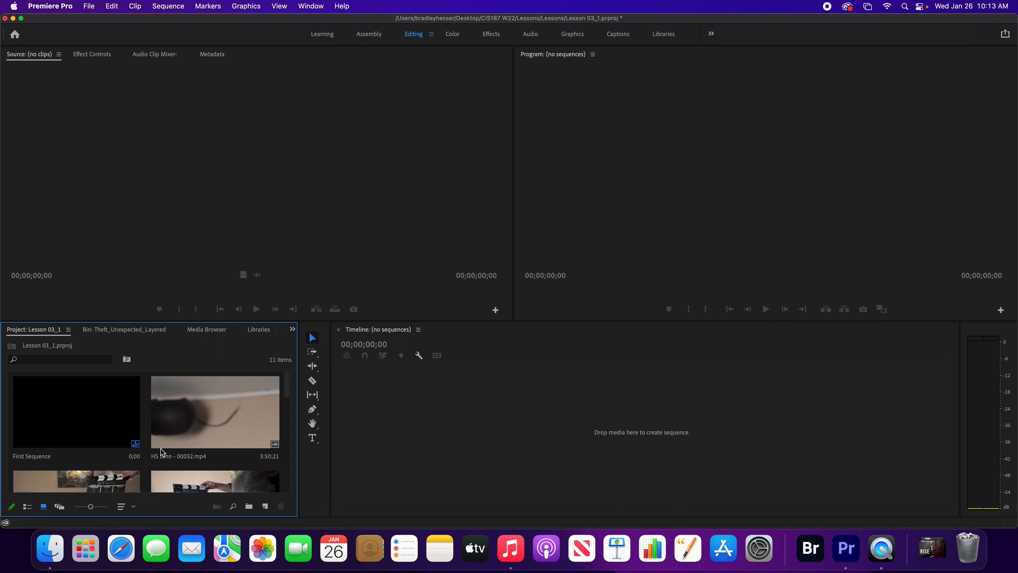
scroll(158, 452, down, 10)
double_click(72, 446)
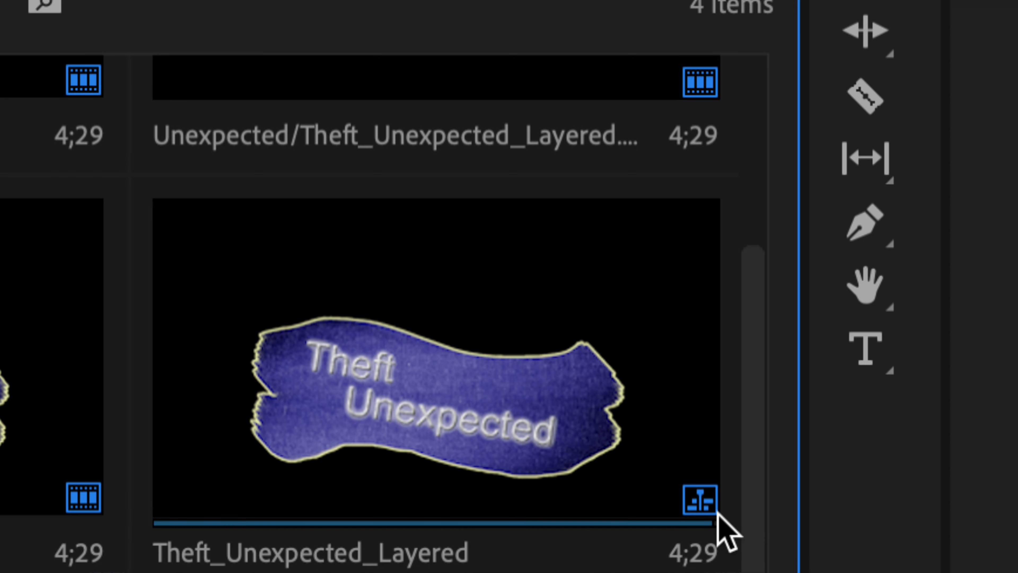
click(438, 401)
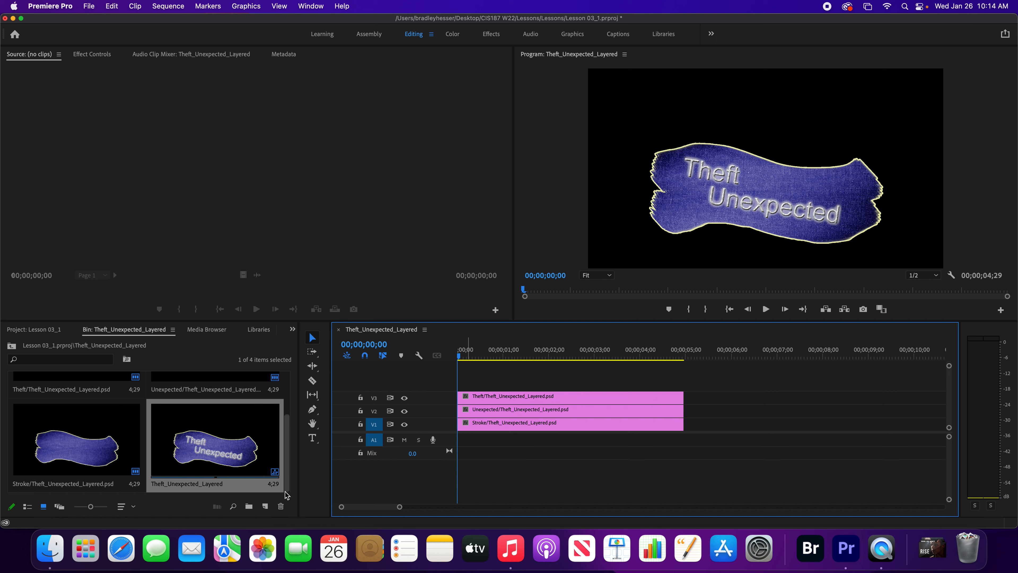
click(218, 478)
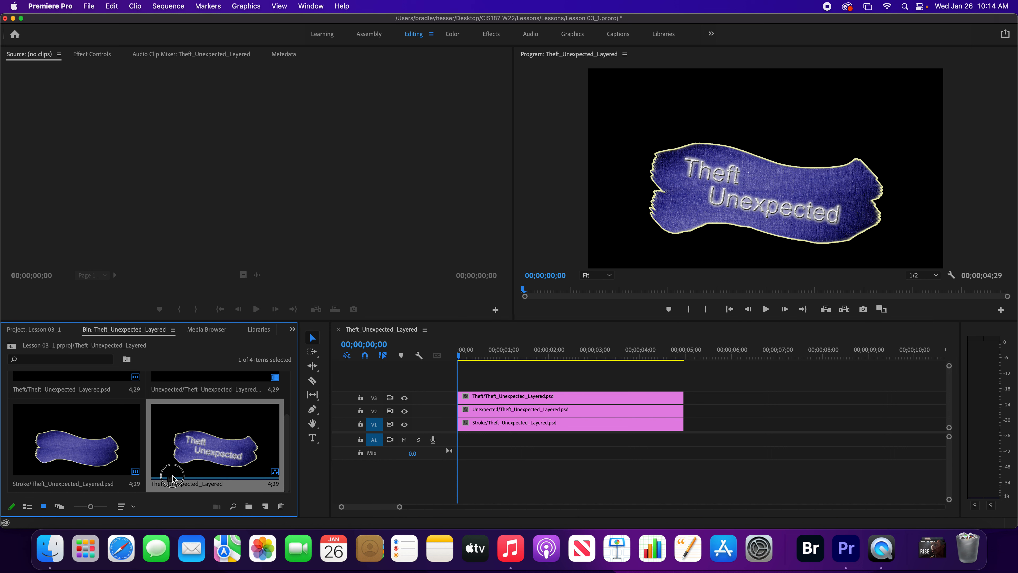
mouse_move(218, 479)
mouse_down()
mouse_move(236, 480)
mouse_move(206, 479)
mouse_move(230, 481)
mouse_up()
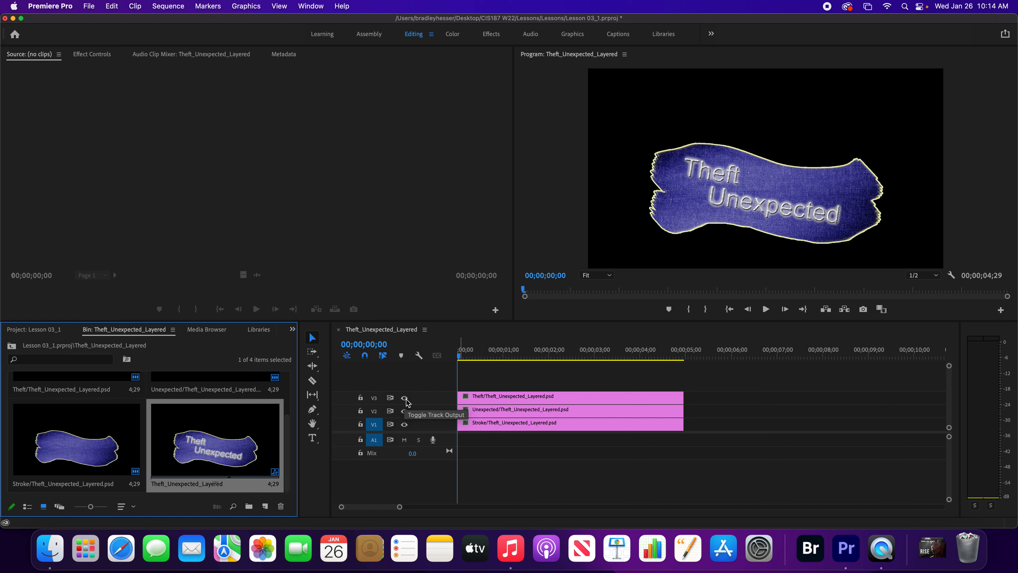
Step: Hide the output of video tracks V3, V2 and V1 one after another in the Theft_Unexpected_Layered sequence
click(405, 397)
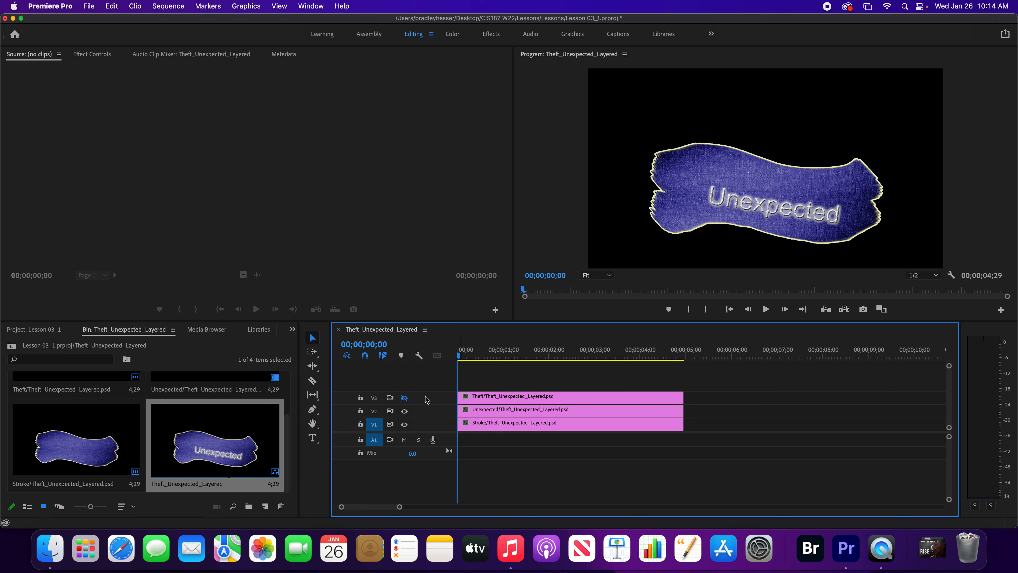
click(406, 413)
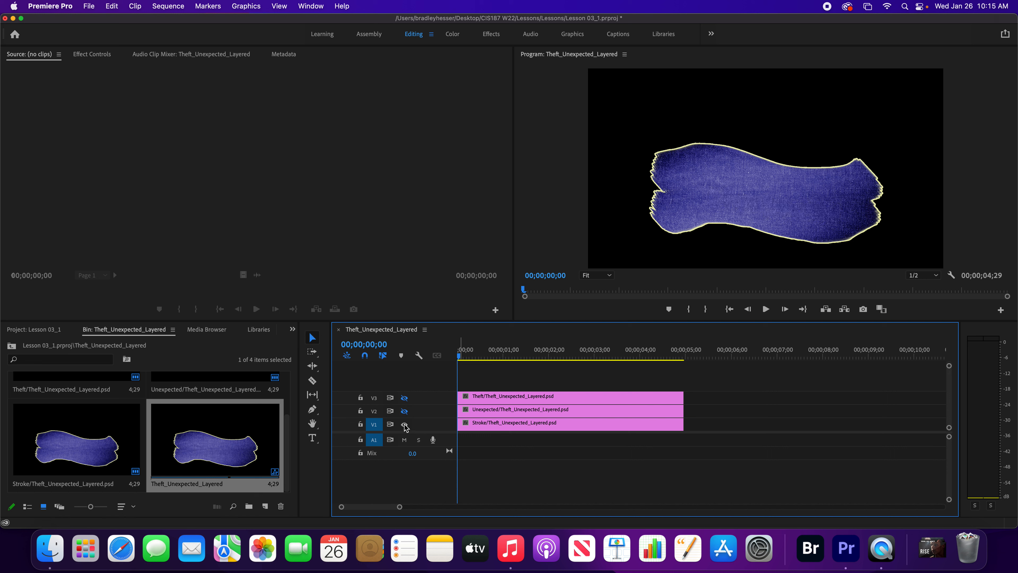
click(405, 424)
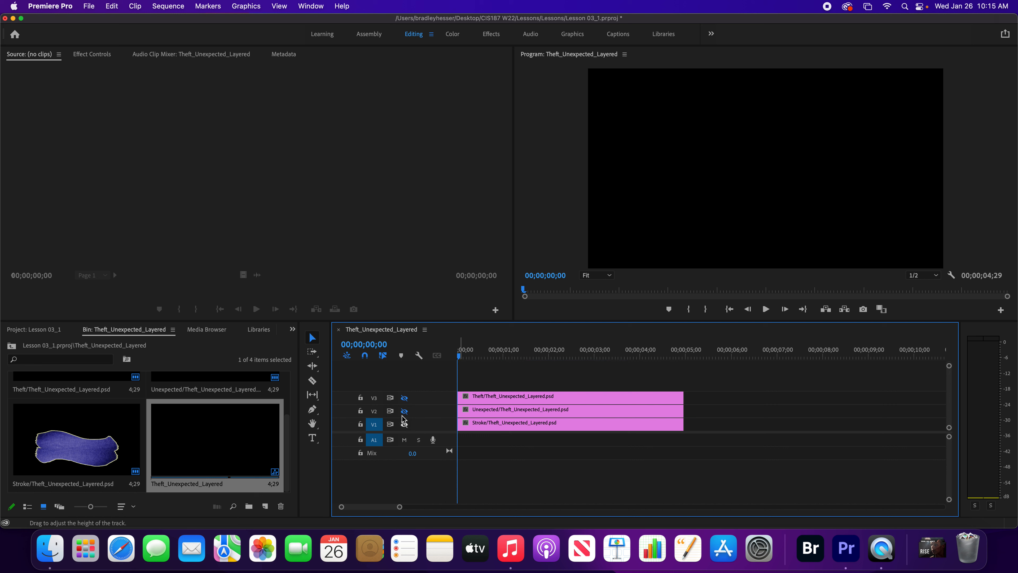
Step: Show the Unexpected and Theft layers each on their own, and turn the output of all three video tracks back on
click(404, 411)
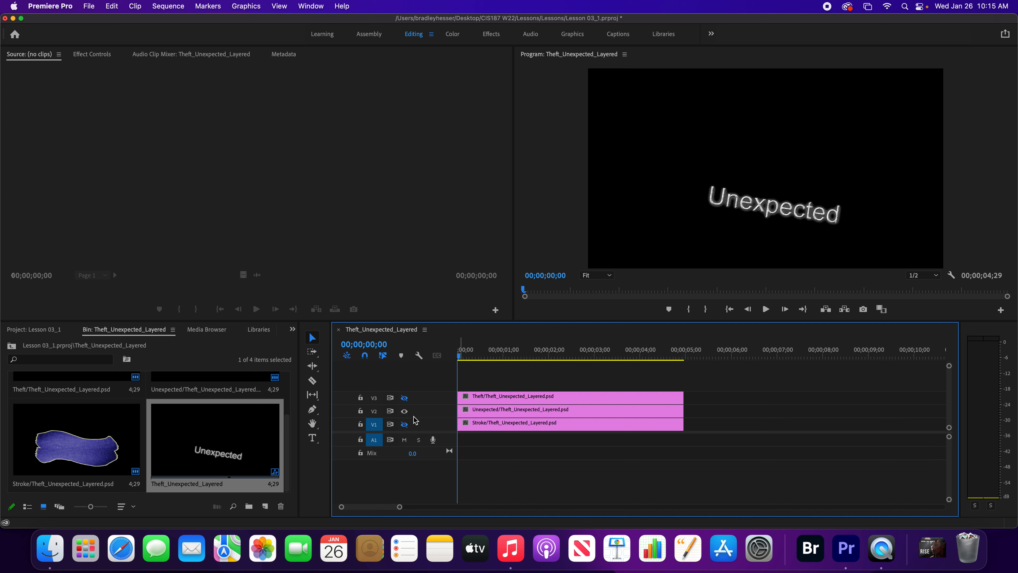
click(404, 411)
click(404, 398)
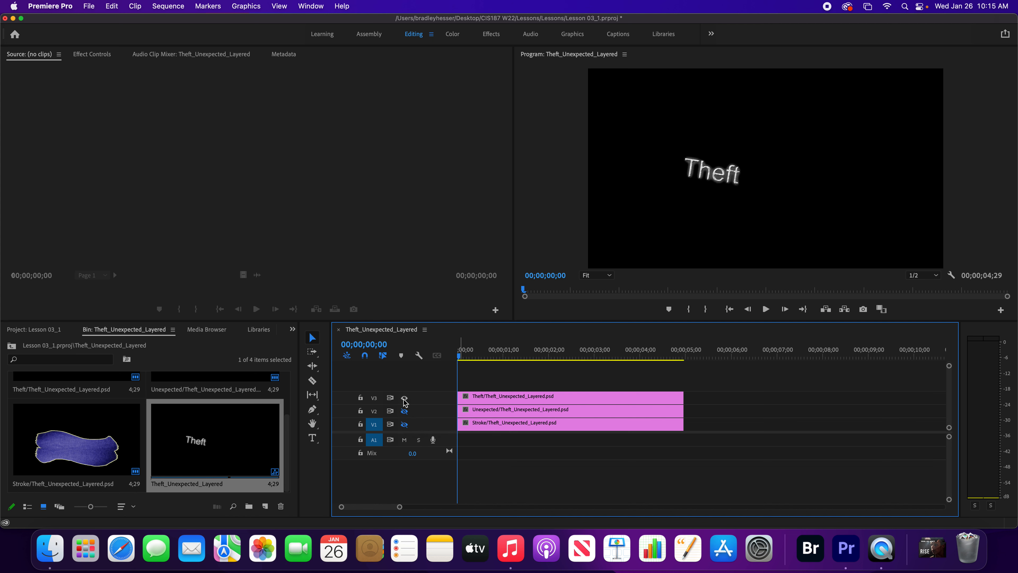
click(405, 398)
click(404, 398)
click(404, 411)
click(404, 424)
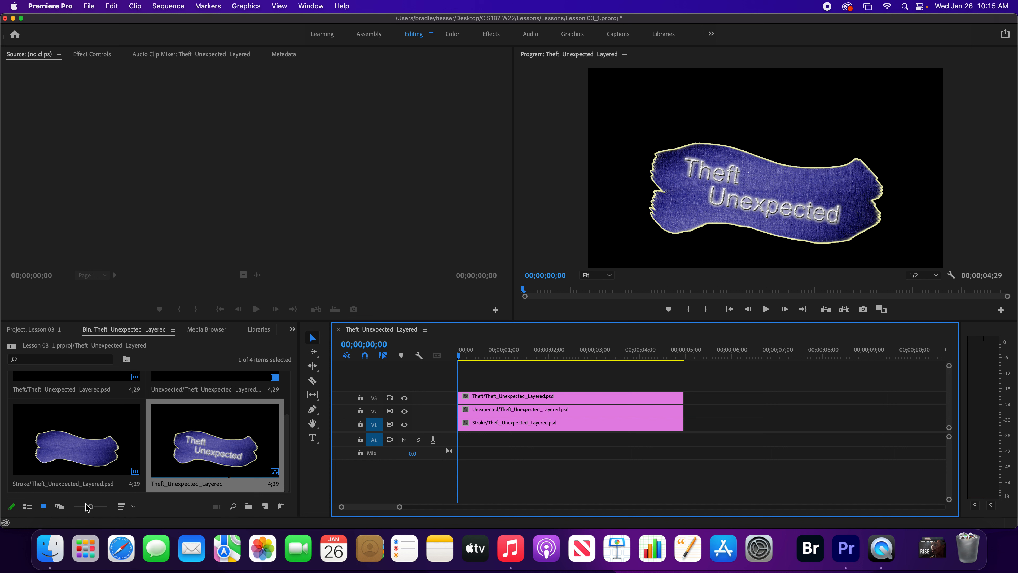
Step: Close the Theft_Unexpected_Layered bin and return to the top-level contents of the Lesson 03_1 project
click(173, 329)
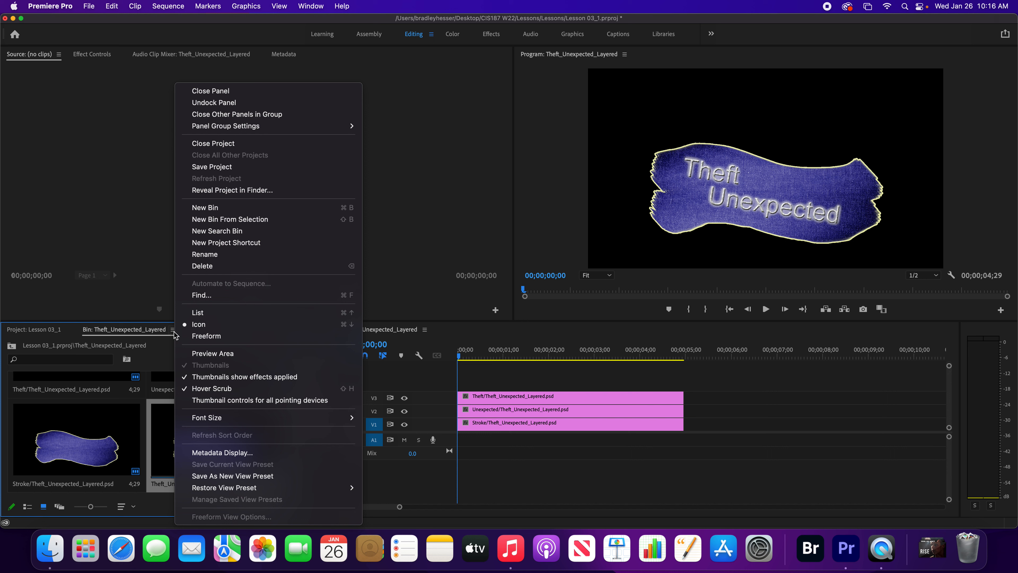
click(225, 93)
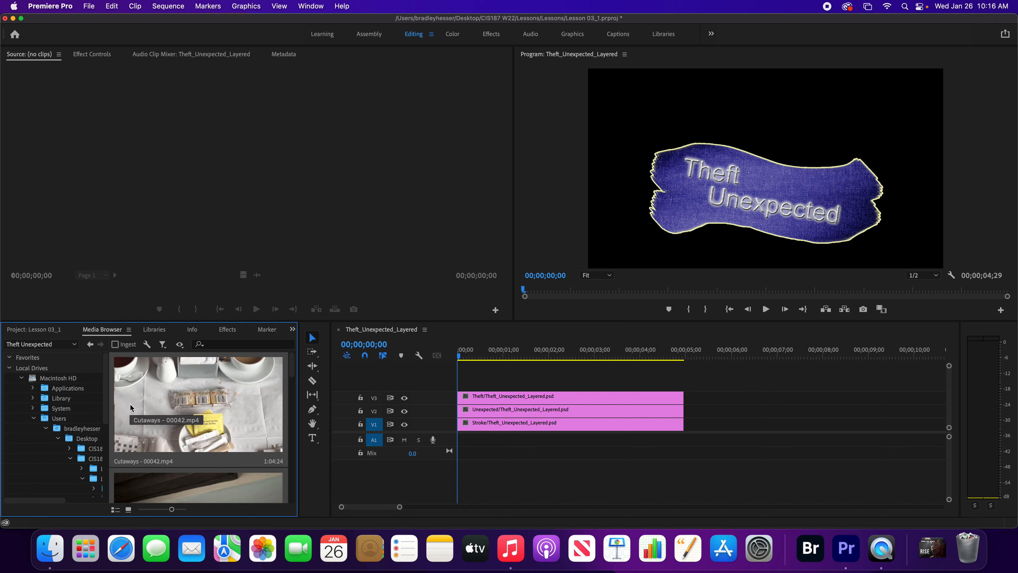
key(super+i)
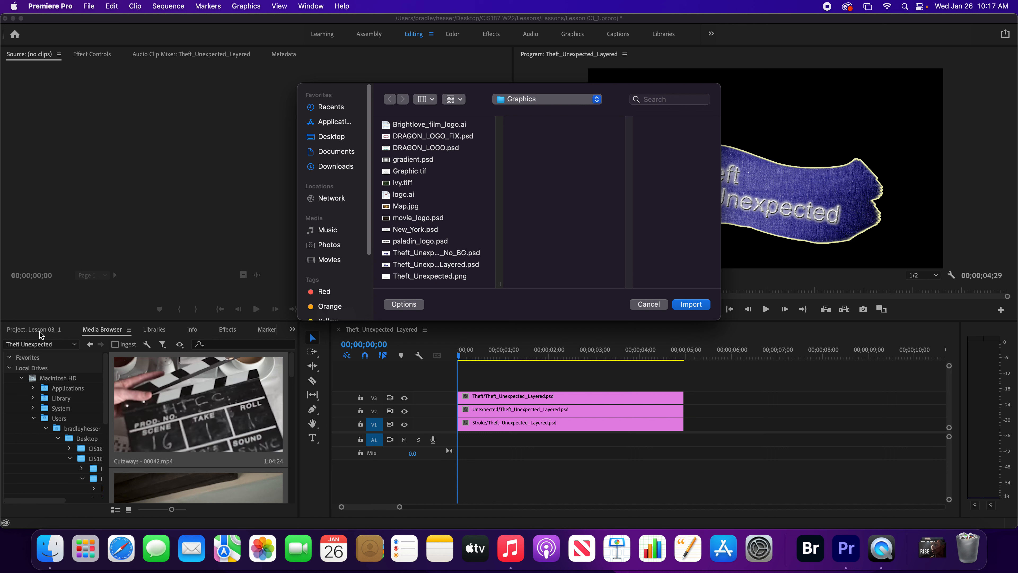
click(658, 305)
click(34, 329)
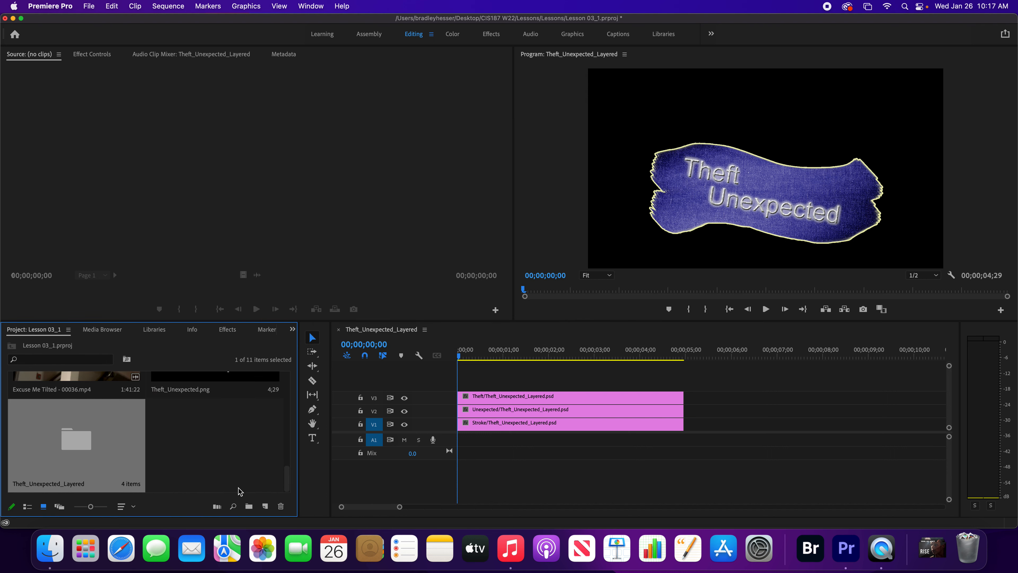
Step: Import Brightlove_film_logo.ai from the Graphics folder into the top level of the project
click(219, 472)
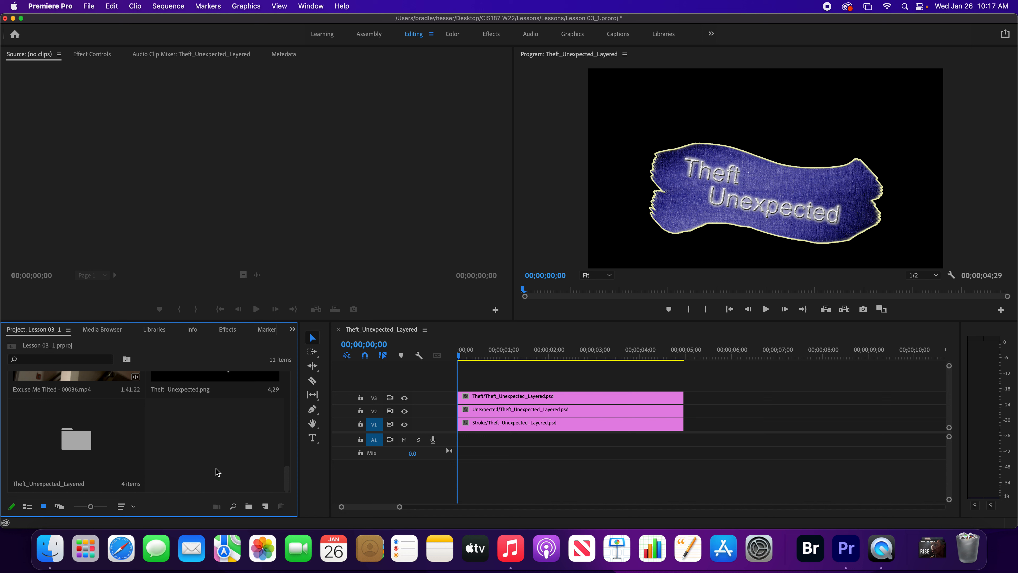
double_click(215, 469)
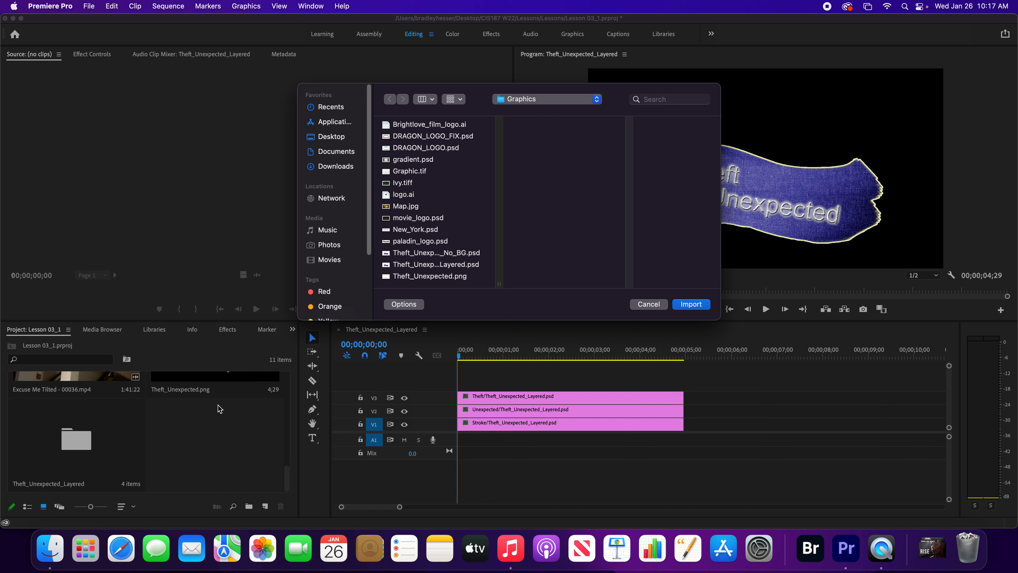
click(419, 129)
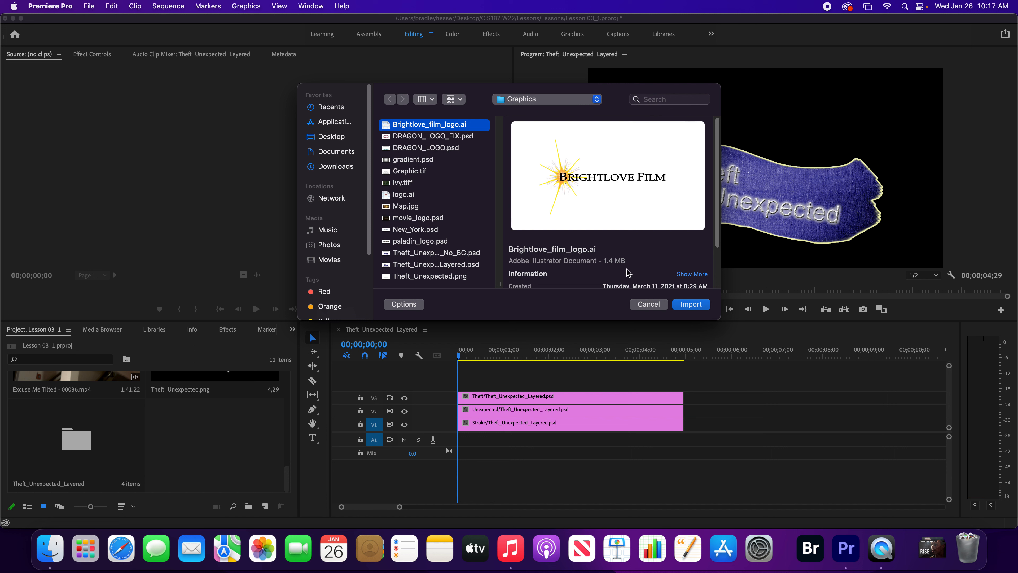
click(691, 304)
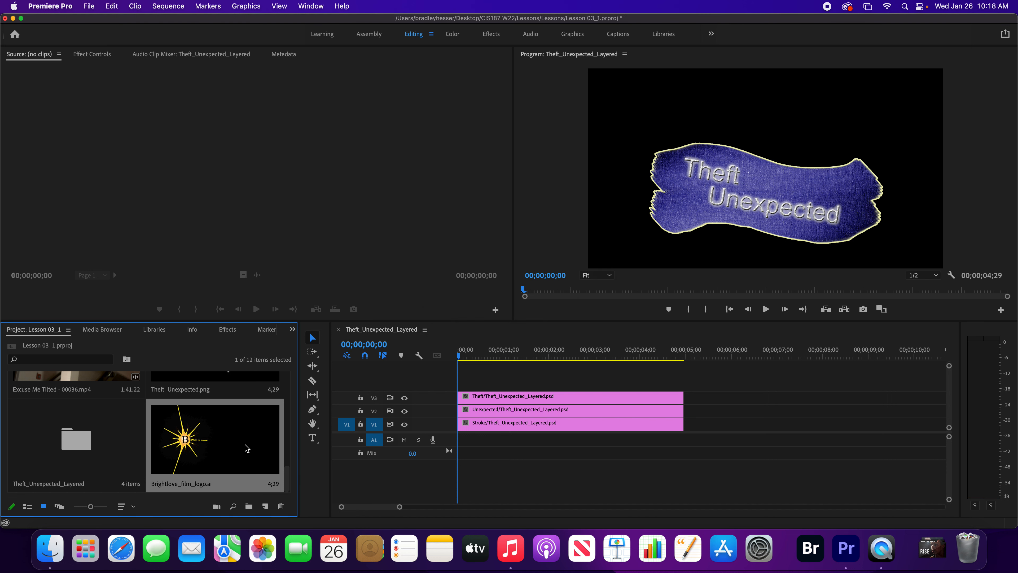
Step: Open Brightlove_film_logo.ai in the Source Monitor, check it against the Transparency Grid, and turn the grid off again
double_click(239, 452)
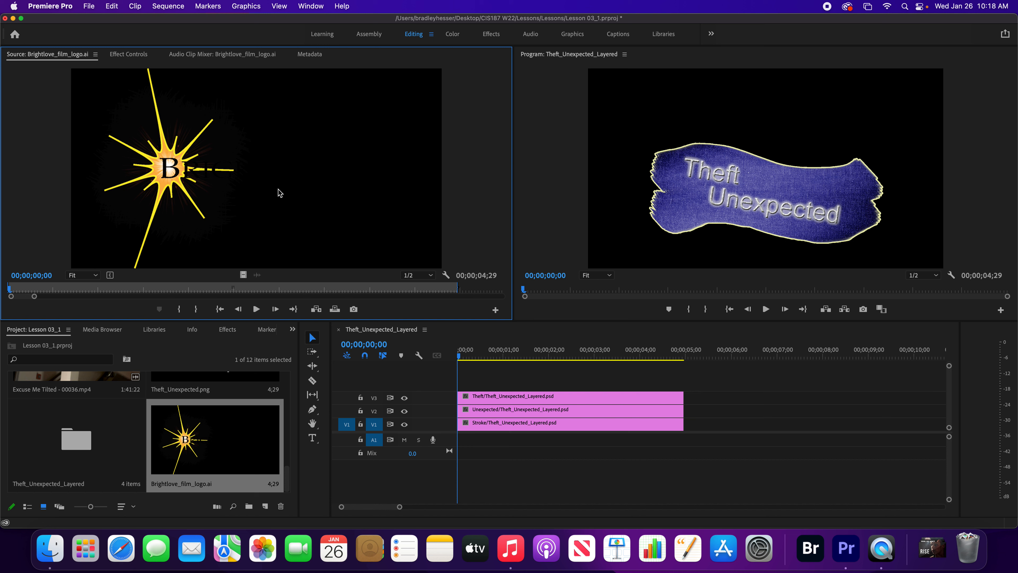
click(445, 276)
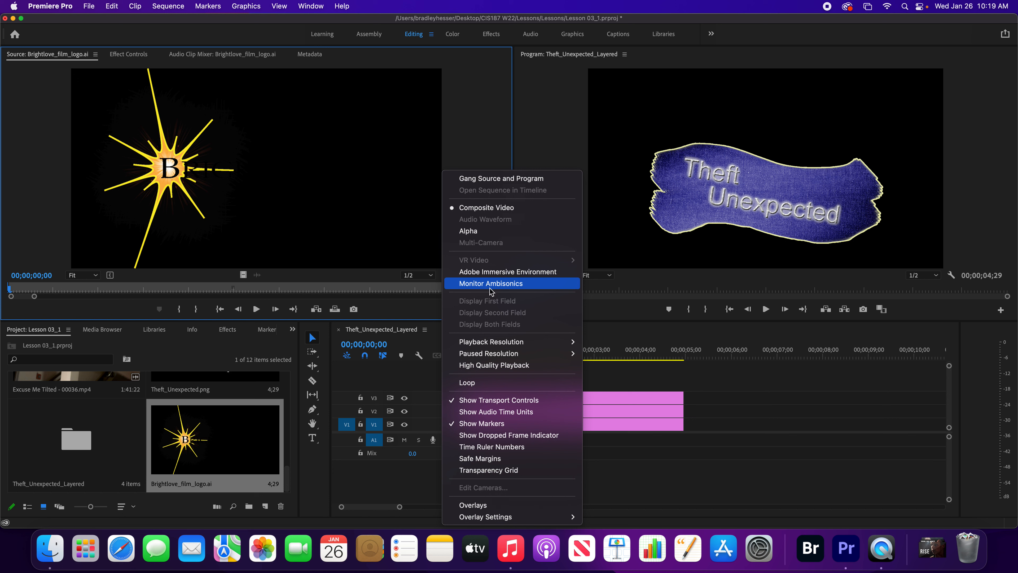
click(492, 470)
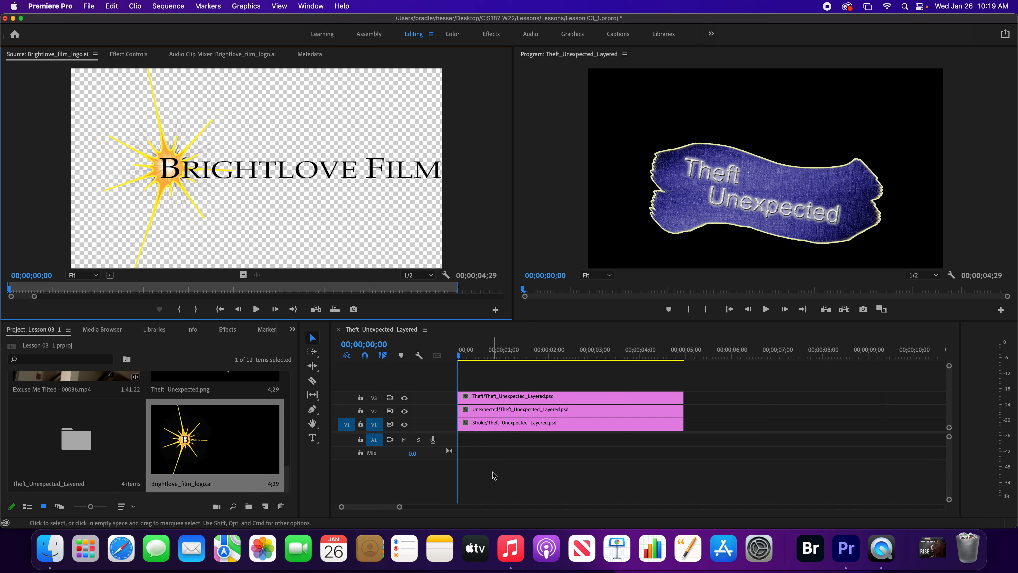
click(446, 275)
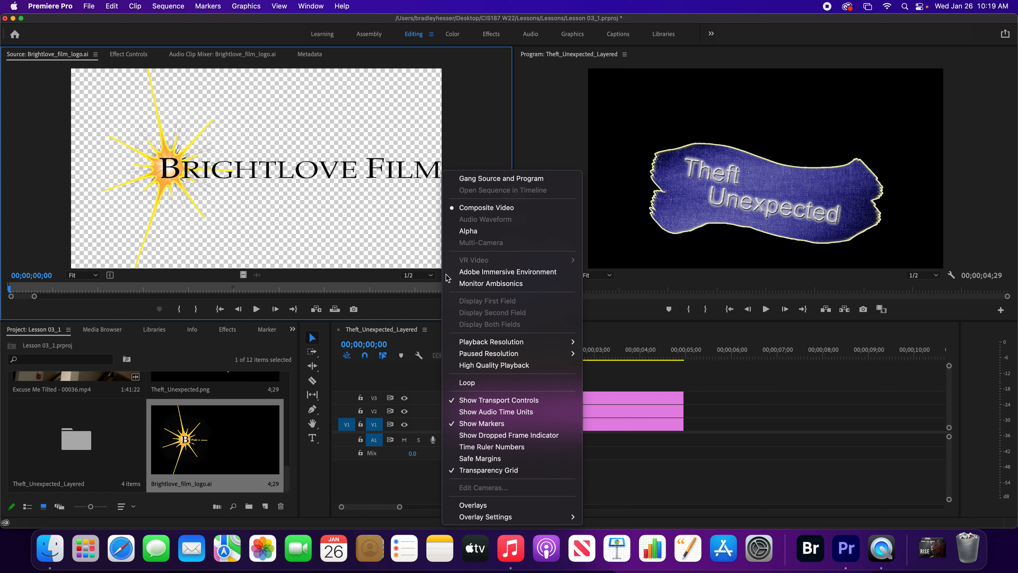
click(509, 471)
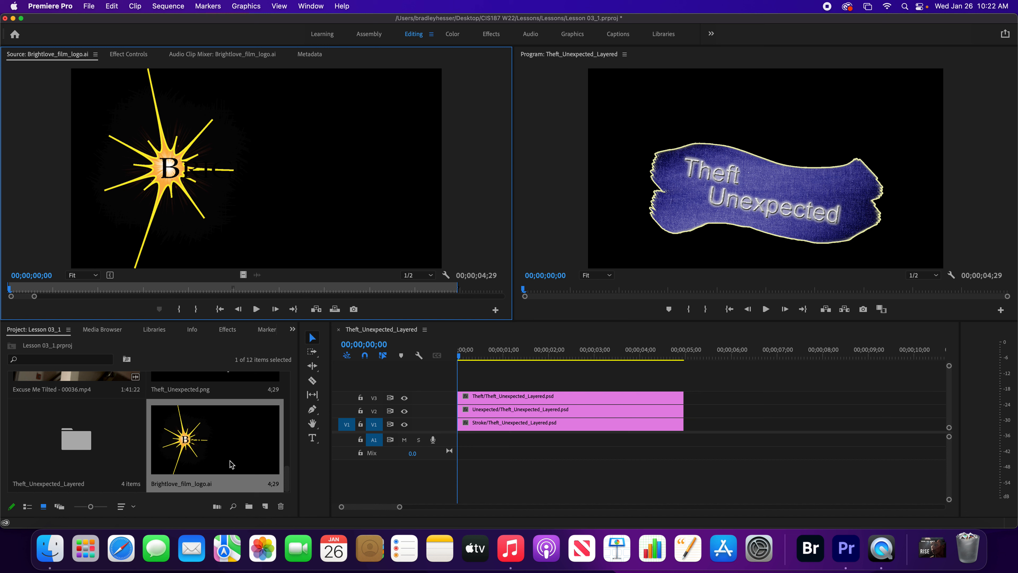
Step: Import the entire Stills folder from the Assets folder into the project
key(super+i)
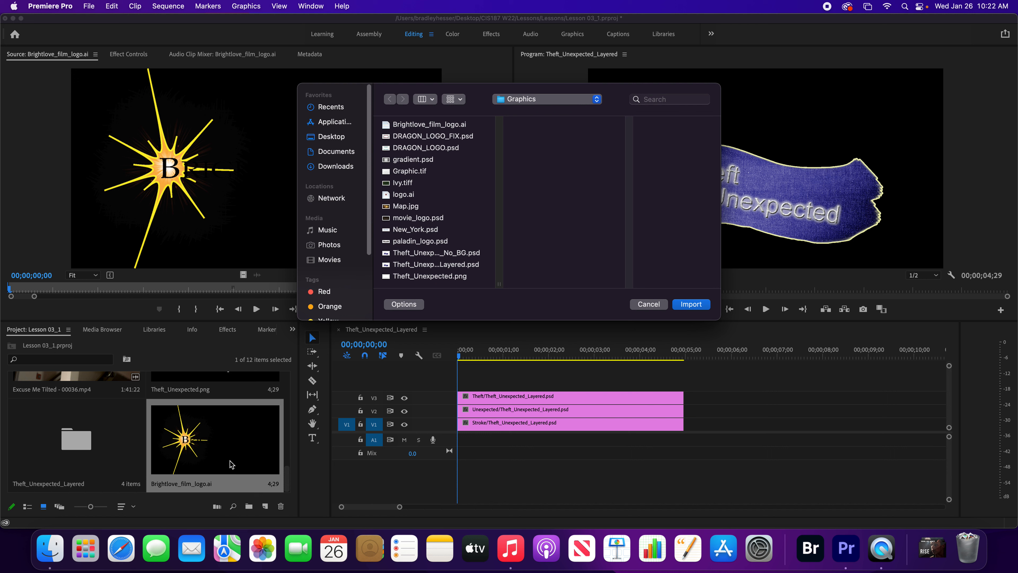
click(537, 105)
click(537, 110)
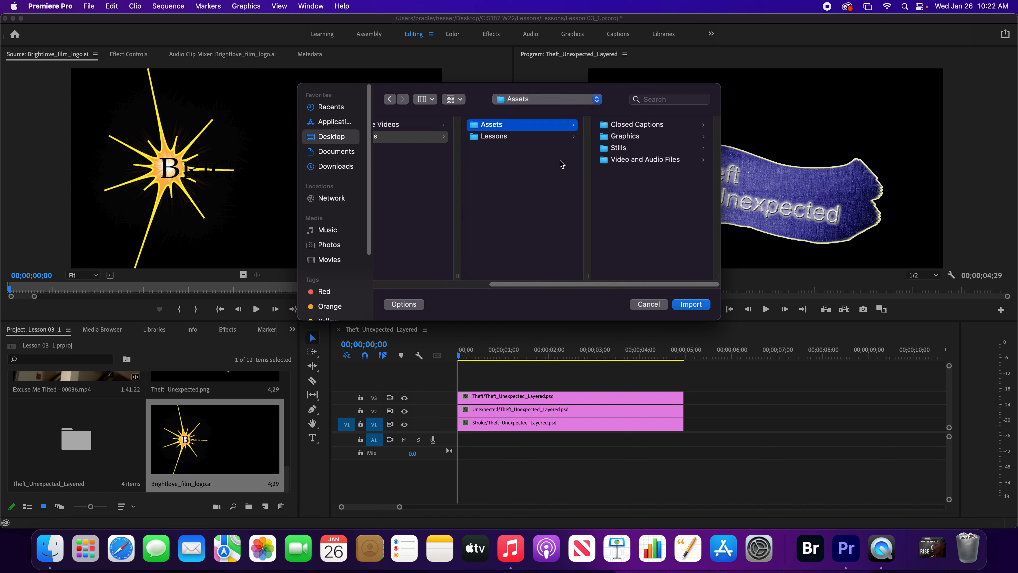
click(617, 148)
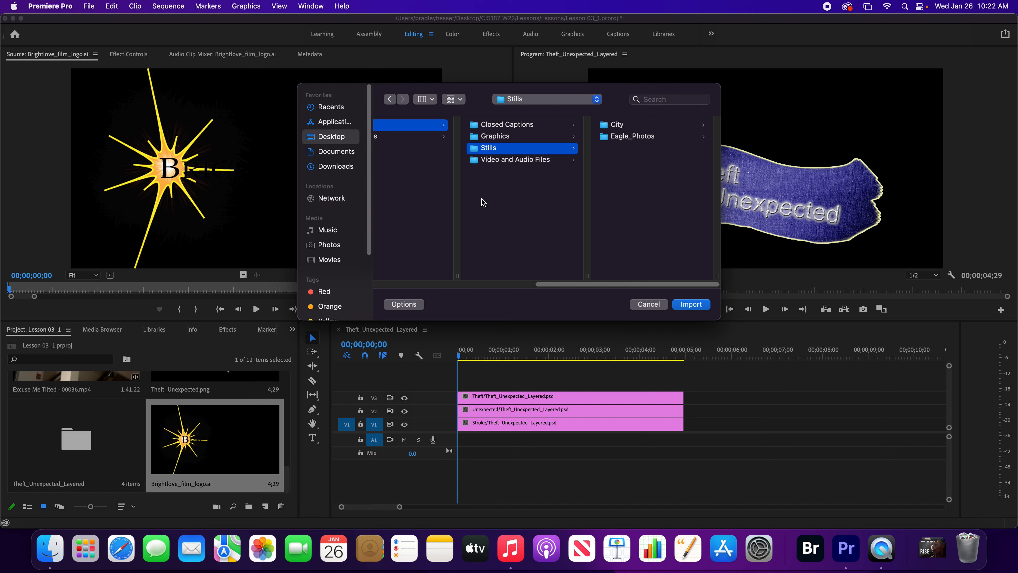
click(691, 304)
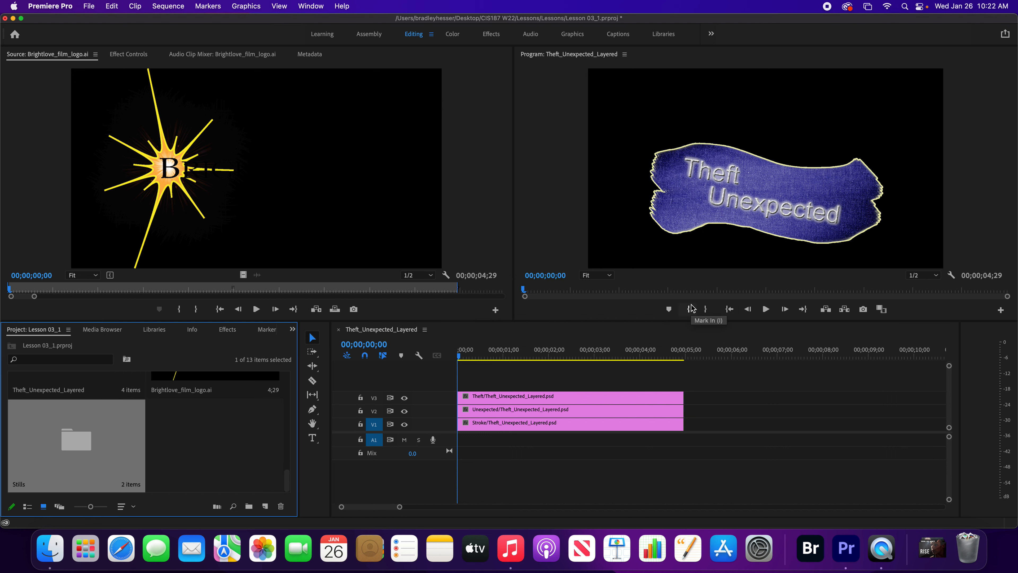
Step: Open the Stills bin and its Eagle_Photos bin to view the imported photos
double_click(83, 450)
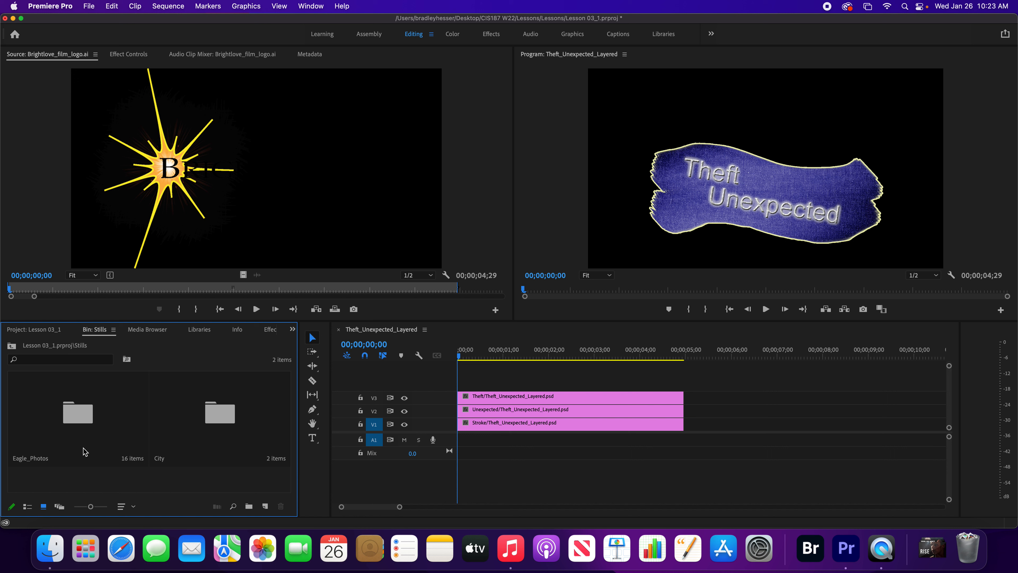
double_click(87, 422)
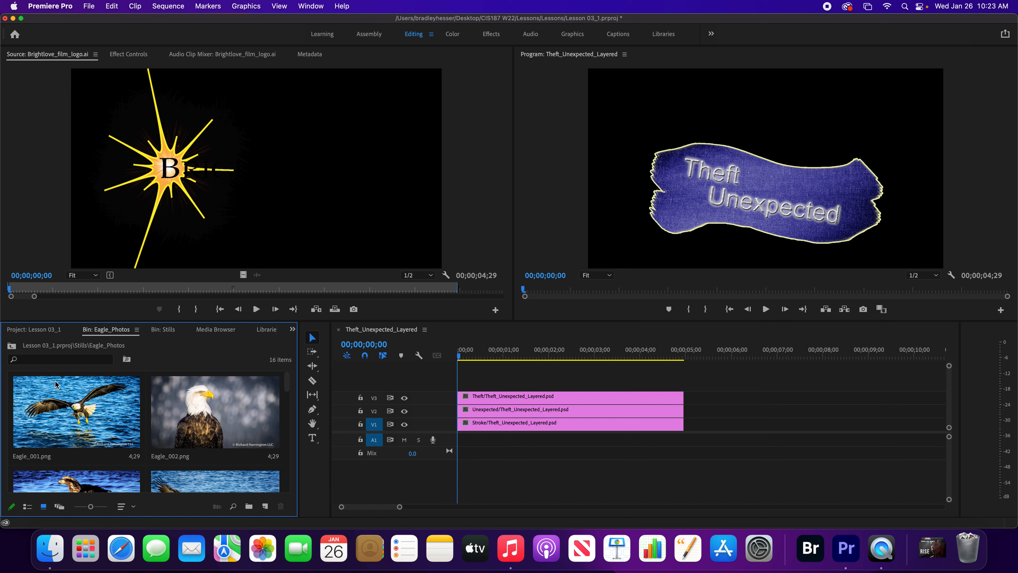
click(89, 360)
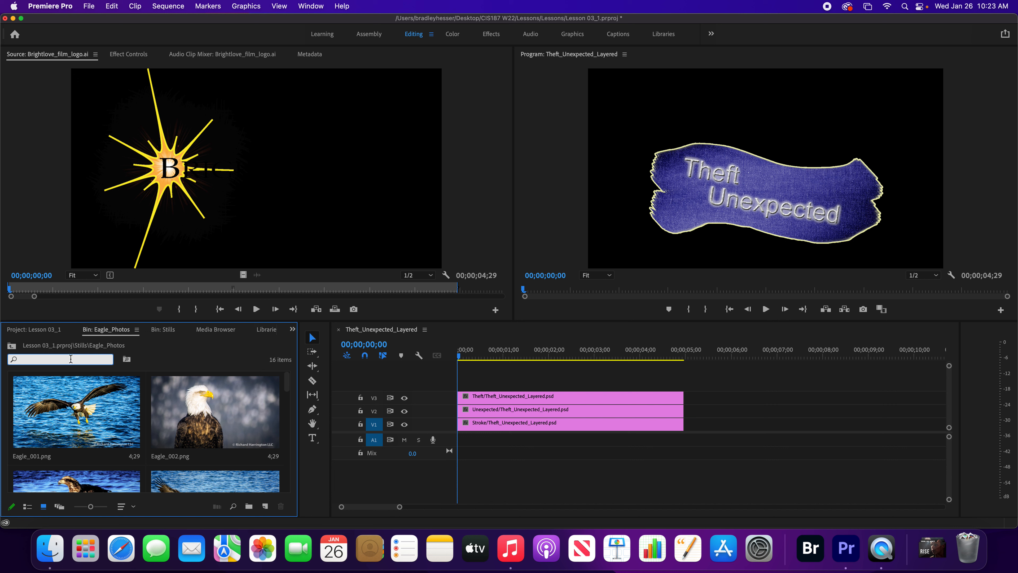
Step: Search all libraries for "sloth", replace the search with "plane", and inspect the details of the airplane cloudscape video
click(267, 330)
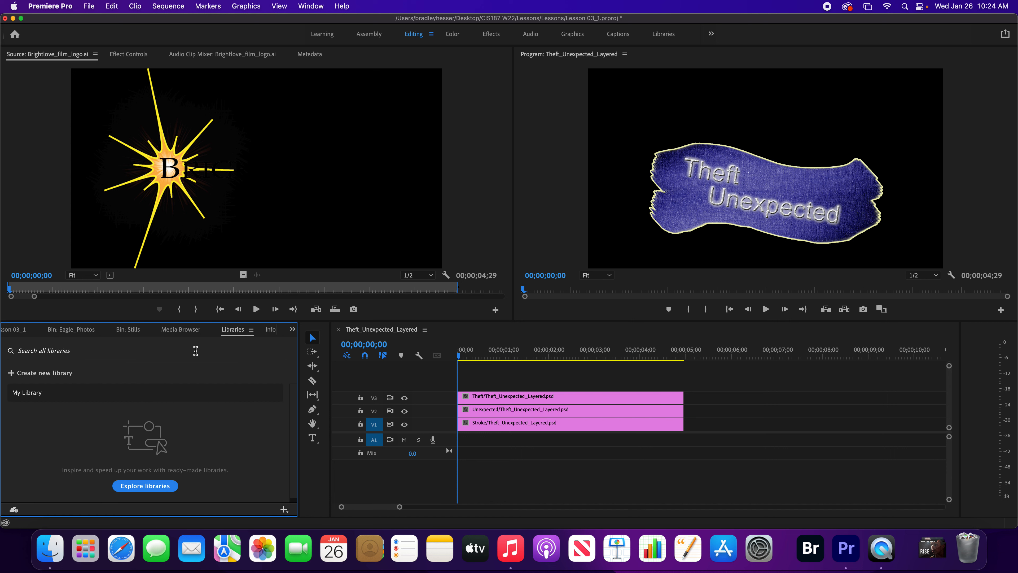
click(75, 351)
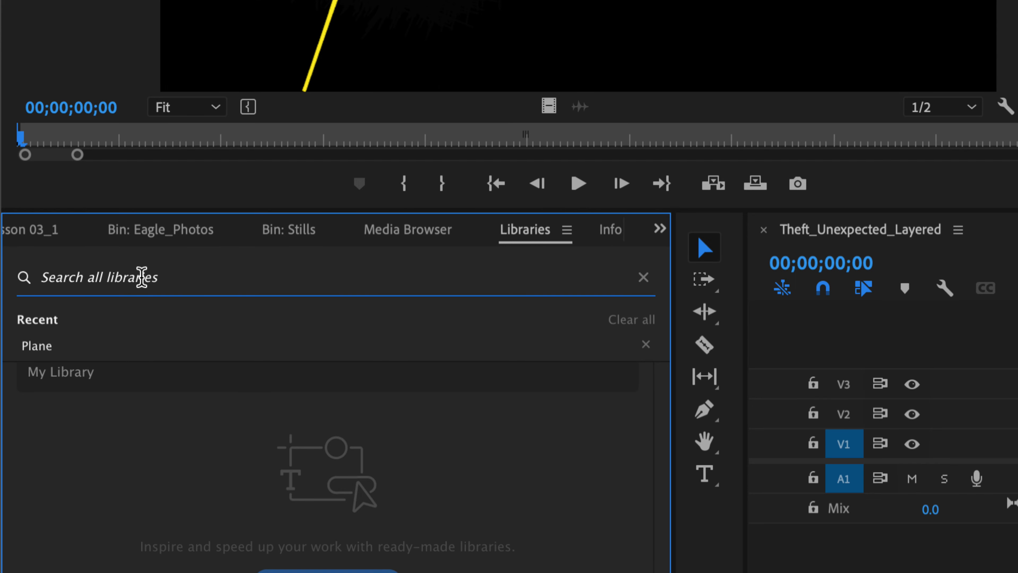
text(sloth)
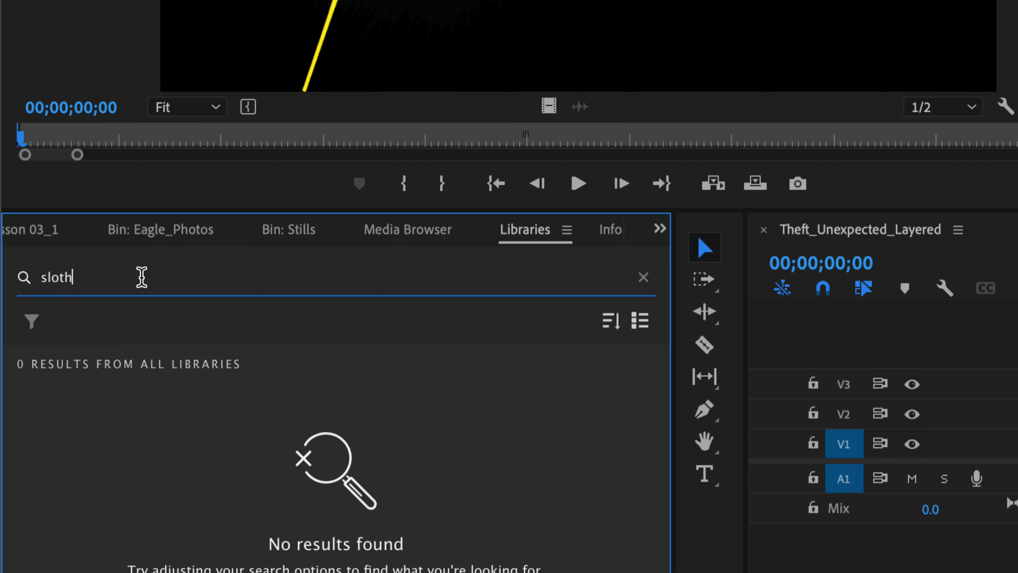
key(BackSpace)
key(BackSpace)
key(BackSpace)
key(BackSpace)
key(BackSpace)
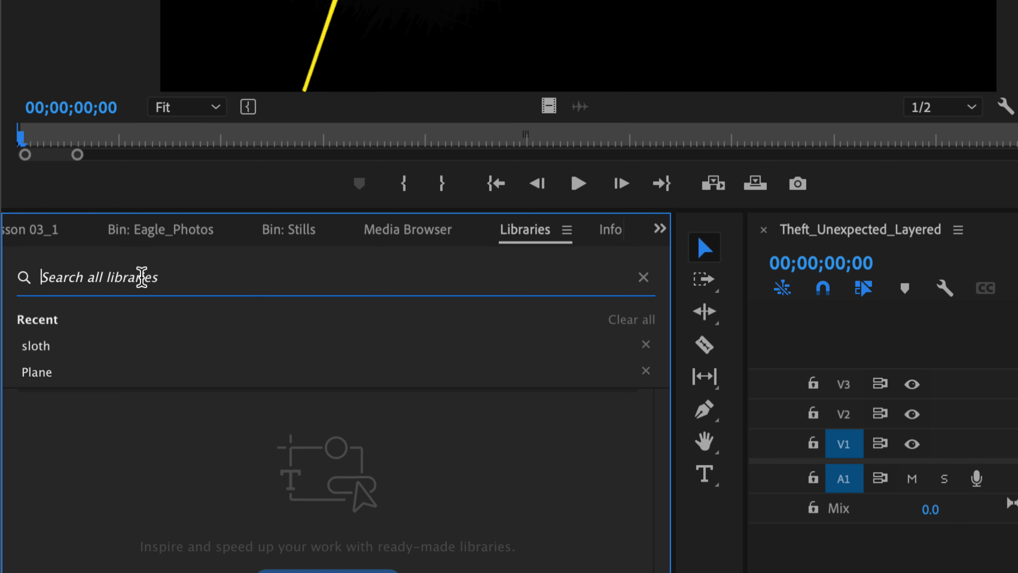
text(plane)
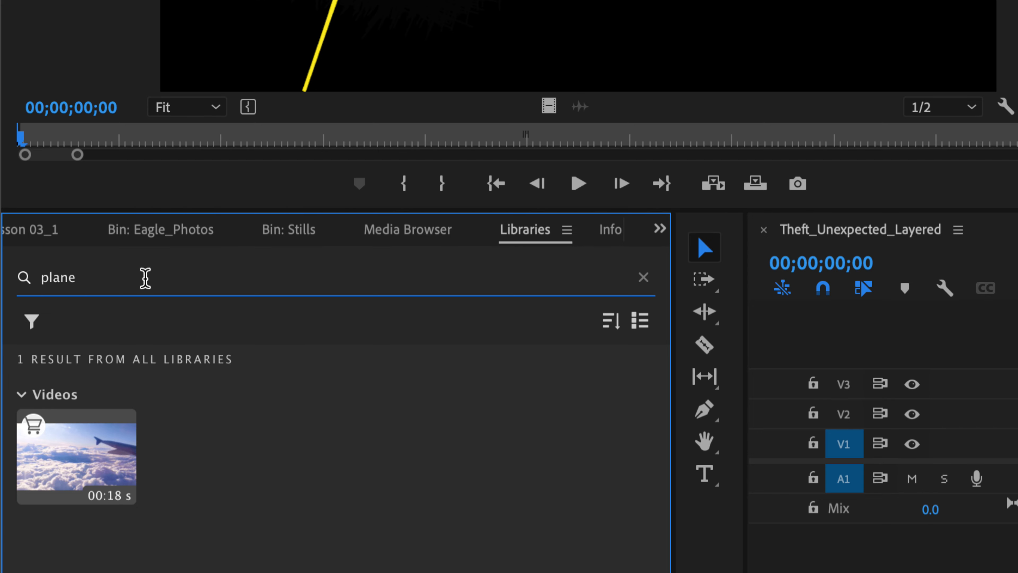
mouse_move(96, 451)
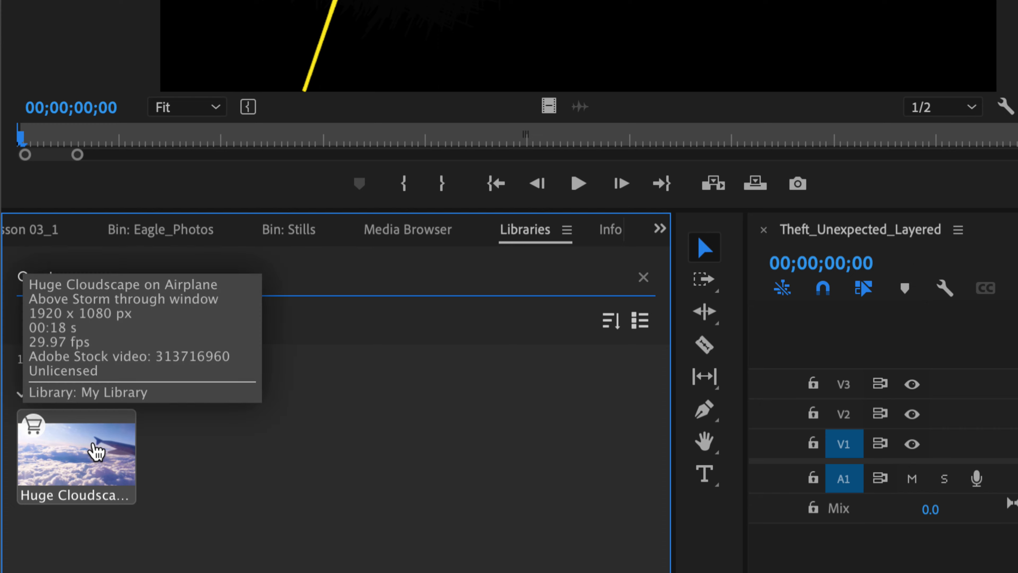
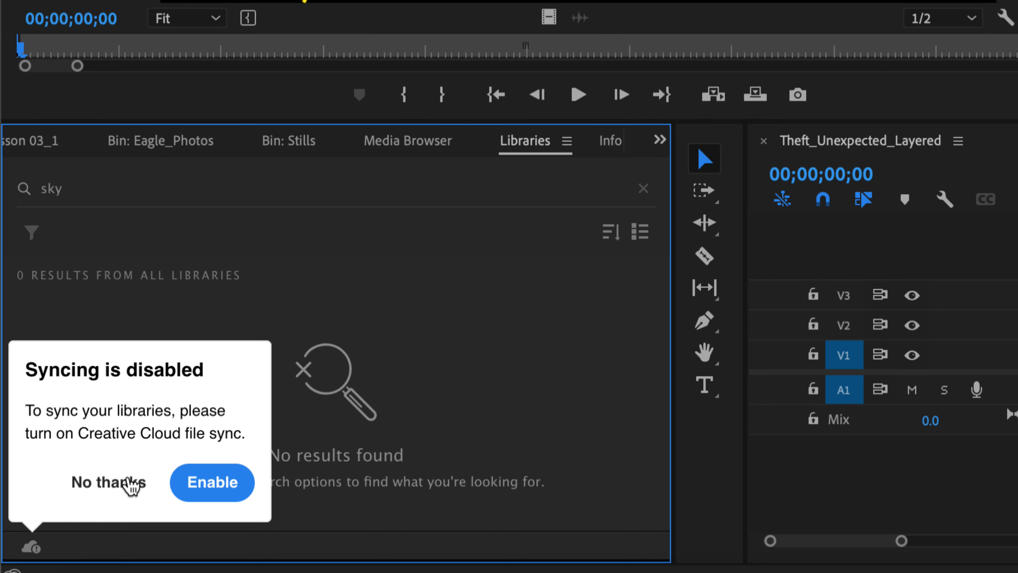
Step: Decline turning on Creative Cloud file sync and return to the Lesson 03_1 project's contents
click(132, 483)
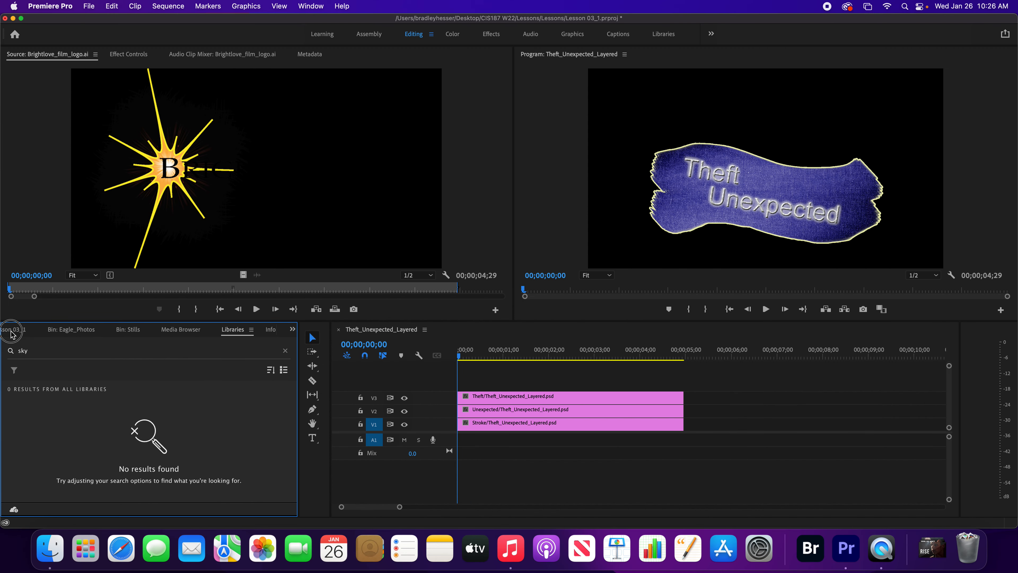
click(15, 329)
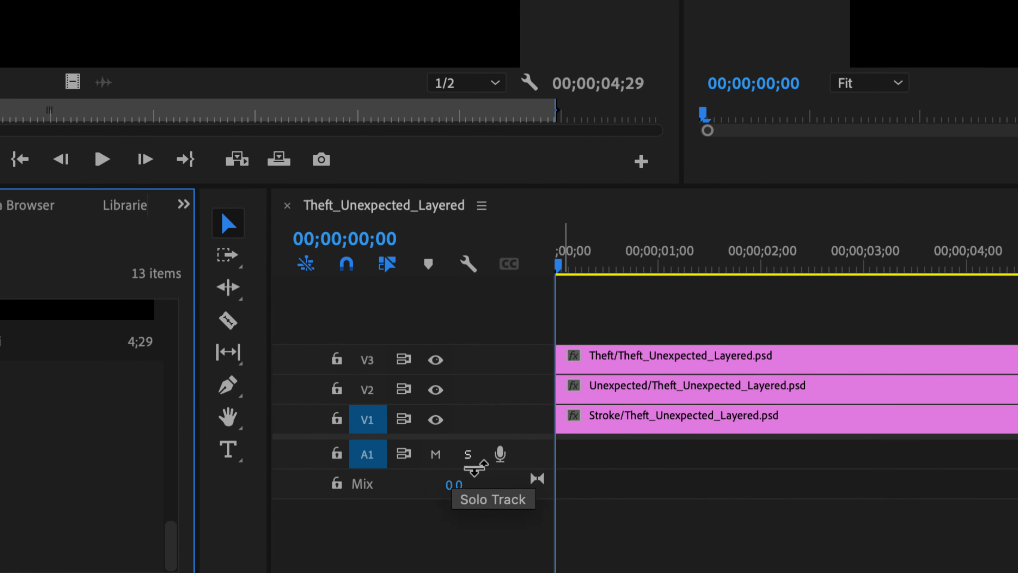
Step: Increase the height of the Audio 1 track in the Theft_Unexpected_Layered timeline until its name and controls have room
click(482, 469)
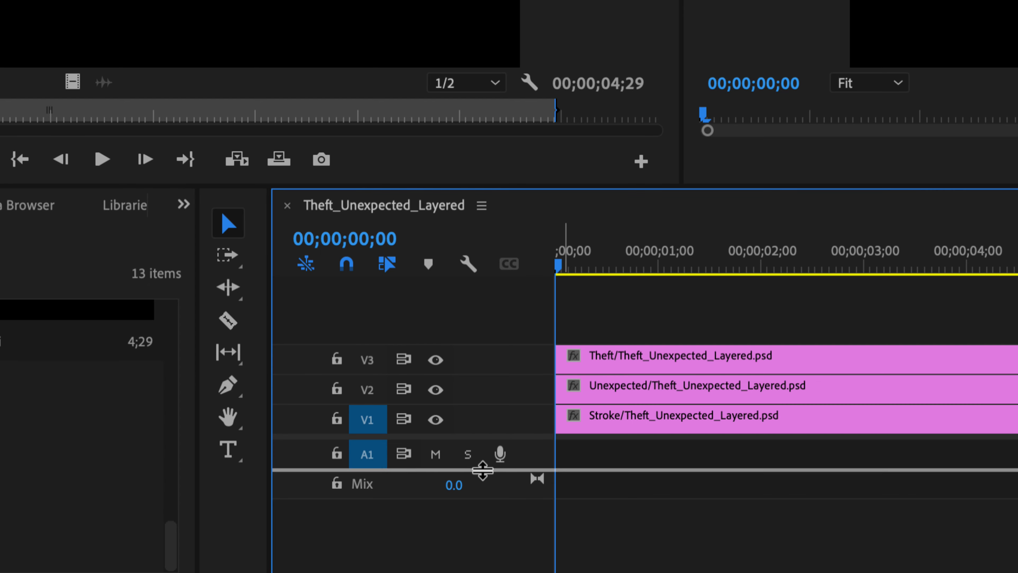
drag(483, 470, 480, 516)
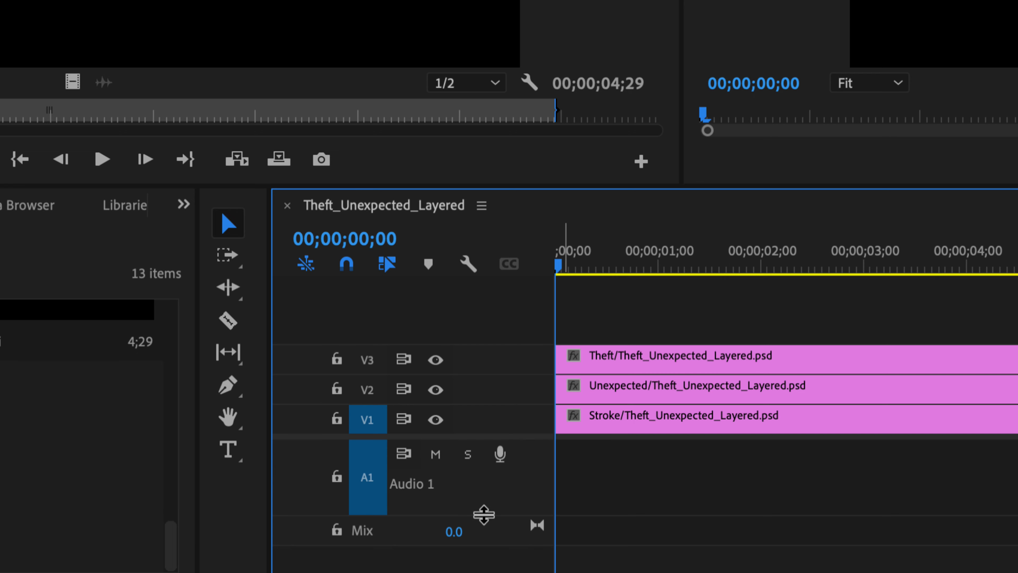
mouse_move(484, 515)
mouse_down()
mouse_move(479, 528)
mouse_move(481, 519)
mouse_up()
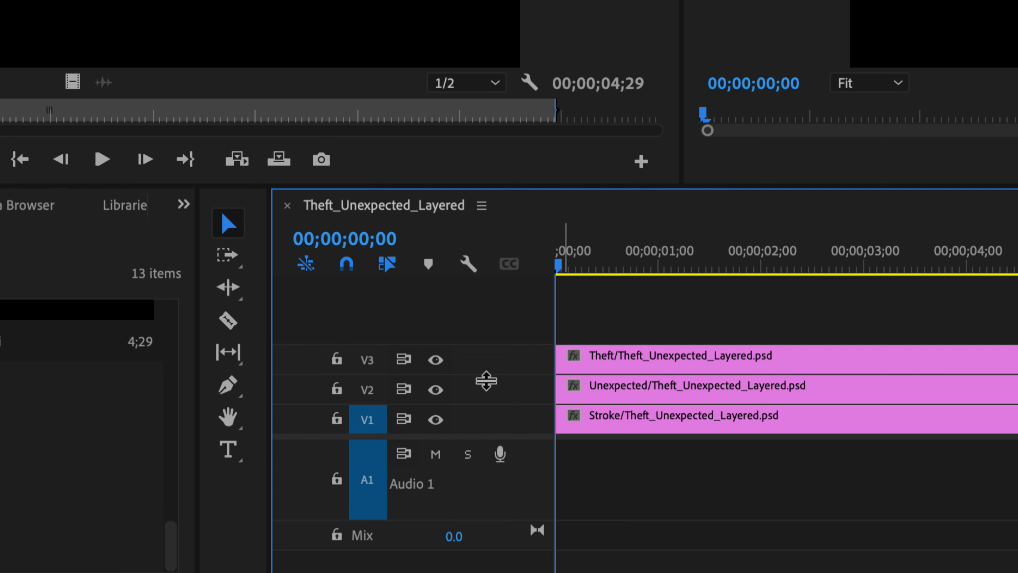
Step: Open the Button Editor for the timeline's audio header, review the available track controls and close it
click(468, 264)
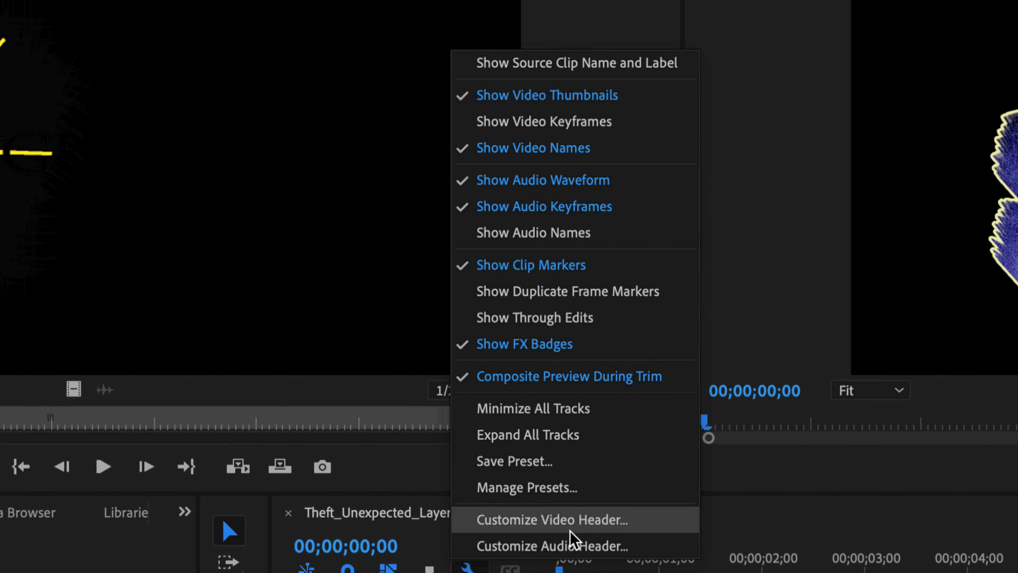
click(576, 545)
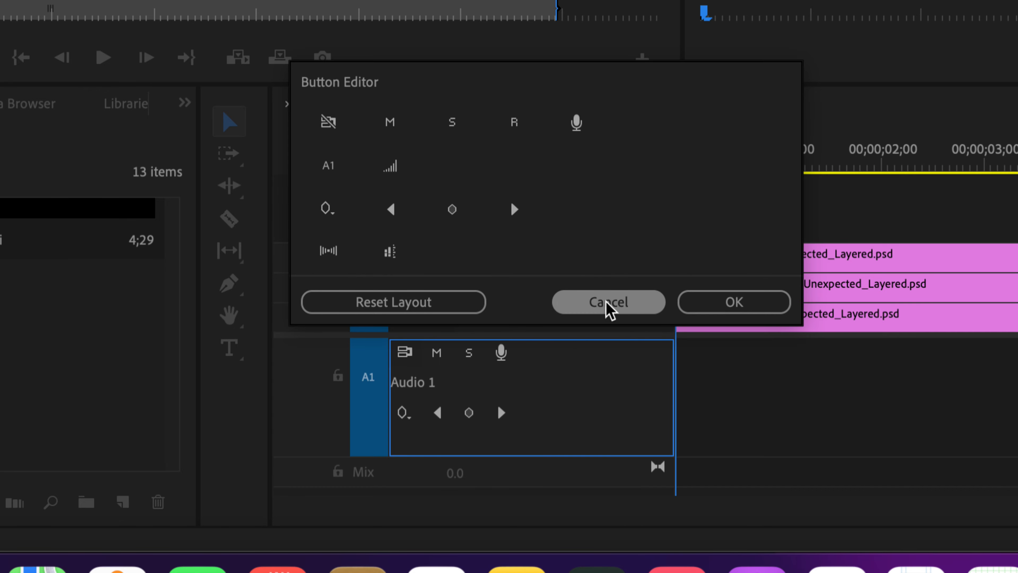
click(706, 310)
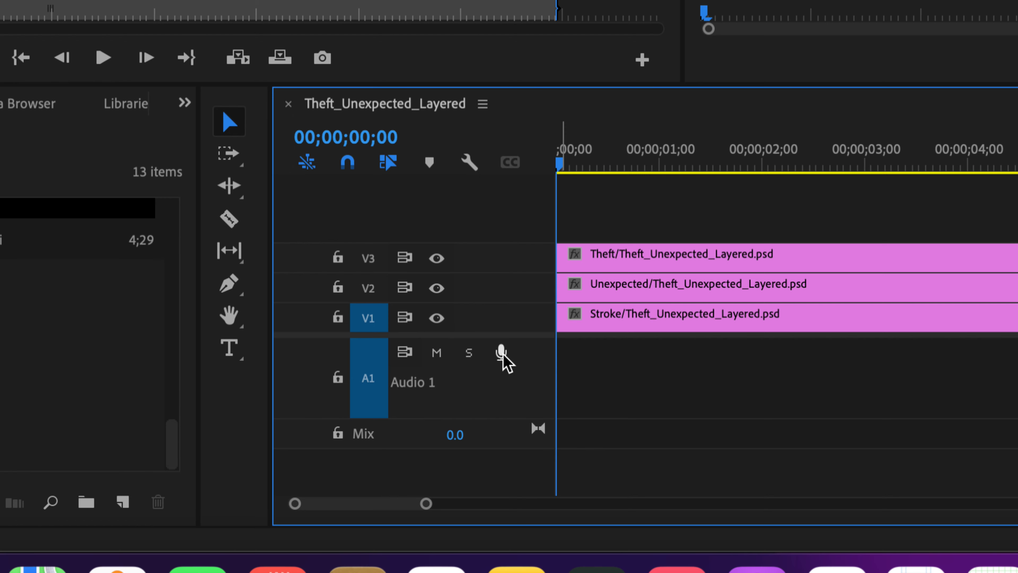
Step: Review the Voice-Over Record Settings of the Audio 1 track, including source, input, preroll and postroll, and close them
right_click(503, 361)
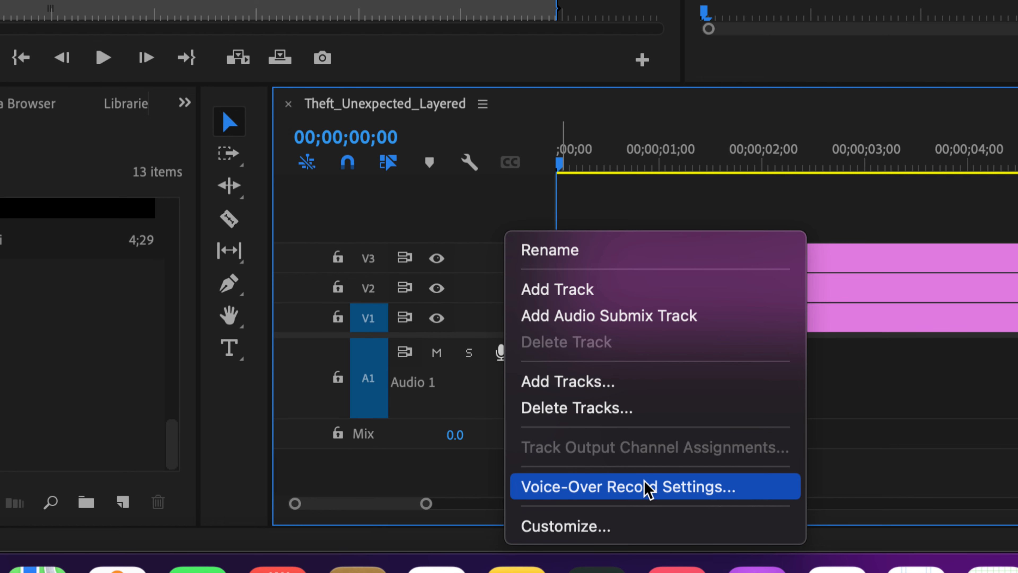
click(647, 490)
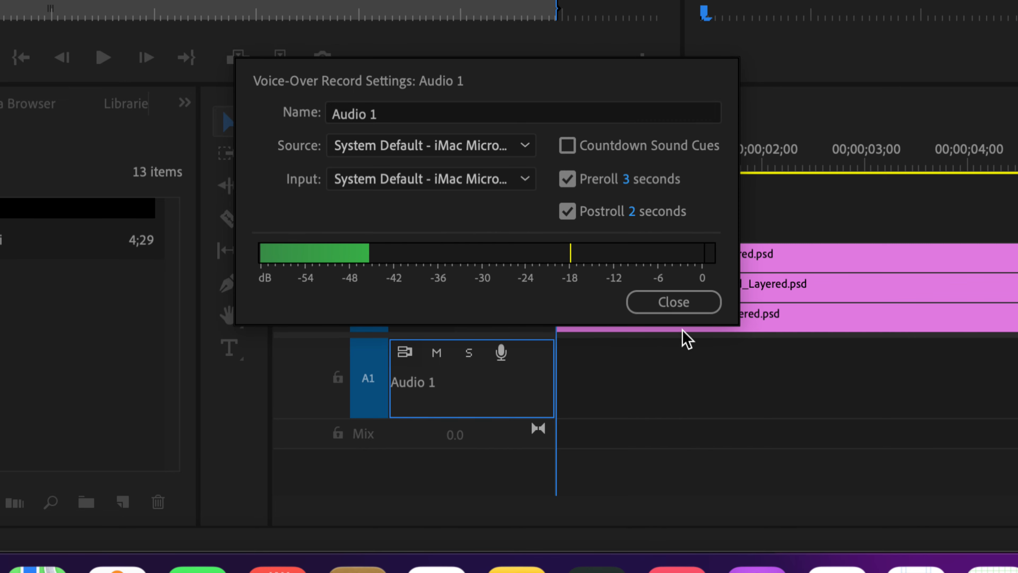
click(686, 305)
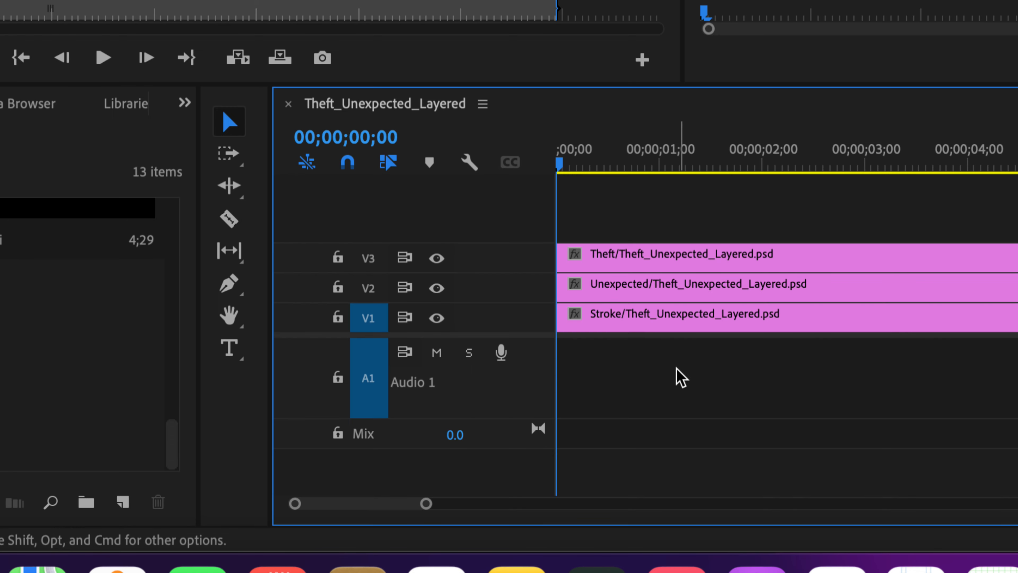
Step: Try out moving the playhead along the Theft_Unexpected_Layered timeline and back to its start, and play the sequence briefly
key(XF86AudioMute)
drag(561, 166, 613, 171)
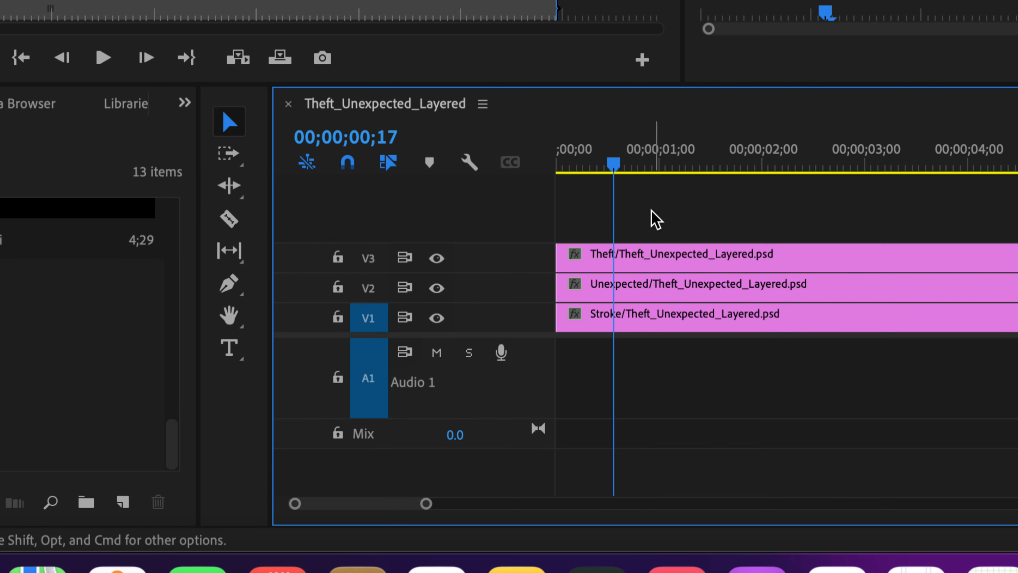
drag(613, 169, 539, 177)
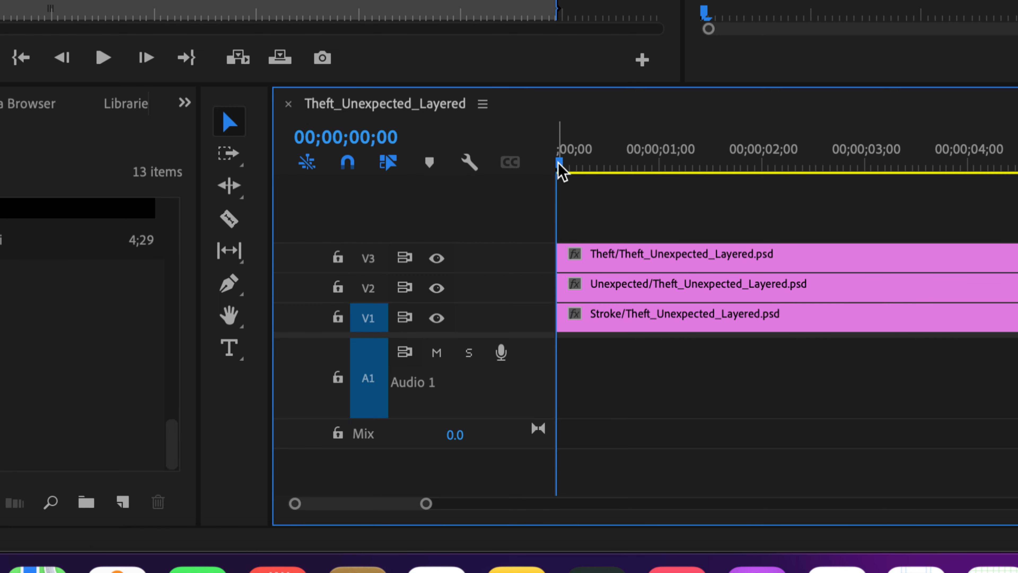
drag(562, 168, 622, 170)
key(Home)
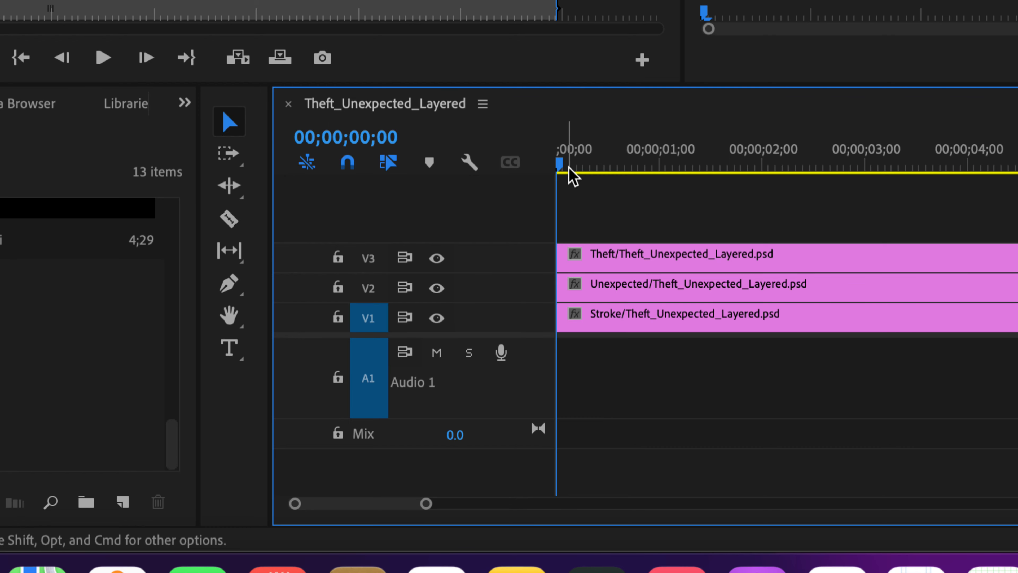
key(space)
key(Right)
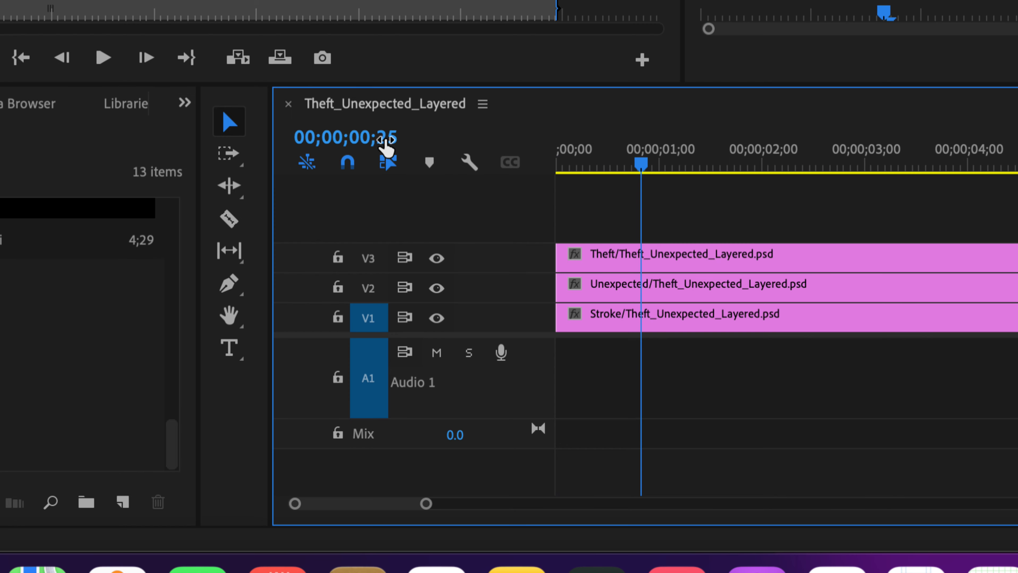
Step: Set the playhead to 00;00;00;00 and record a voice-over of about 5 seconds onto the Audio 1 track
click(383, 141)
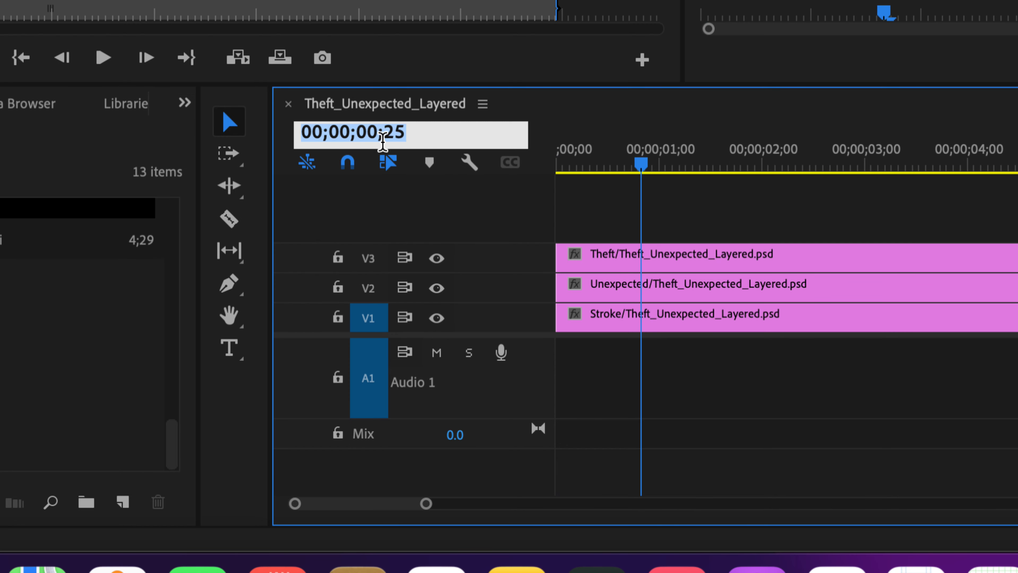
text(0)
key(Return)
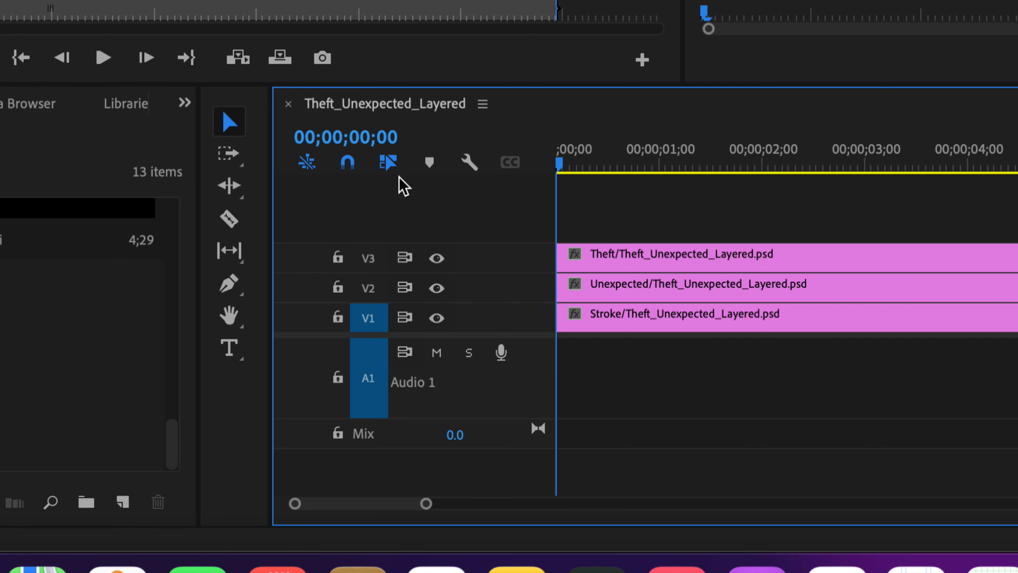
click(501, 353)
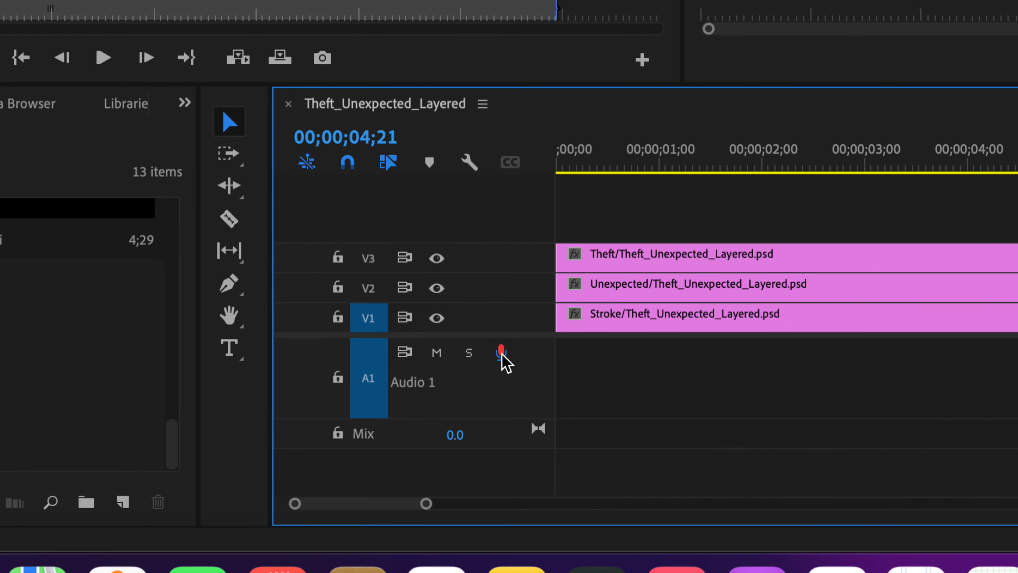
click(502, 353)
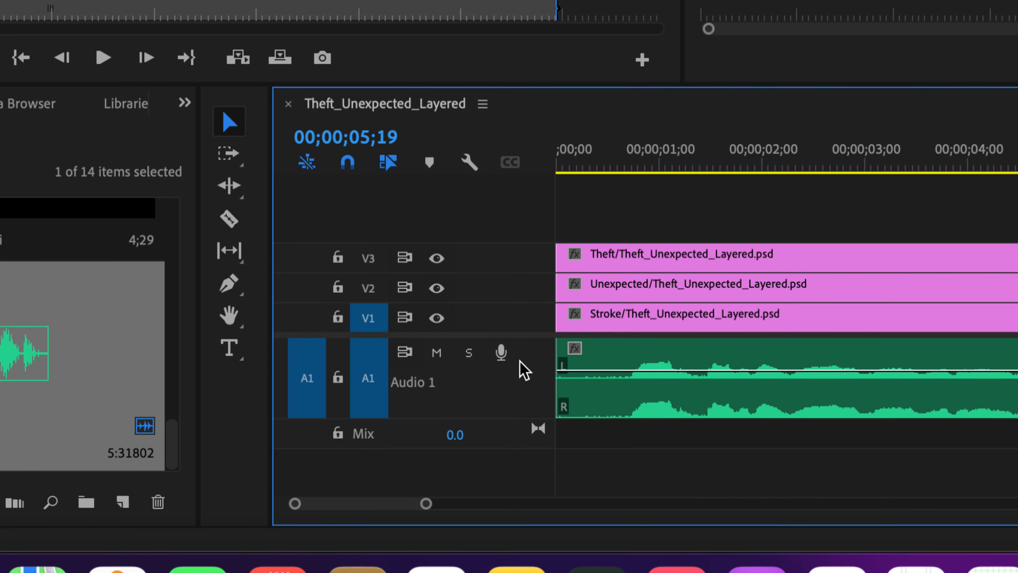